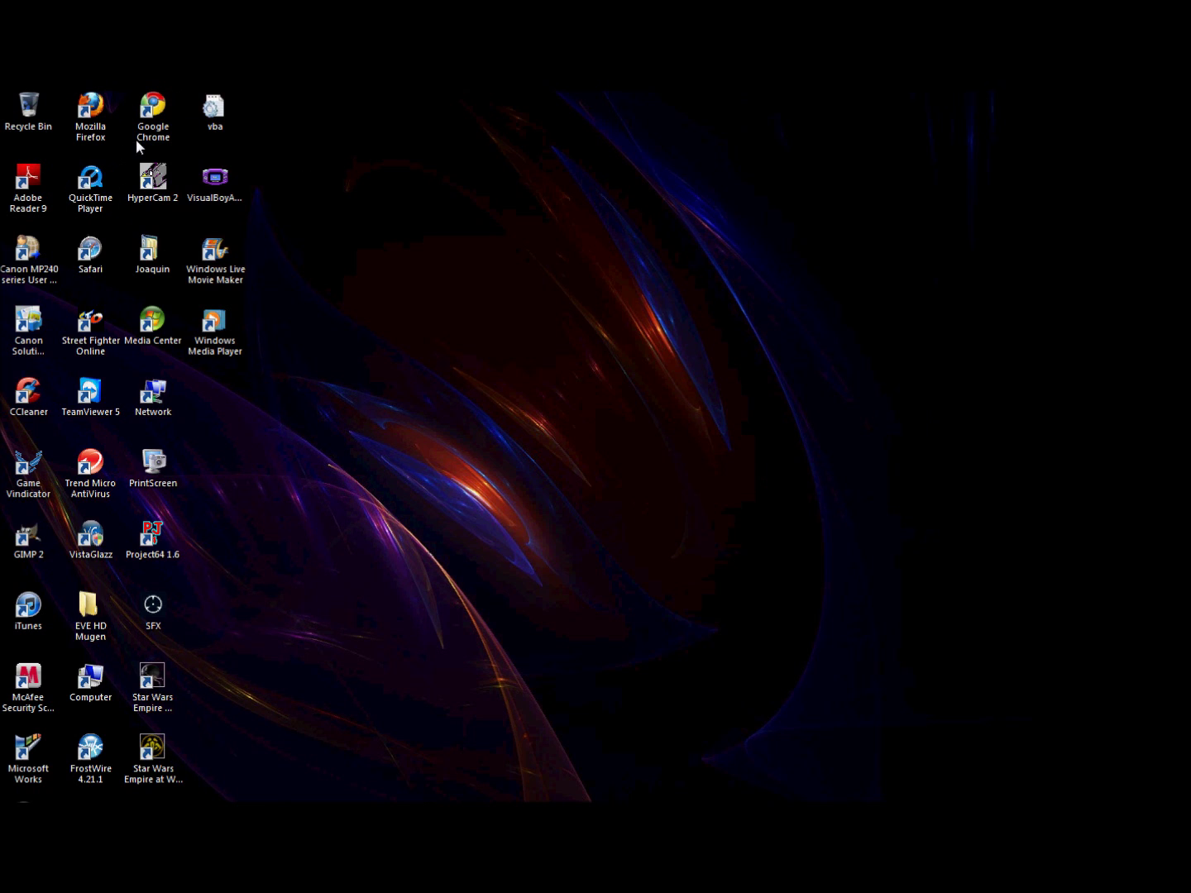
Step: Browse from the Joaquin folder into Downloads > Mugen Stuff, briefly entering Rc8 Mugen
{"action": "double_click", "coordinate": [151, 250]}
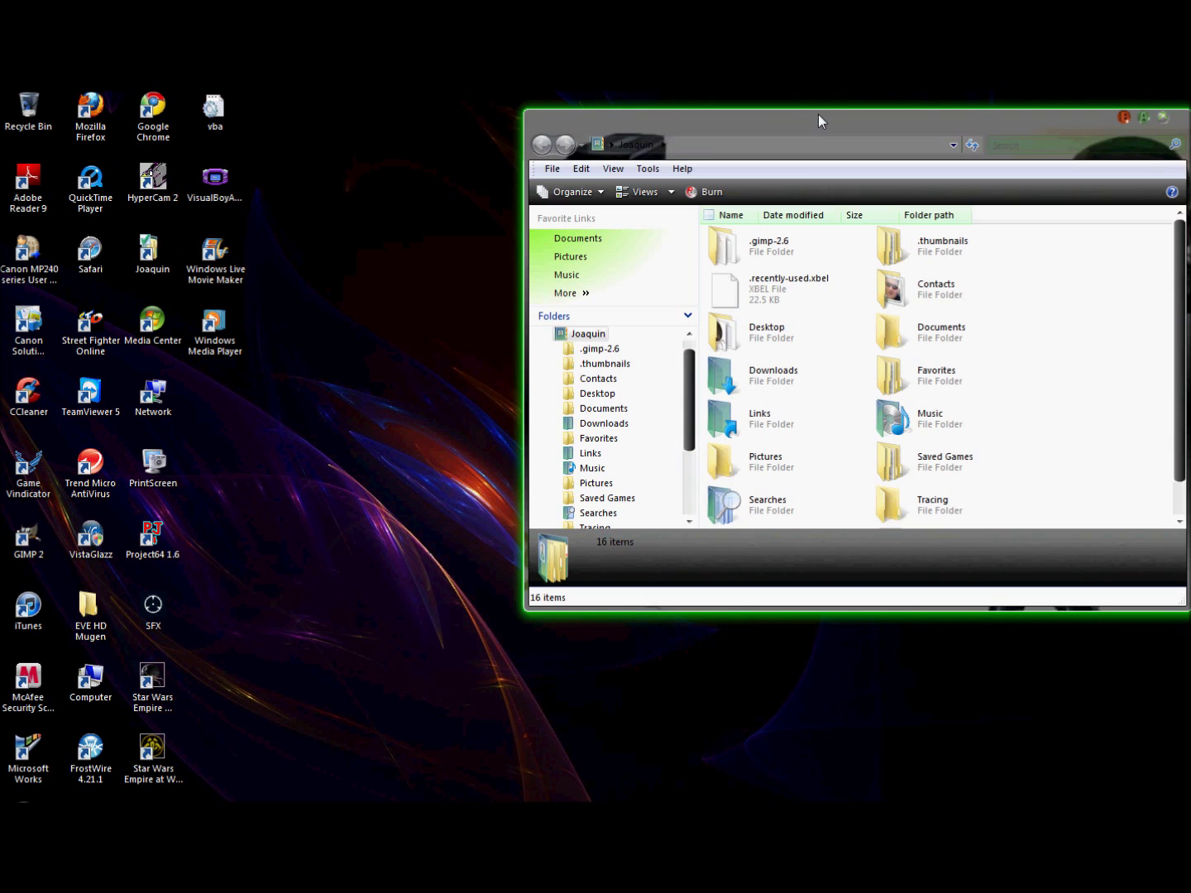
{"action": "left_click_drag", "start_coordinate": [819, 121], "coordinate": [692, 124]}
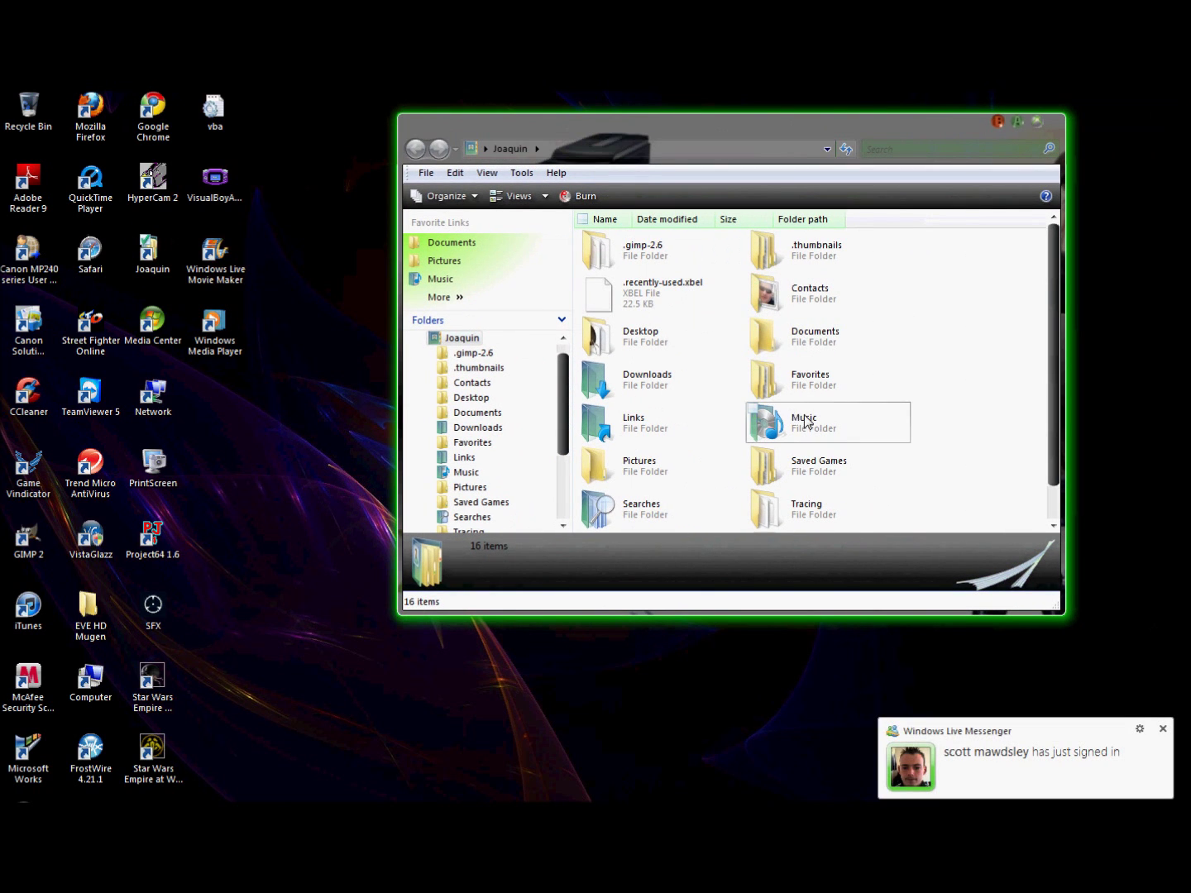
{"action": "double_click", "coordinate": [649, 390]}
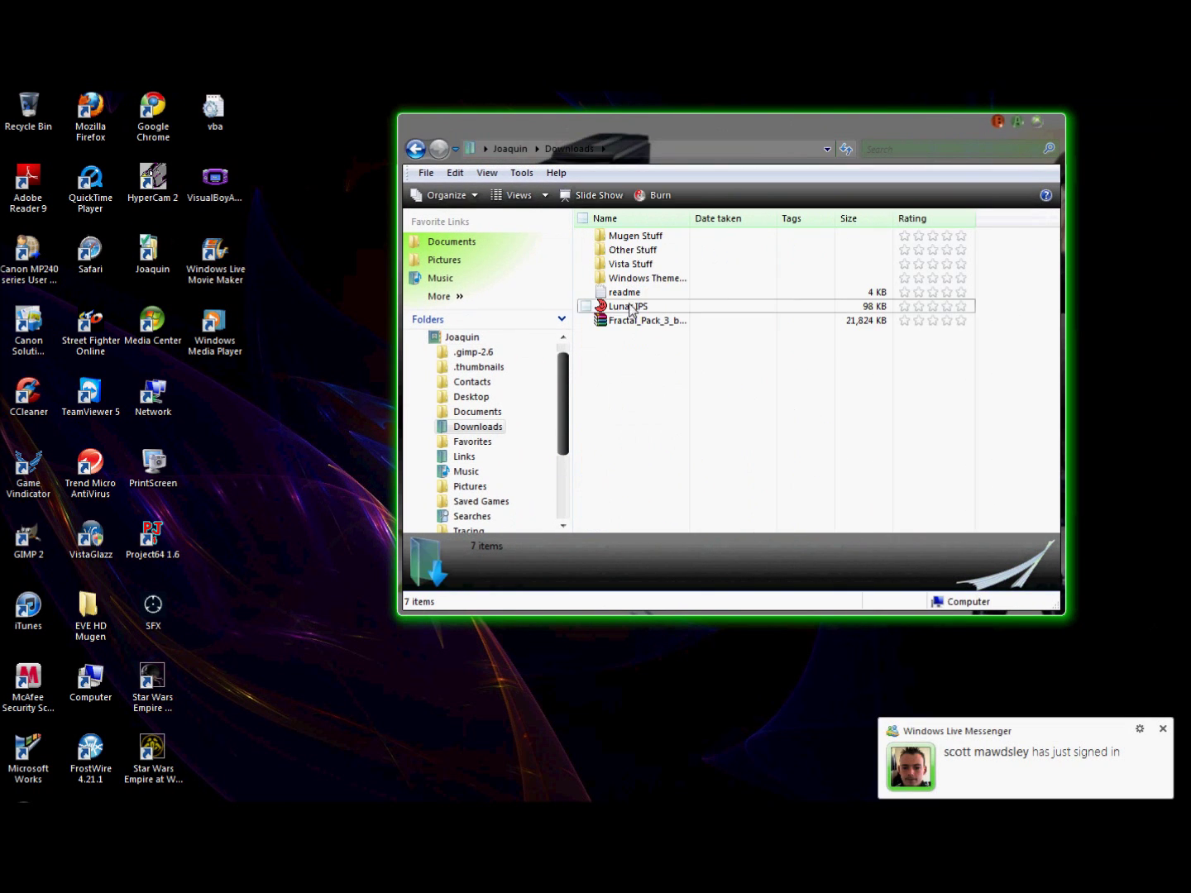
{"action": "double_click", "coordinate": [625, 239]}
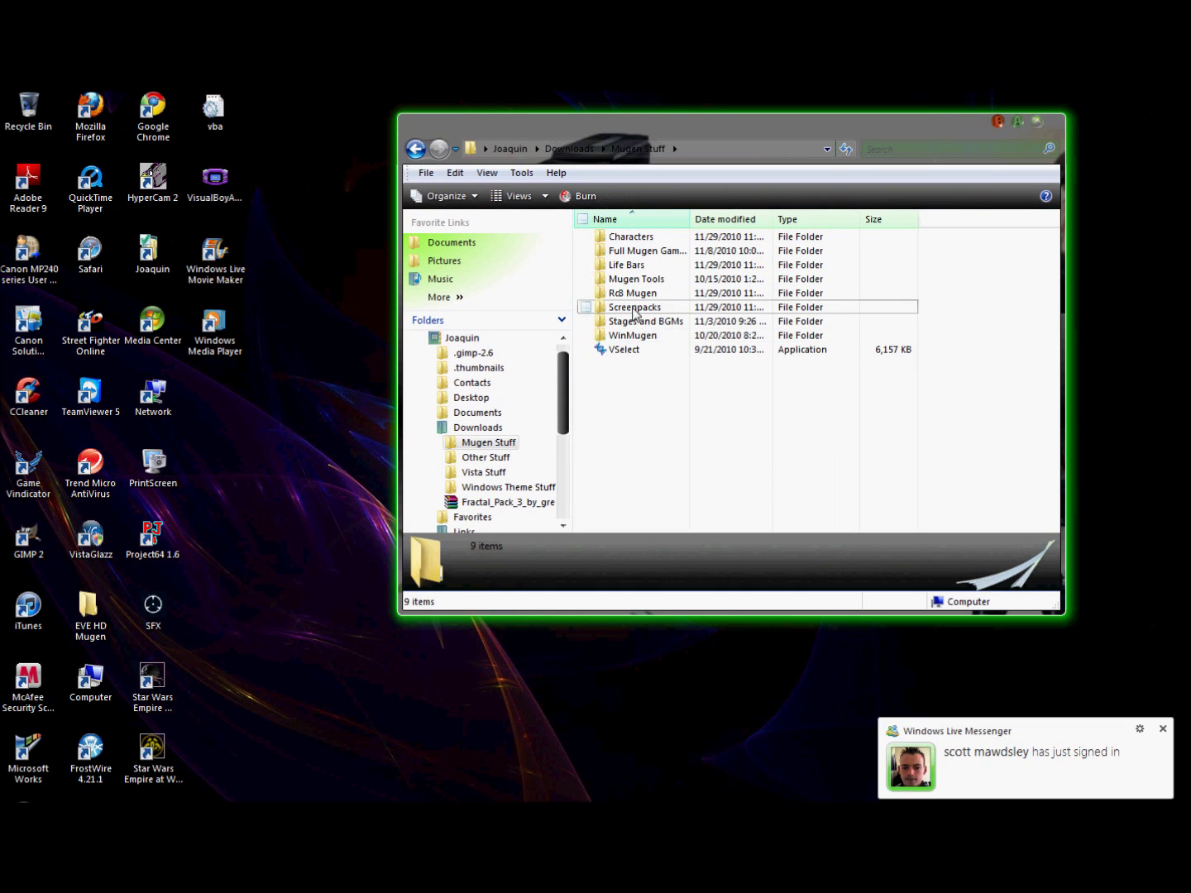
{"action": "double_click", "coordinate": [632, 293]}
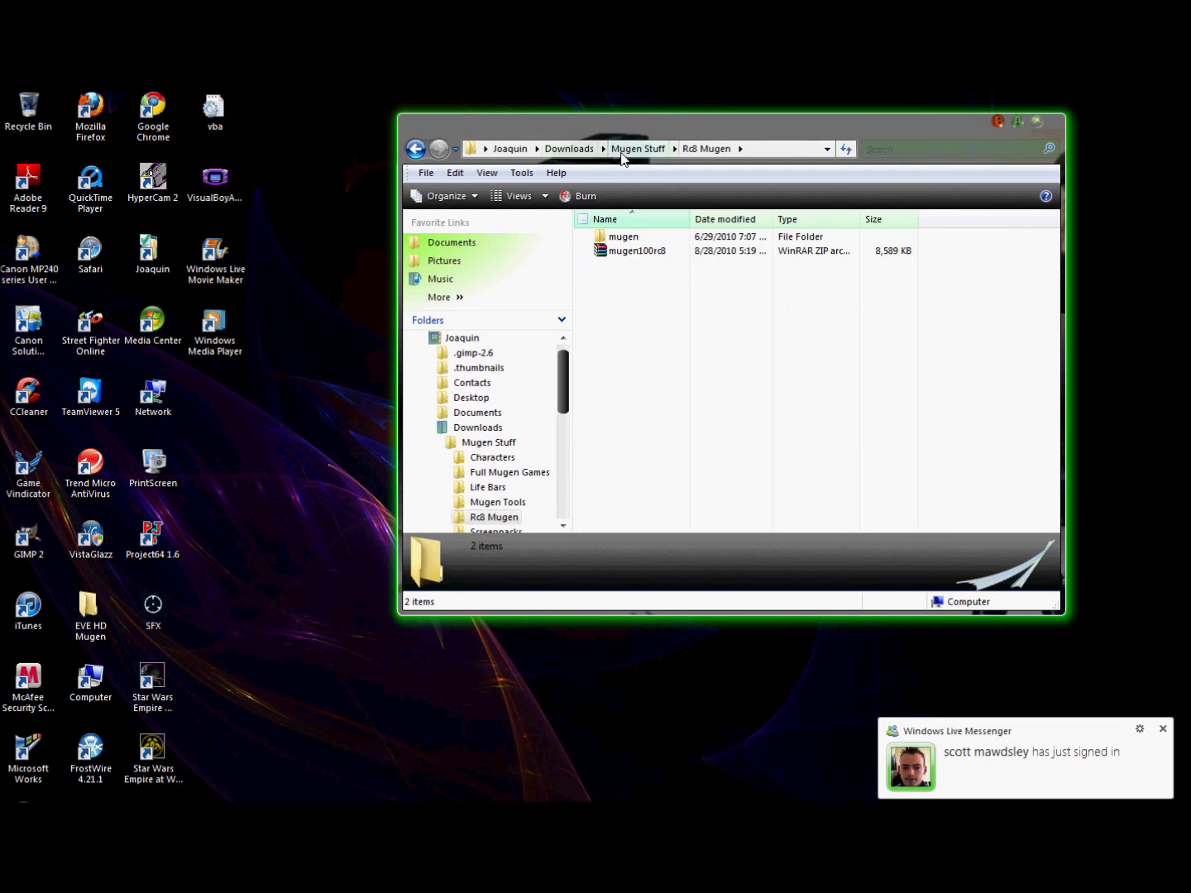
{"action": "left_click", "coordinate": [638, 149]}
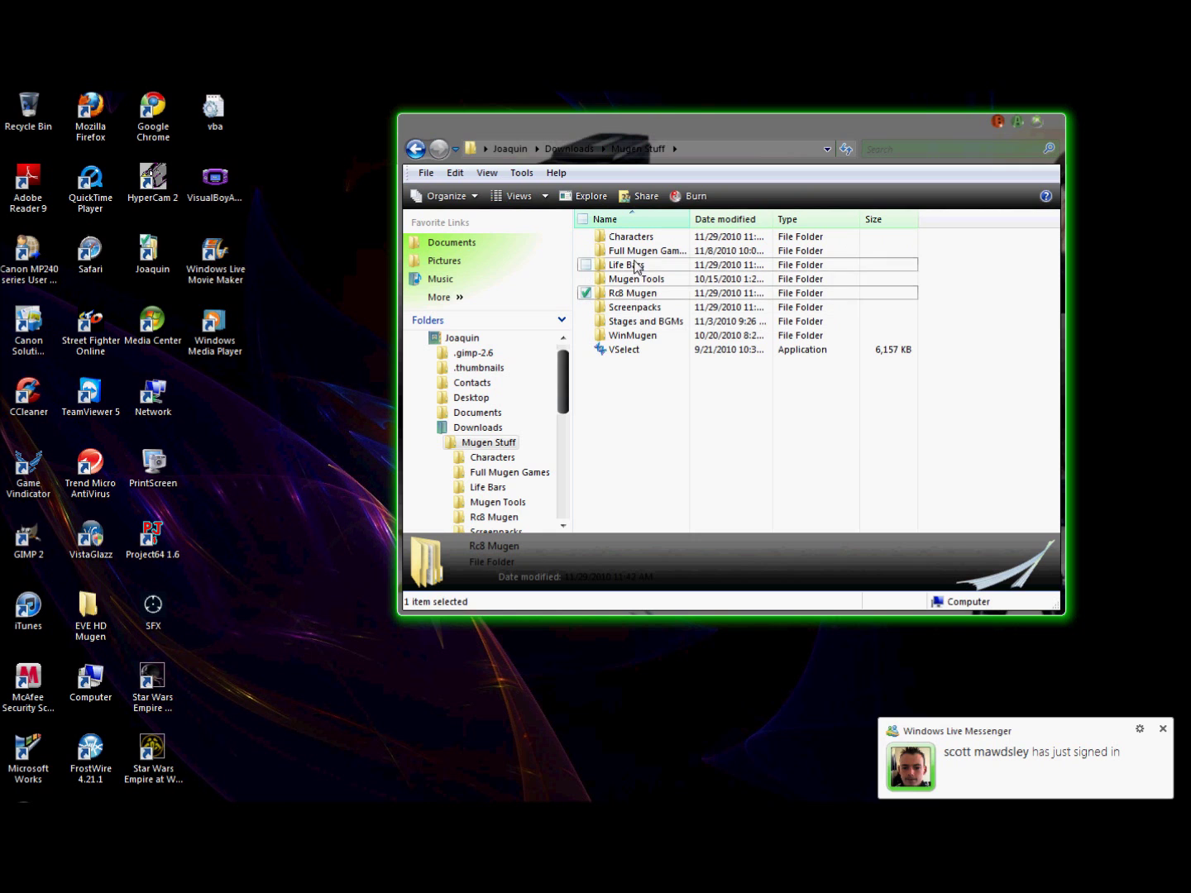
Step: Open the mfj_jet archive from Screenpacks, then show the mugen folder inside Rc8 Mugen
{"action": "double_click", "coordinate": [634, 308]}
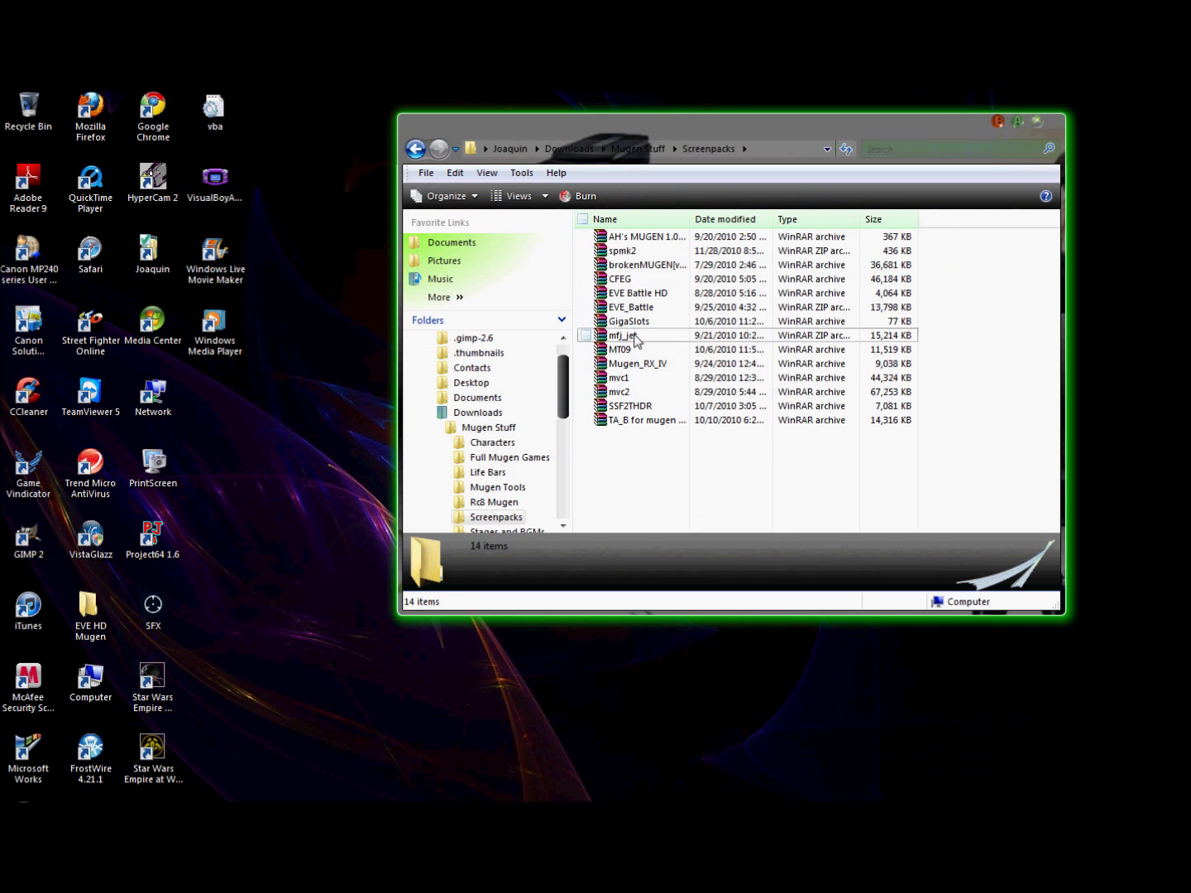
{"action": "double_click", "coordinate": [624, 335]}
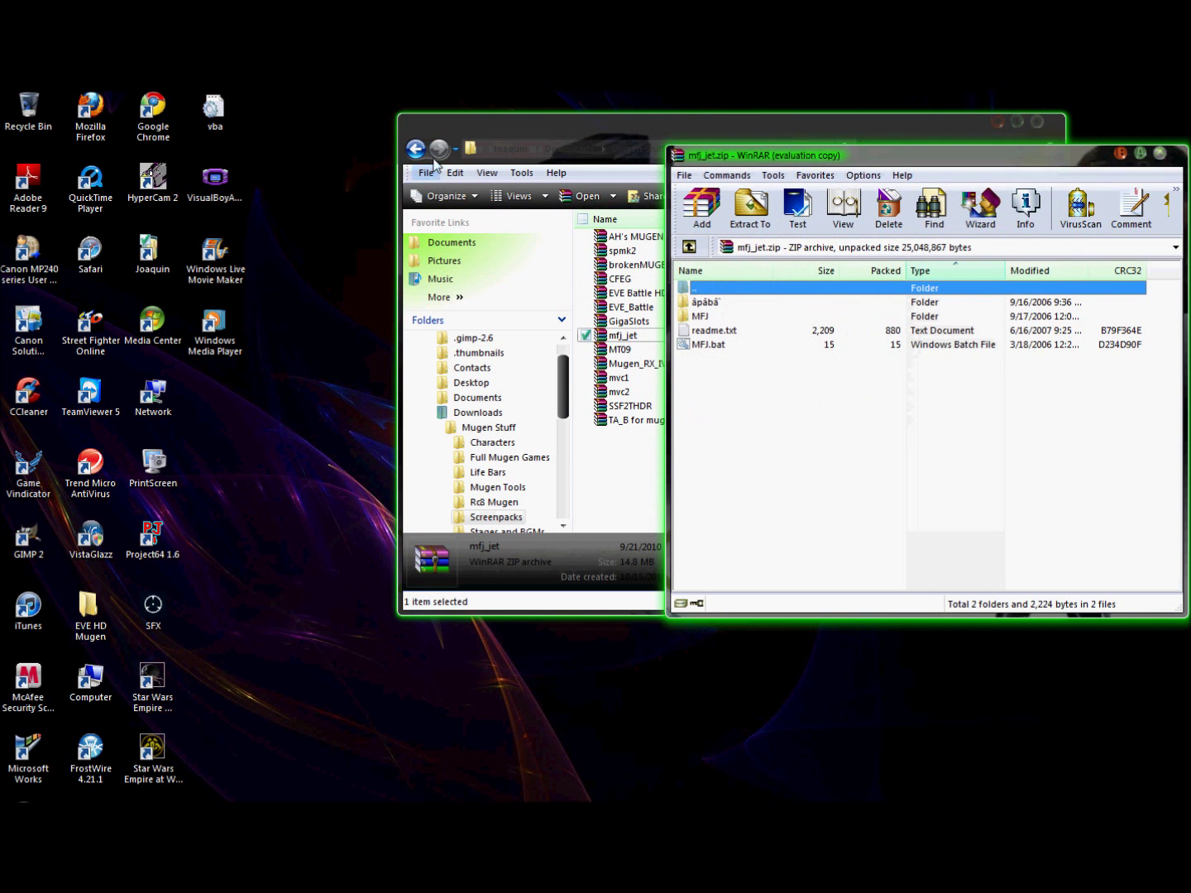
{"action": "left_click", "coordinate": [415, 150]}
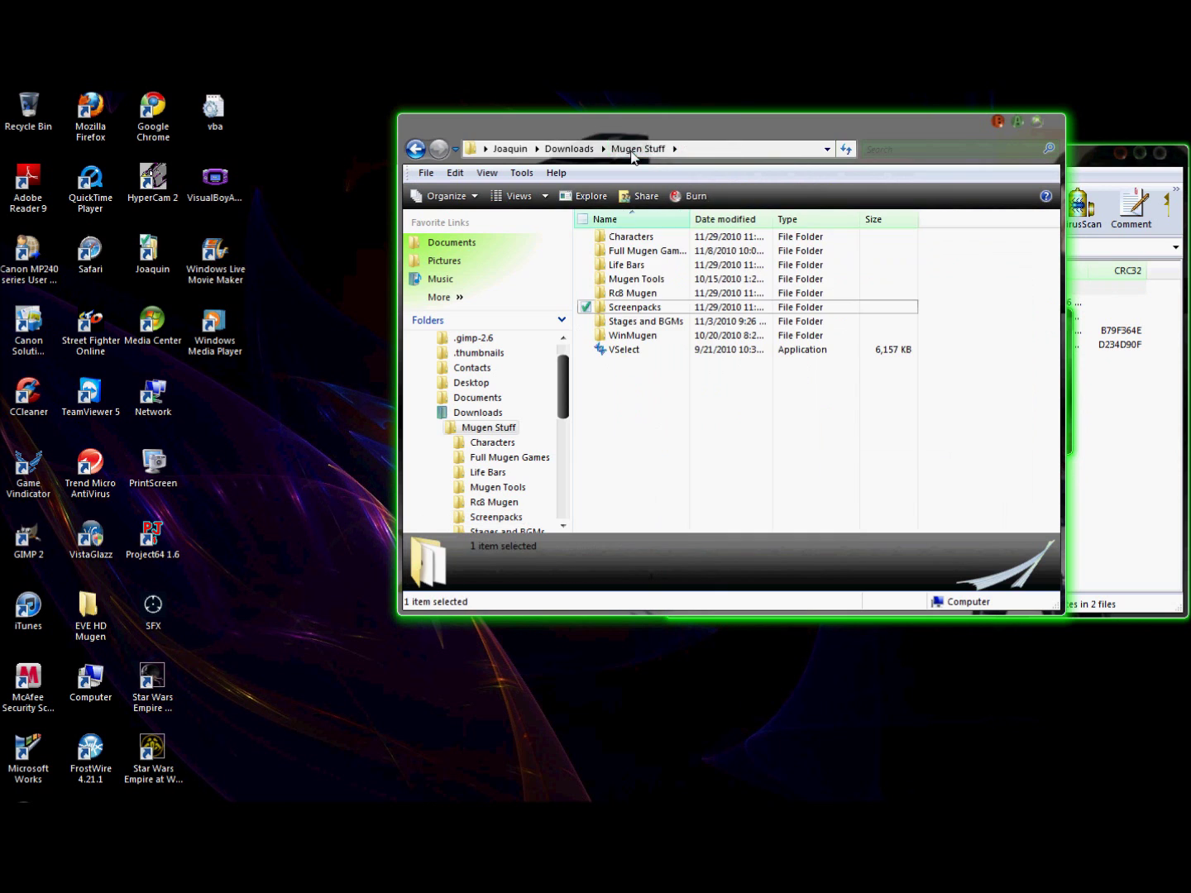
{"action": "double_click", "coordinate": [640, 293]}
{"action": "double_click", "coordinate": [633, 237]}
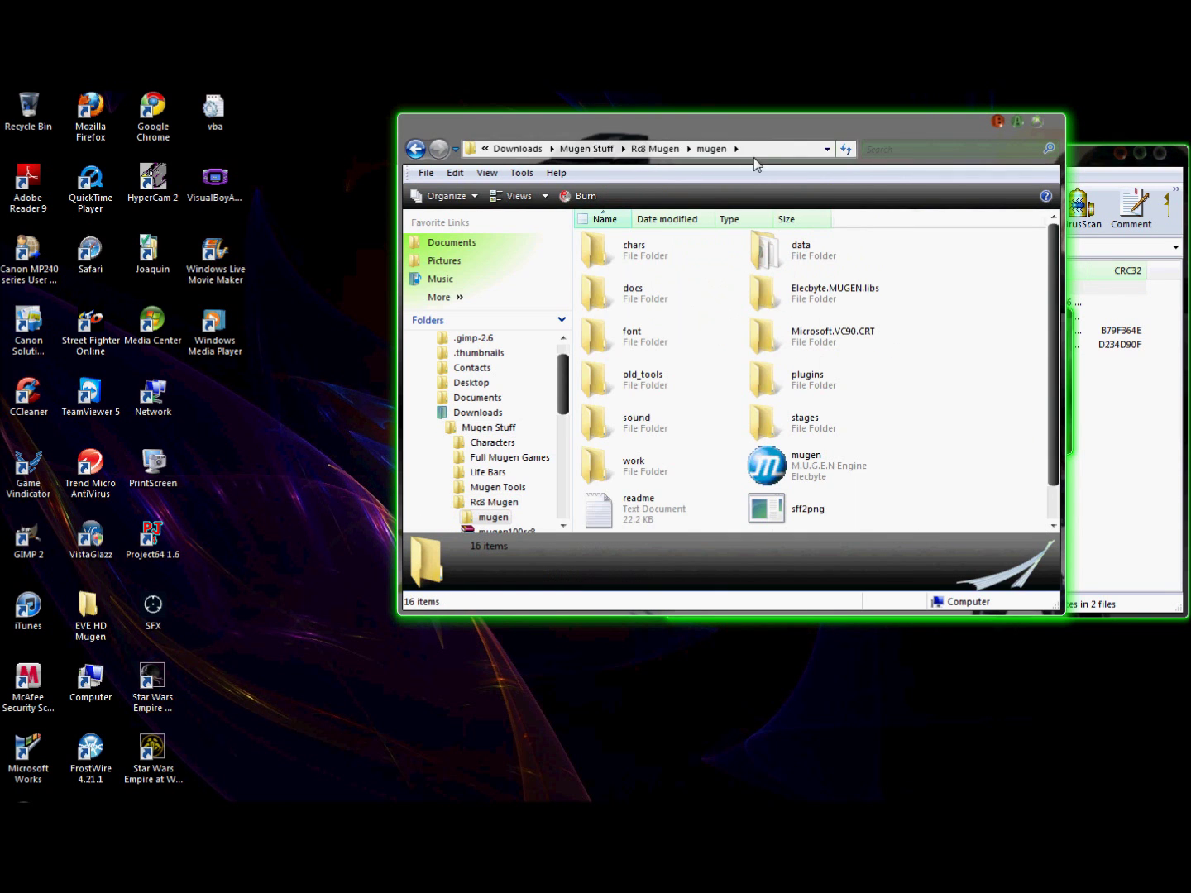
Step: Extract MFJ, readme.txt and MFJ.bat from the WinRAR archive into mugen\data
{"action": "left_click_drag", "start_coordinate": [757, 165], "coordinate": [684, 153]}
{"action": "left_click", "coordinate": [1077, 437]}
{"action": "key", "text": "Escape"}
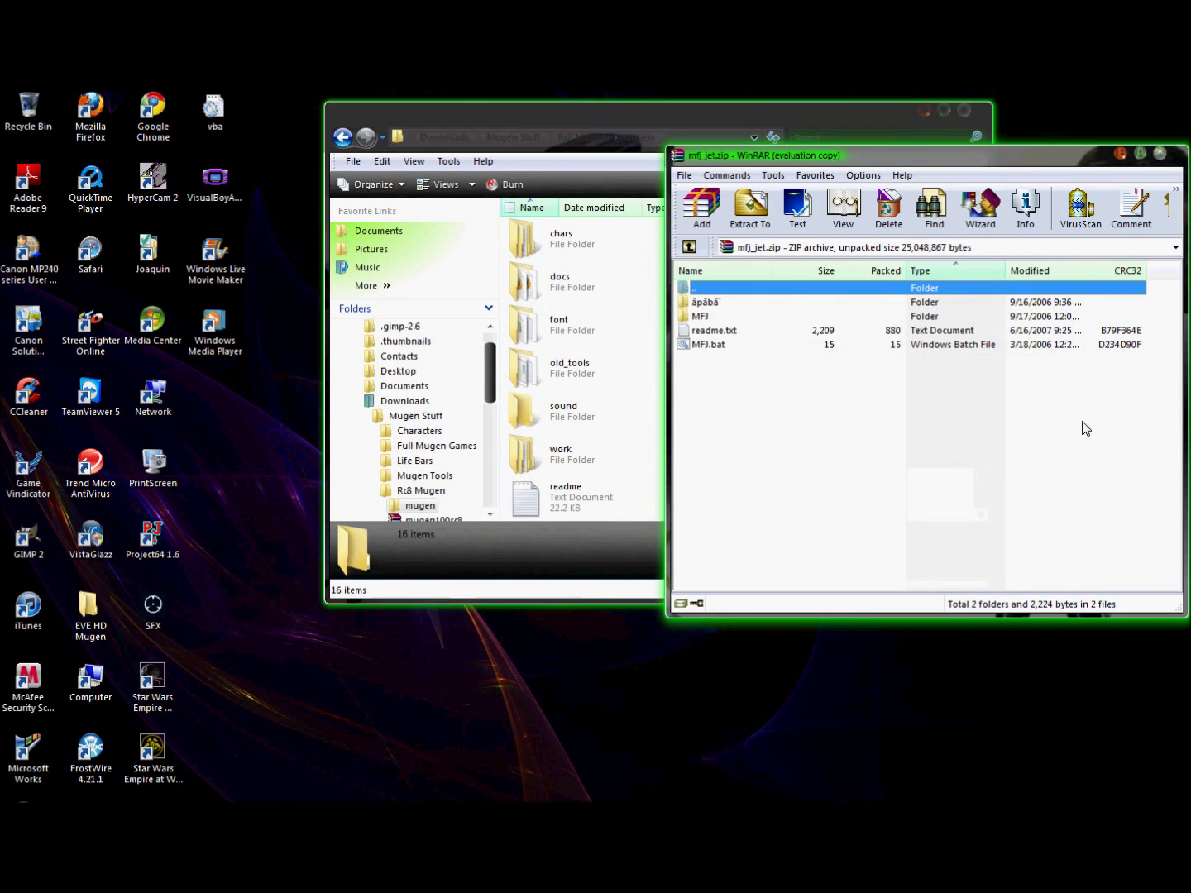
{"action": "mouse_move", "coordinate": [1085, 429]}
{"action": "left_mouse_down"}
{"action": "mouse_move", "coordinate": [744, 317]}
{"action": "mouse_move", "coordinate": [640, 242]}
{"action": "mouse_move", "coordinate": [997, 487]}
{"action": "left_mouse_up"}
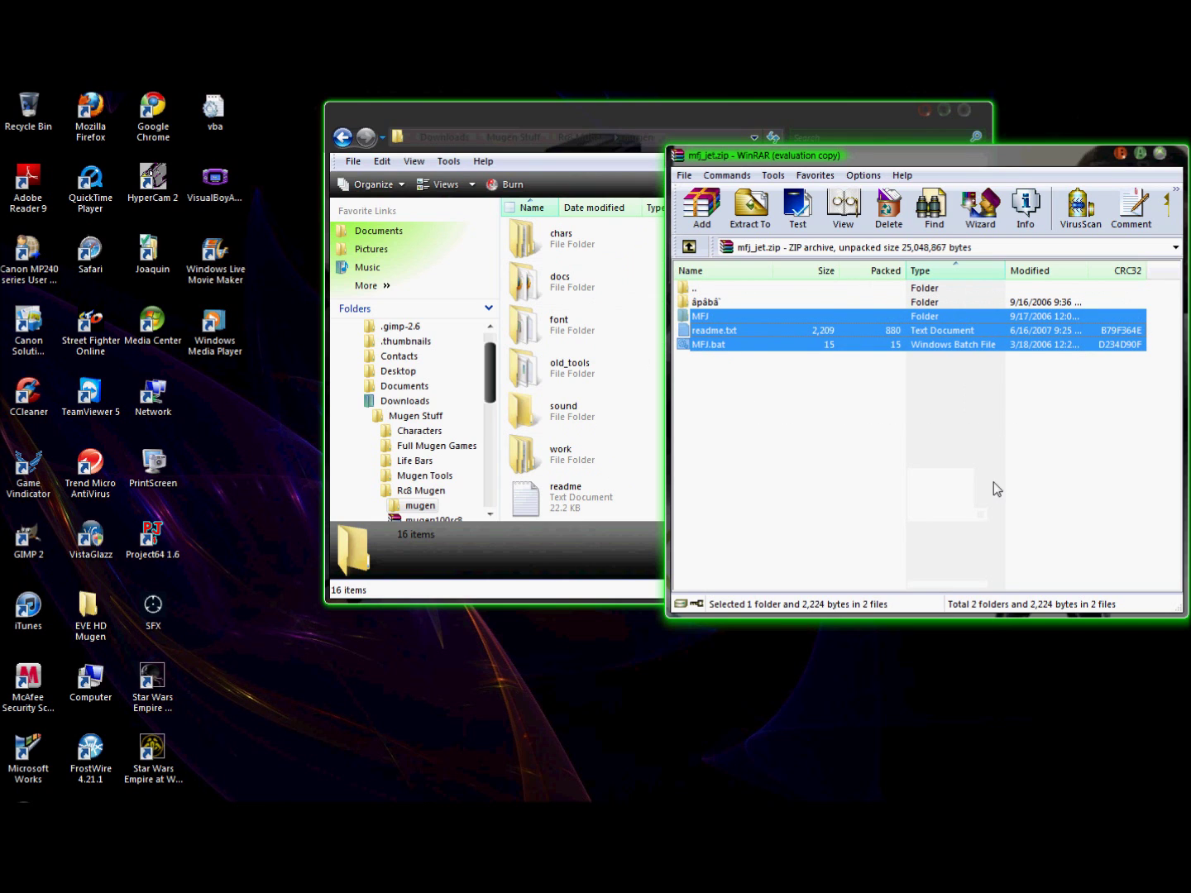
{"action": "left_click_drag", "start_coordinate": [932, 161], "coordinate": [980, 162]}
{"action": "left_click_drag", "start_coordinate": [736, 121], "coordinate": [457, 115]}
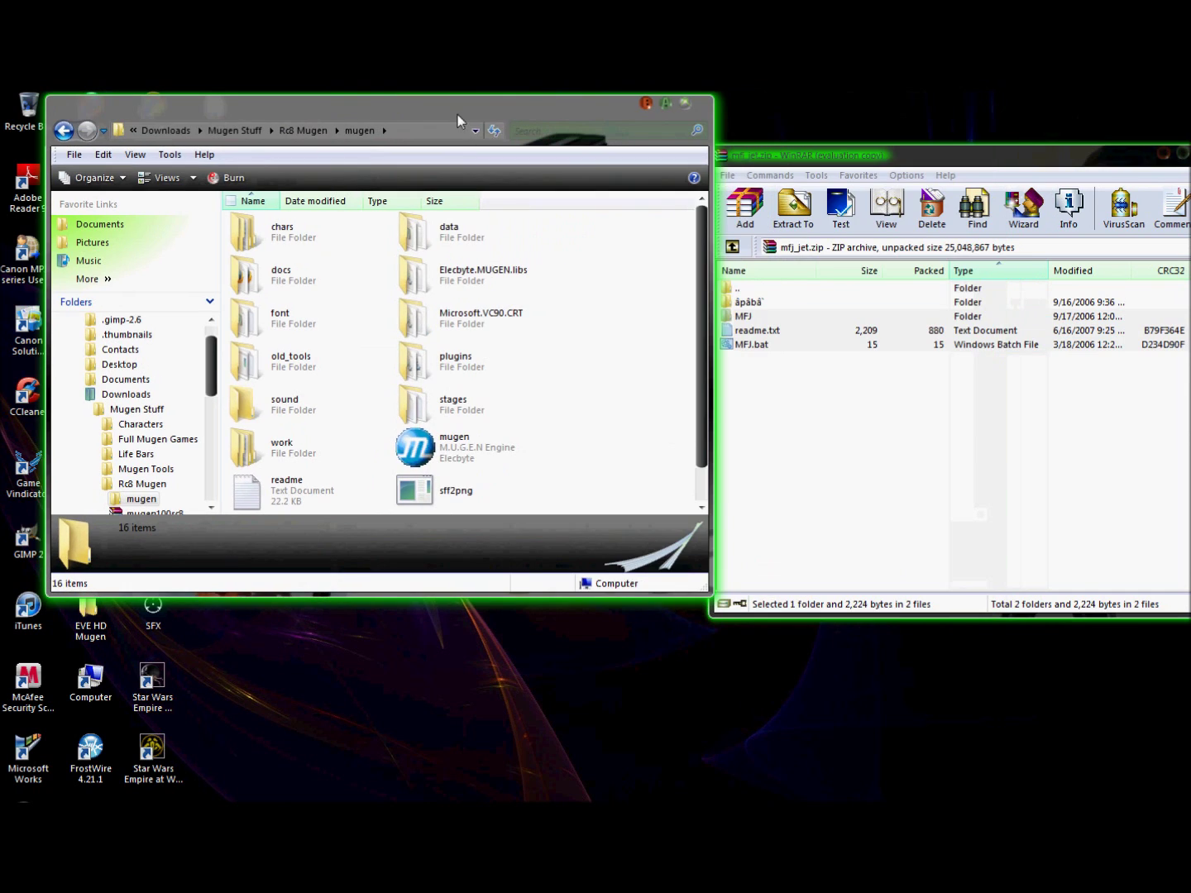
{"action": "mouse_move", "coordinate": [799, 374]}
{"action": "left_mouse_down"}
{"action": "mouse_move", "coordinate": [749, 317]}
{"action": "mouse_move", "coordinate": [488, 249]}
{"action": "left_mouse_up"}
Step: Inside data, move readme and MFJ.bat into the extracted MFJ folder
{"action": "double_click", "coordinate": [451, 244]}
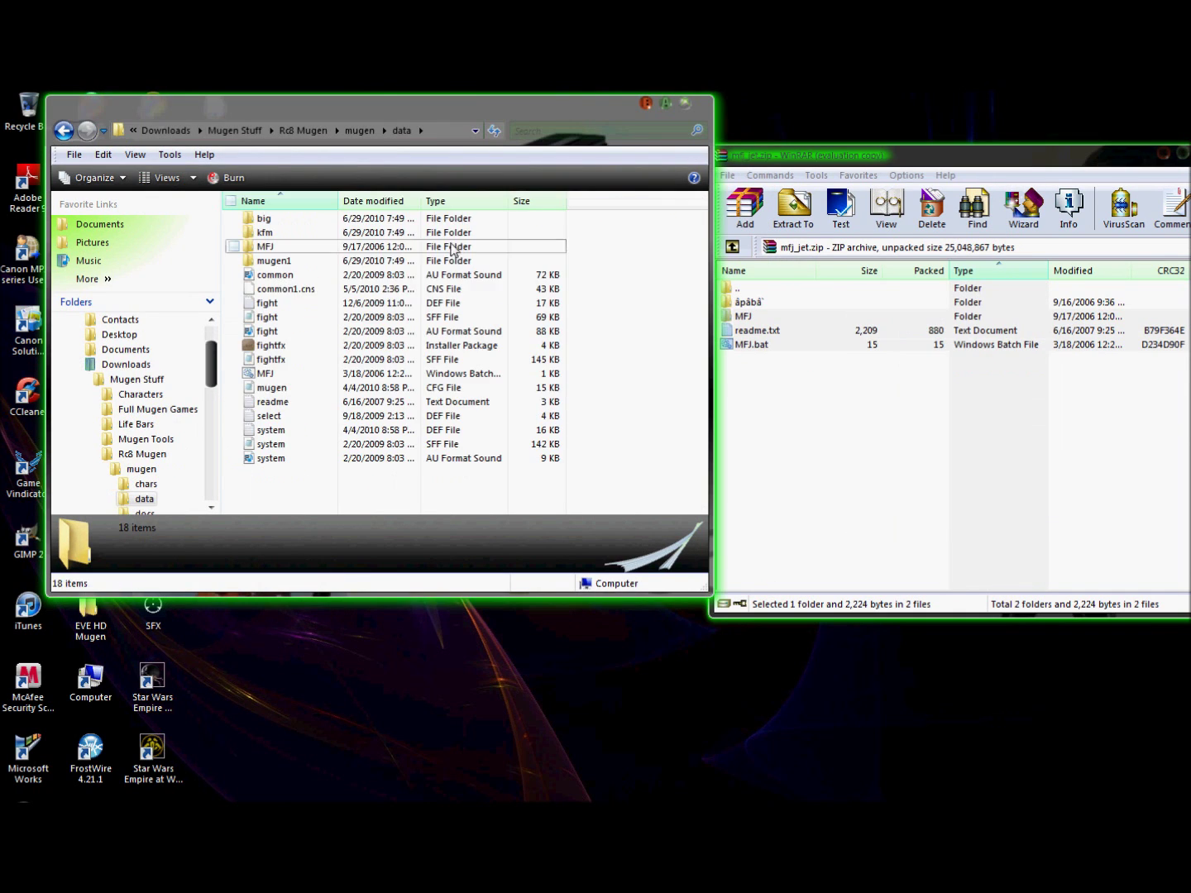
{"action": "left_click", "coordinate": [233, 387]}
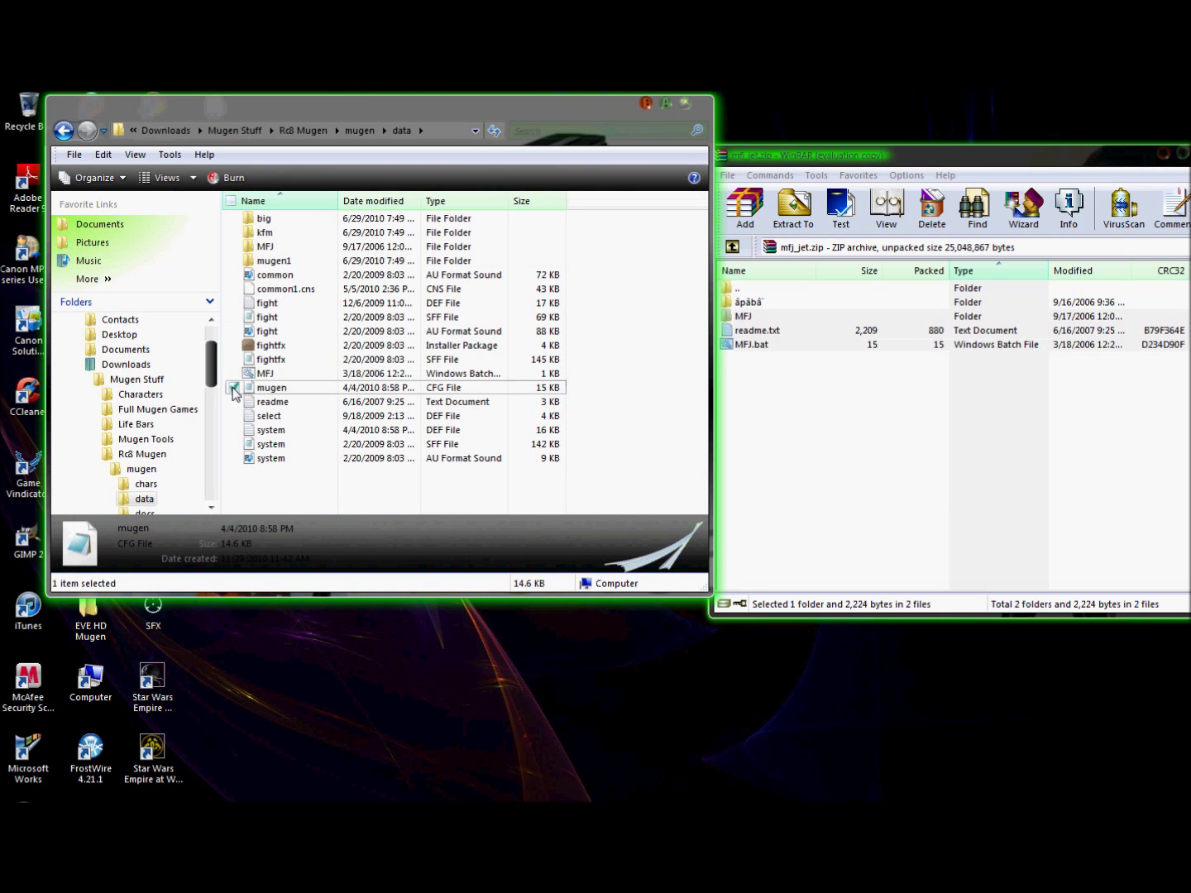
{"action": "left_click", "coordinate": [233, 373]}
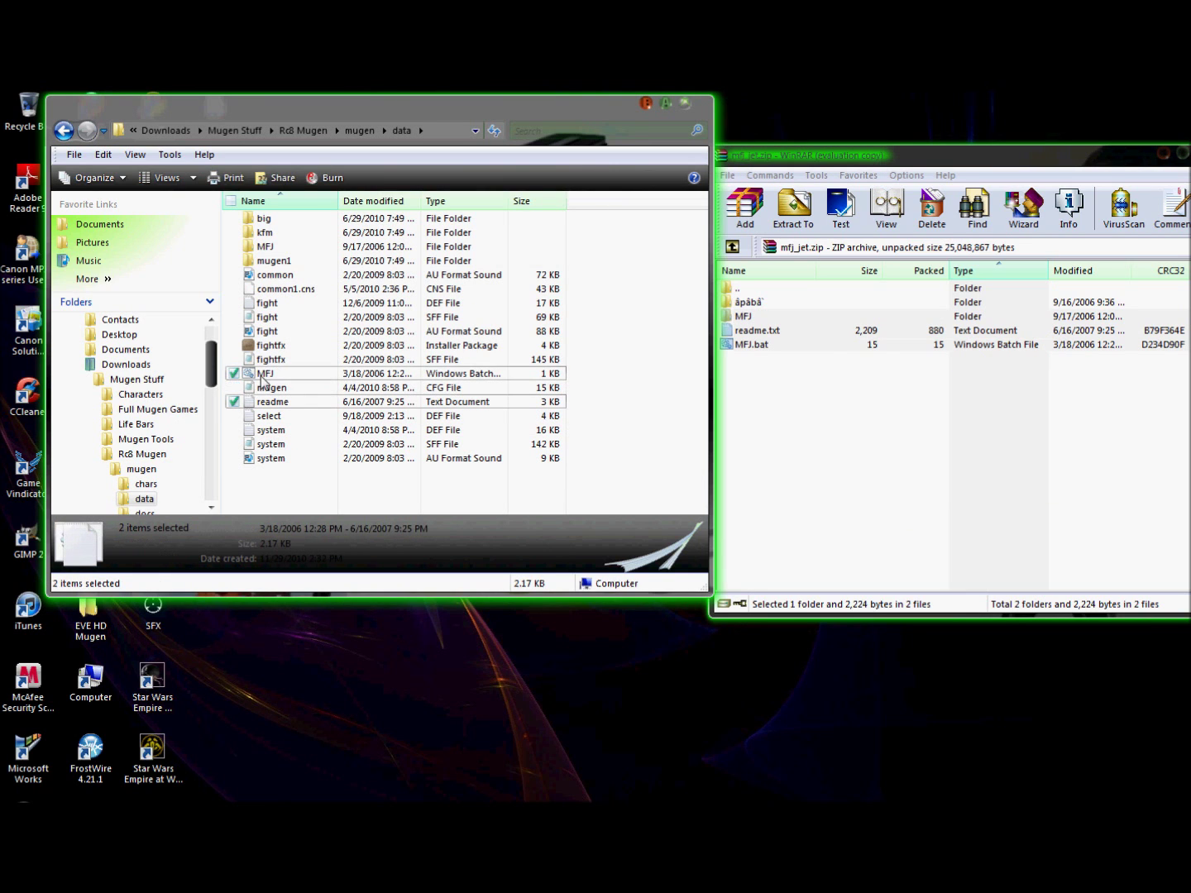
{"action": "left_click_drag", "start_coordinate": [263, 373], "coordinate": [264, 253]}
Step: In mugen.cfg set the motif to MFJ and GameWidth 640, GameHeight 480
{"action": "double_click", "coordinate": [271, 374]}
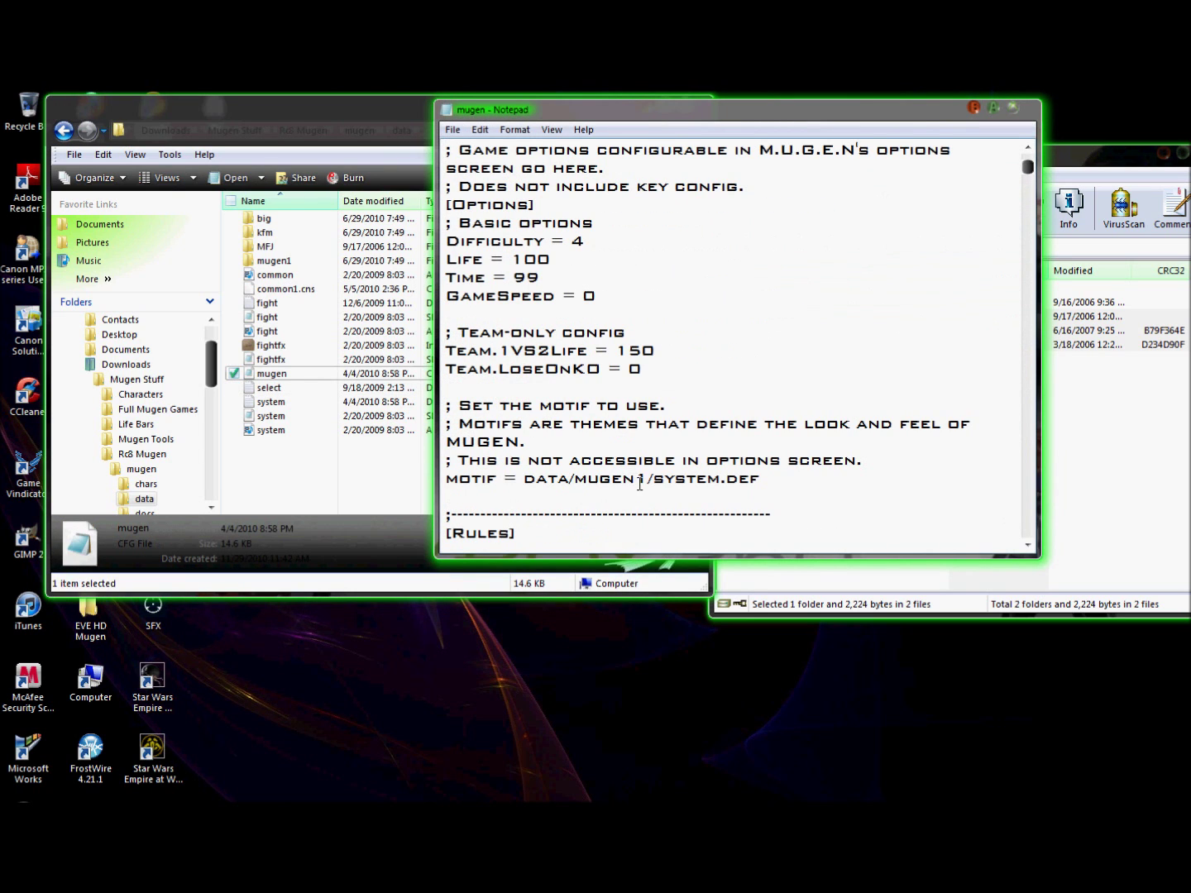
{"action": "left_click_drag", "start_coordinate": [644, 482], "coordinate": [578, 483]}
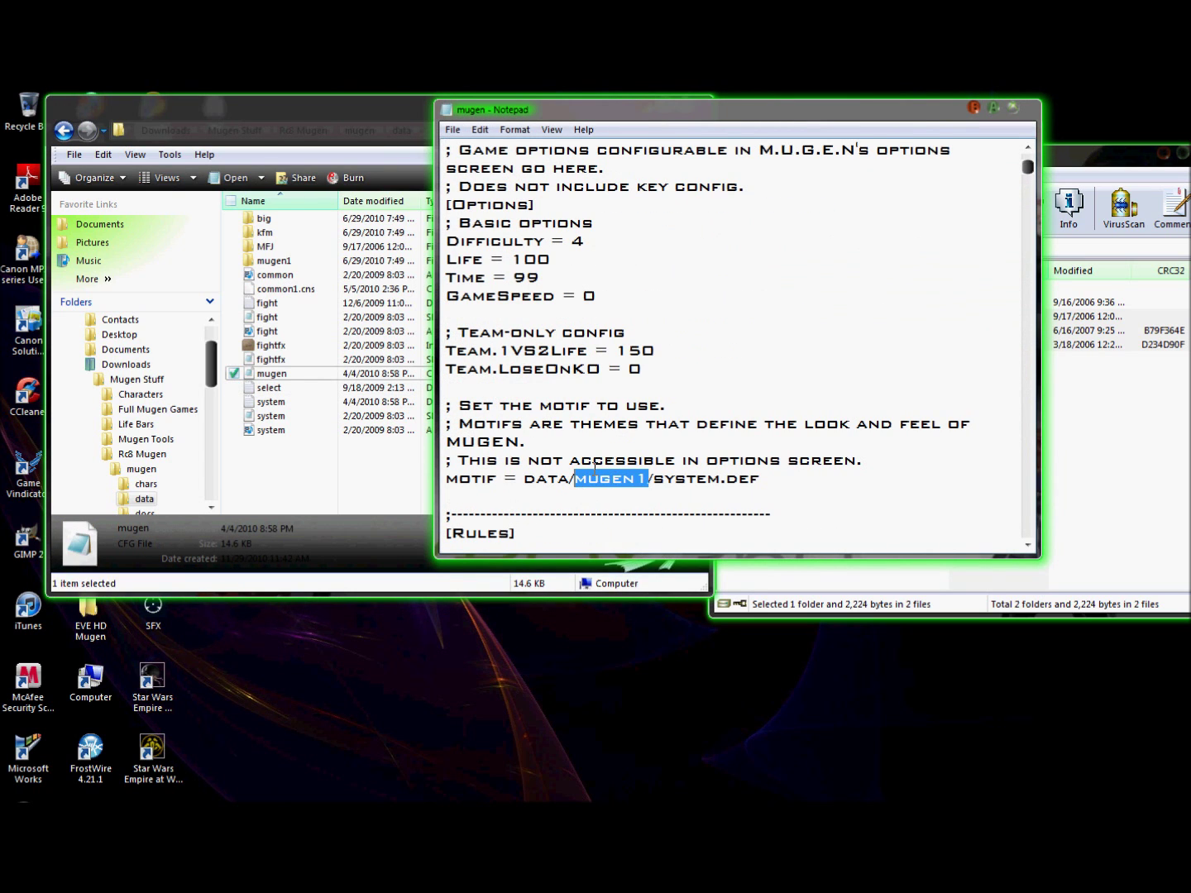
{"action": "type", "text": "MFJ"}
{"action": "scroll", "coordinate": [595, 465], "scroll_direction": "down", "scroll_amount": 10}
{"action": "scroll", "coordinate": [528, 458], "scroll_direction": "down", "scroll_amount": 10}
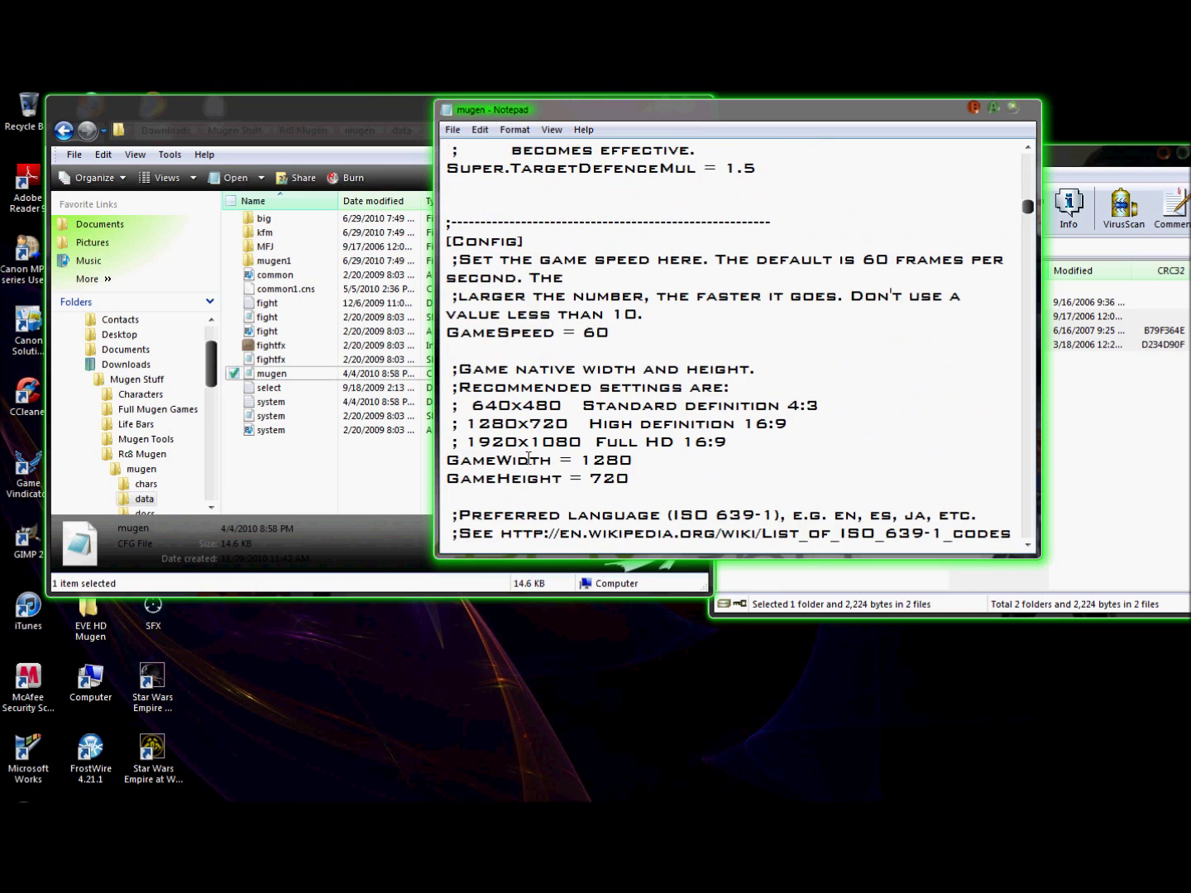
{"action": "left_click_drag", "start_coordinate": [635, 457], "coordinate": [579, 460]}
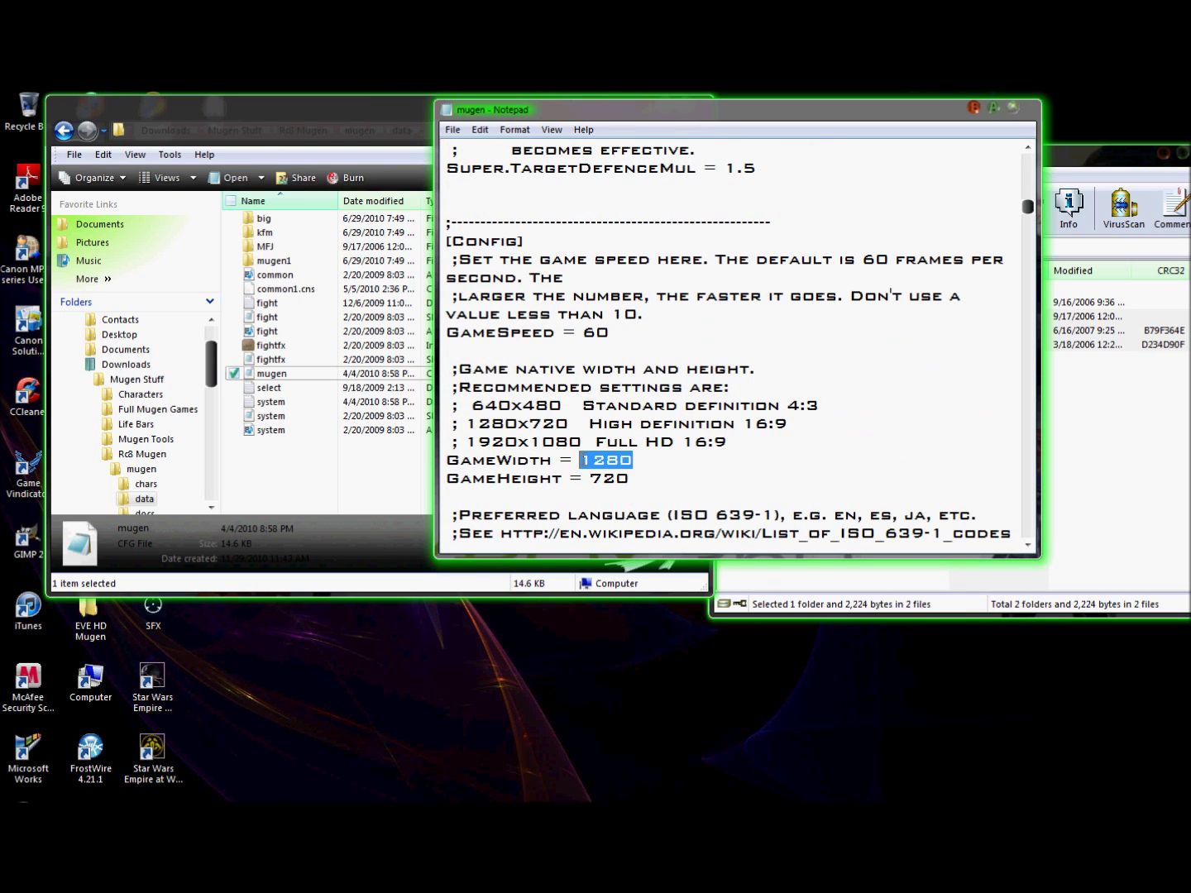
{"action": "type", "text": "640"}
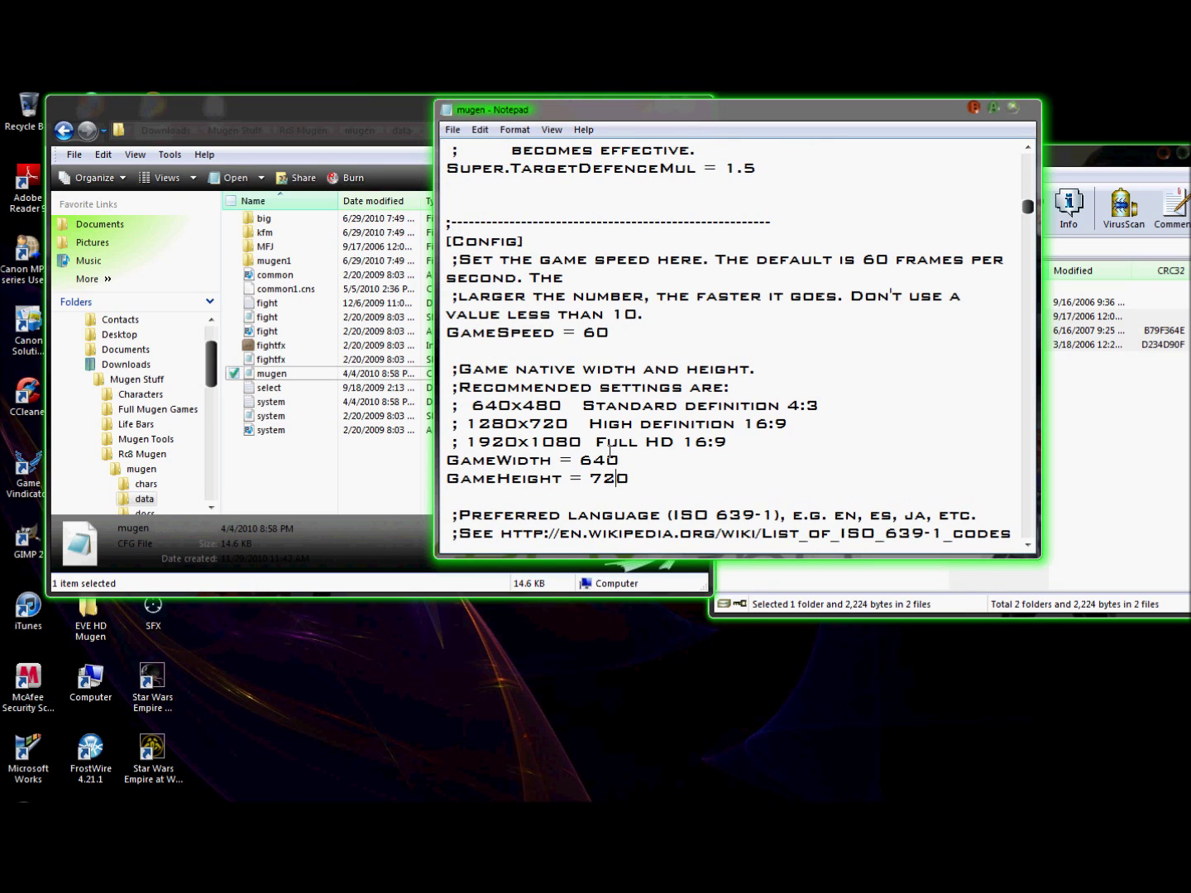
{"action": "key", "text": "BackSpace"}
{"action": "key", "text": "BackSpace"}
{"action": "type", "text": "180"}
{"action": "key", "text": "BackSpace"}
{"action": "key", "text": "BackSpace"}
{"action": "key", "text": "BackSpace"}
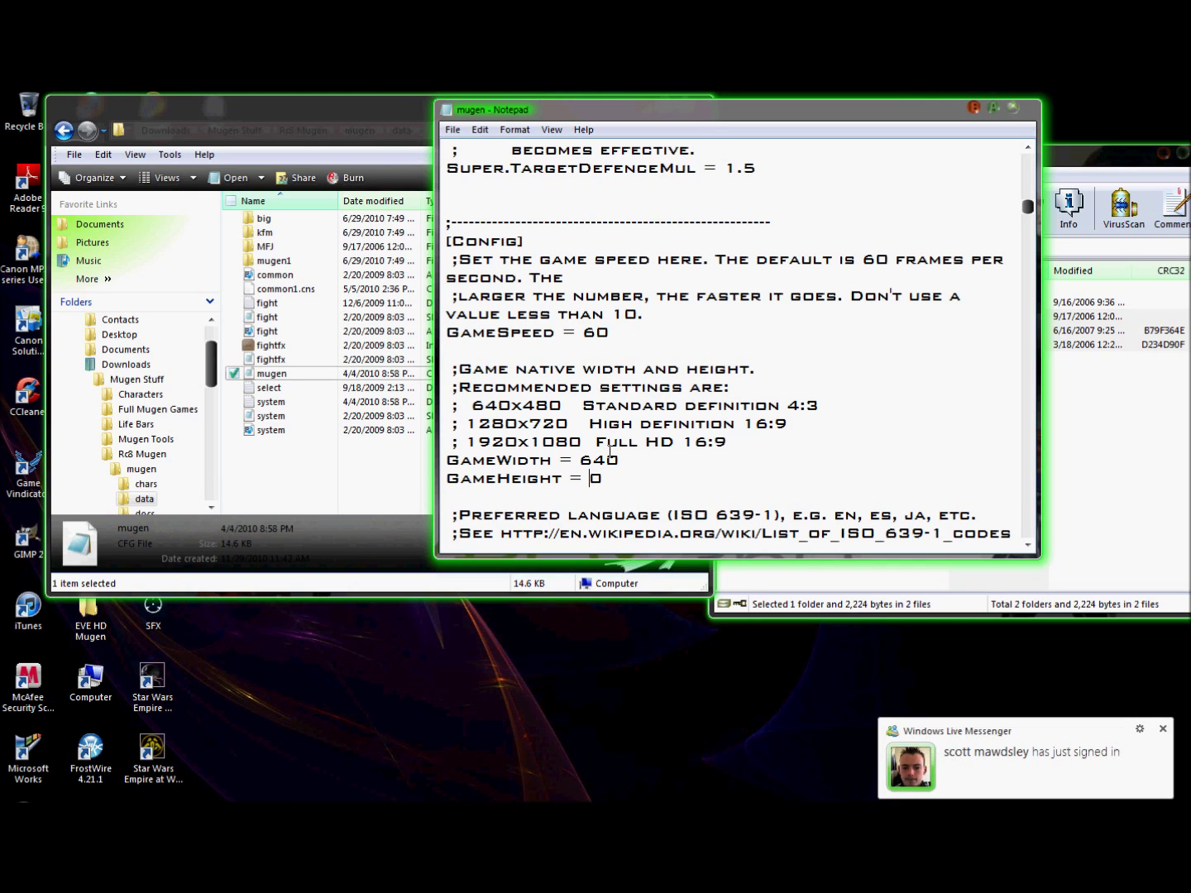
{"action": "type", "text": "48"}
Step: Save the edited mugen.cfg and close Notepad
{"action": "left_click", "coordinate": [452, 129]}
{"action": "left_click", "coordinate": [477, 195]}
{"action": "left_click", "coordinate": [1013, 108]}
{"action": "left_click_drag", "start_coordinate": [1107, 154], "coordinate": [926, 159]}
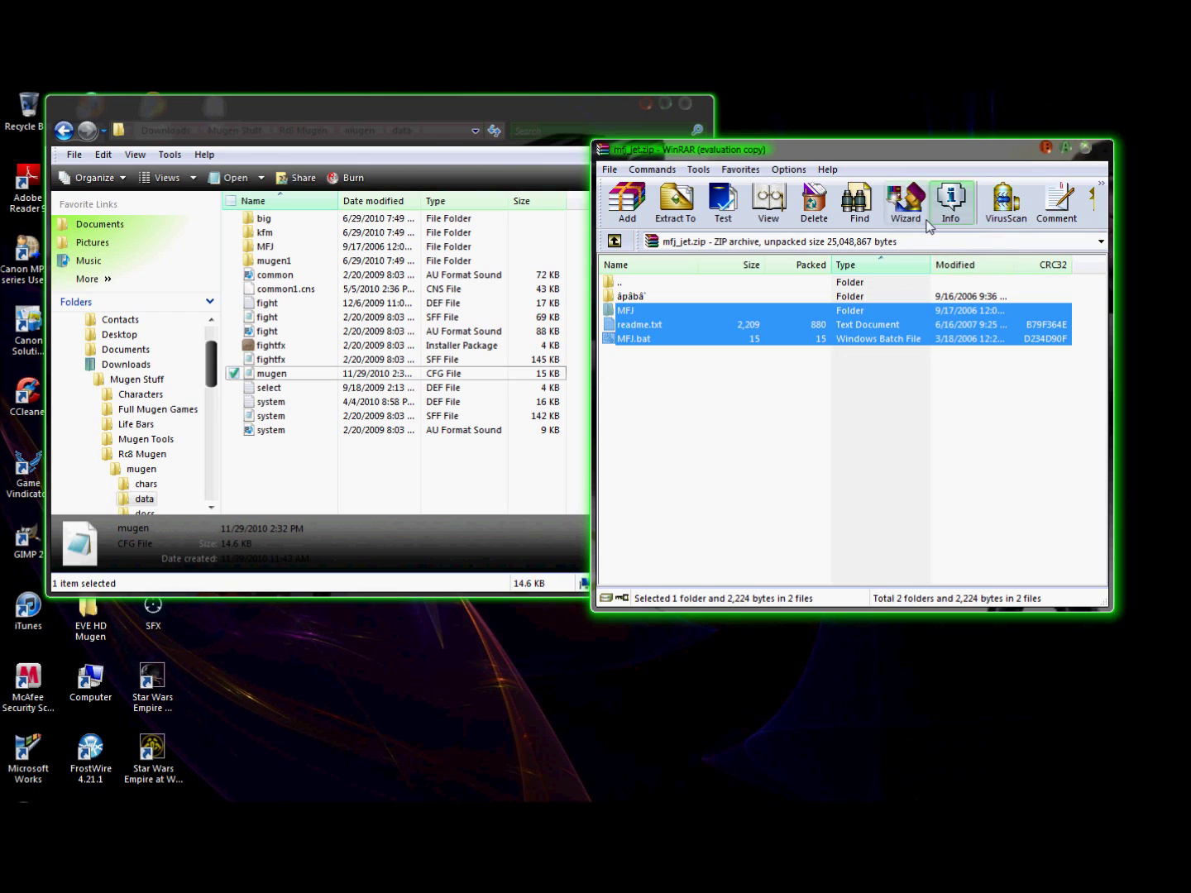
Step: Close the archive, go up to the mugen folder and launch mugen.exe
{"action": "left_click", "coordinate": [1084, 149]}
{"action": "left_click_drag", "start_coordinate": [346, 113], "coordinate": [400, 116]}
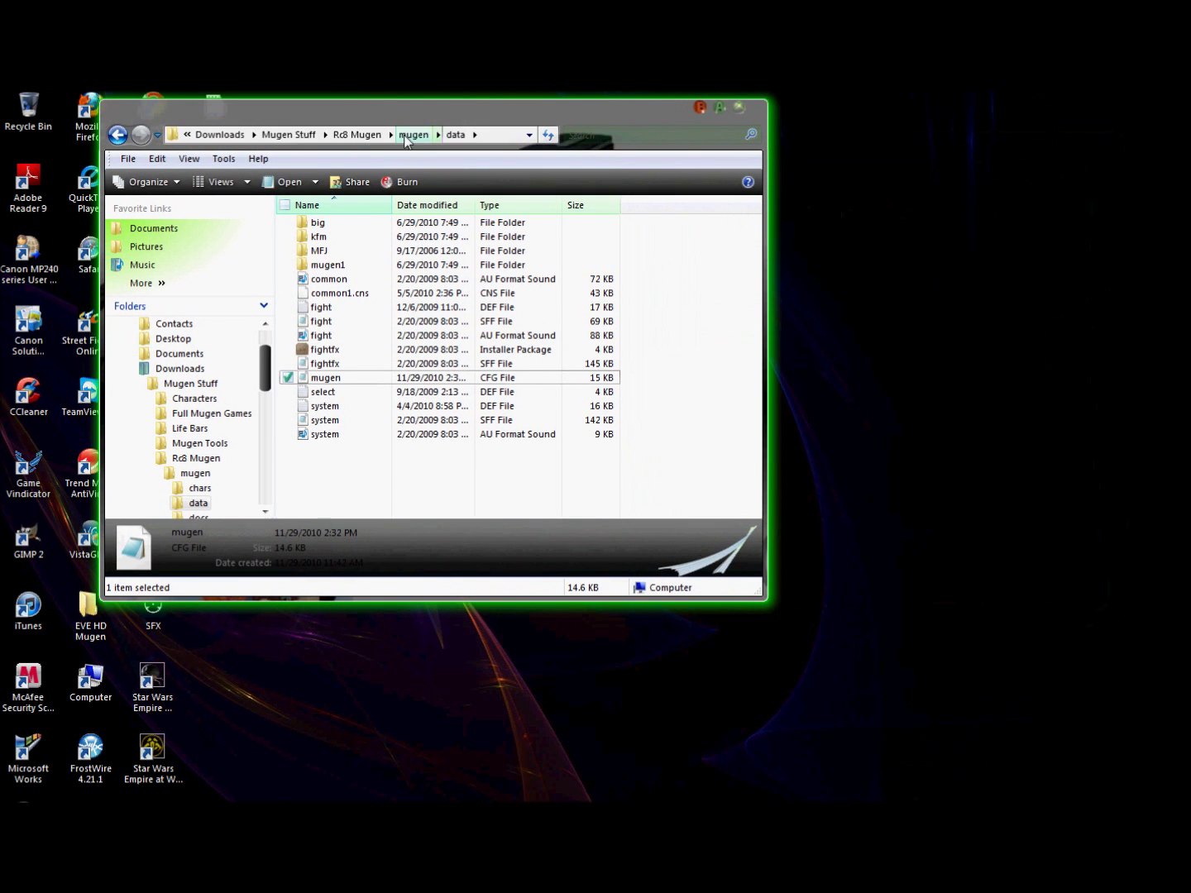
{"action": "left_click", "coordinate": [414, 135]}
{"action": "double_click", "coordinate": [550, 454]}
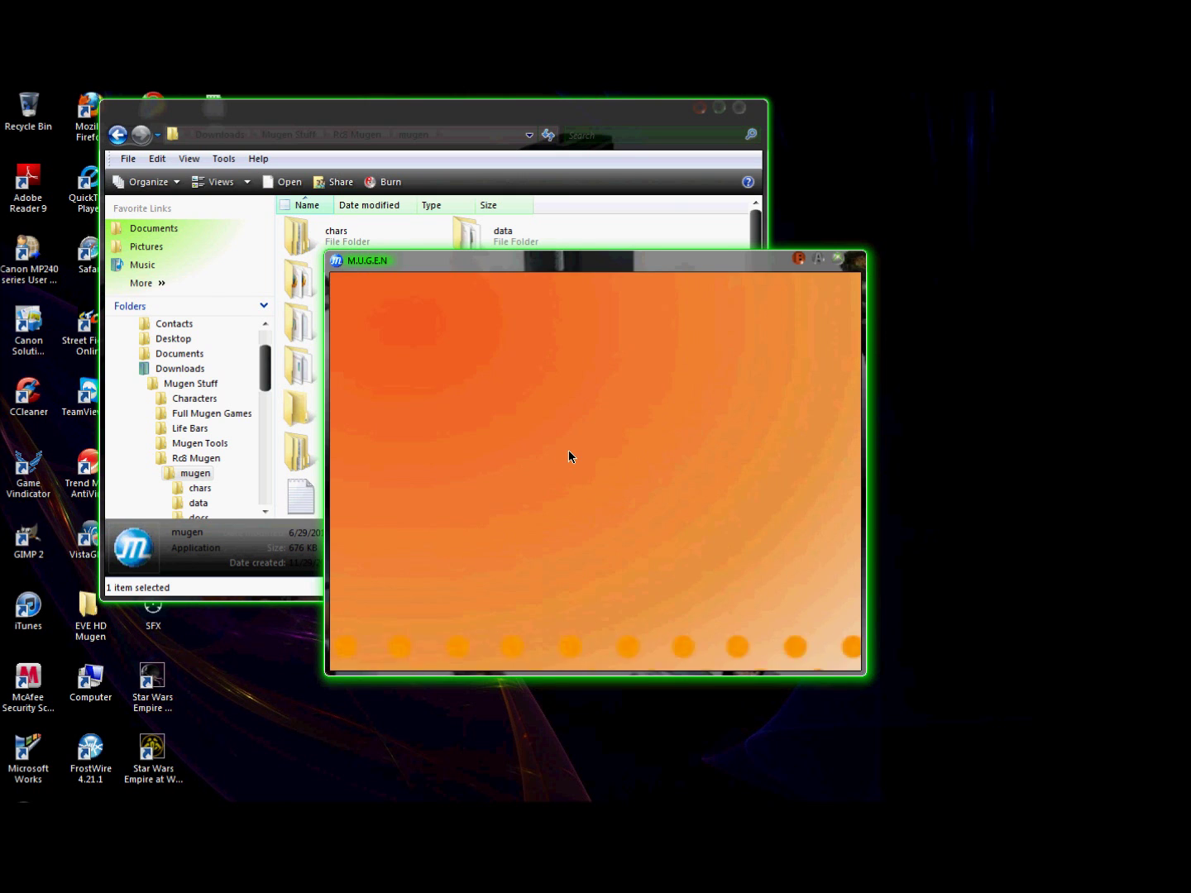
Step: Enter Watch mode, confirm Single for player 1 and move the cursor across the select grid
{"action": "key", "text": "F1"}
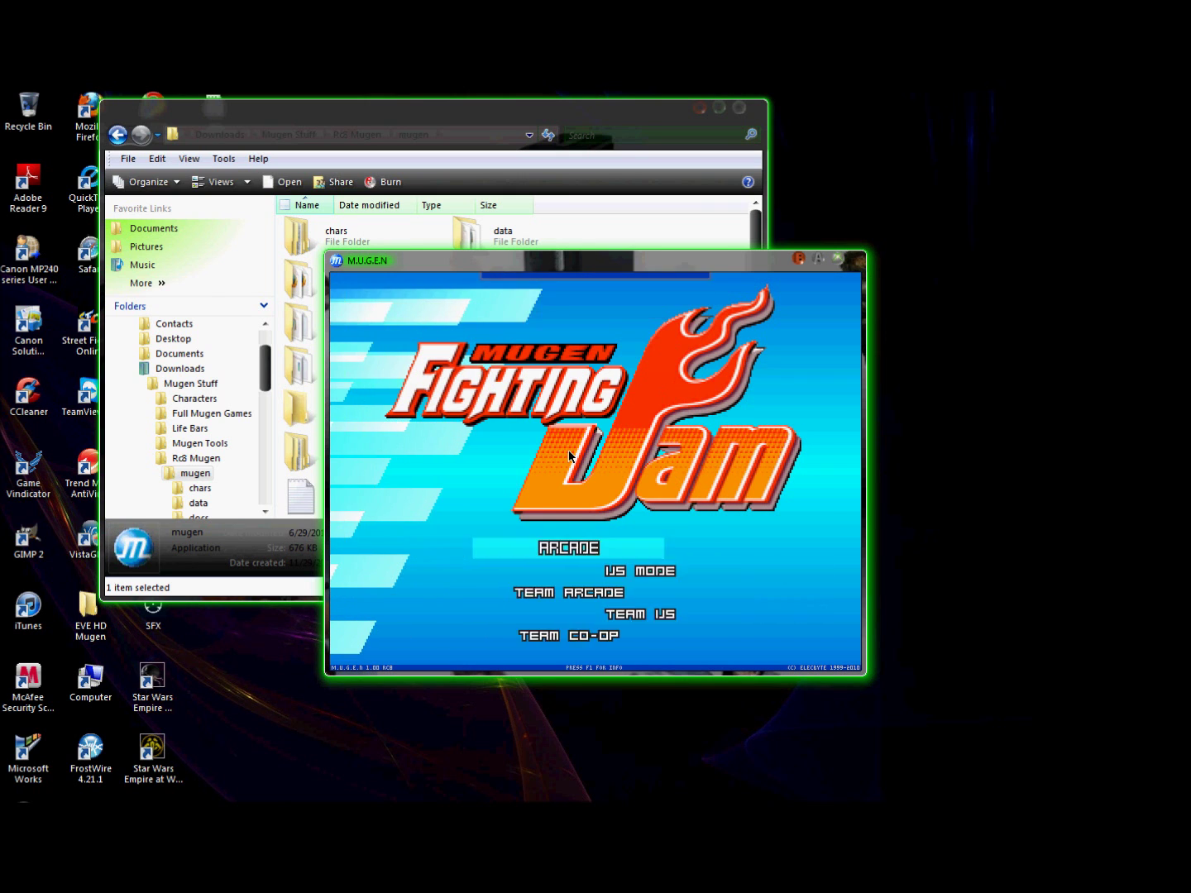
{"action": "key", "text": "Up"}
{"action": "key", "text": "Up"}
{"action": "key", "text": "Up"}
{"action": "key", "text": "Return"}
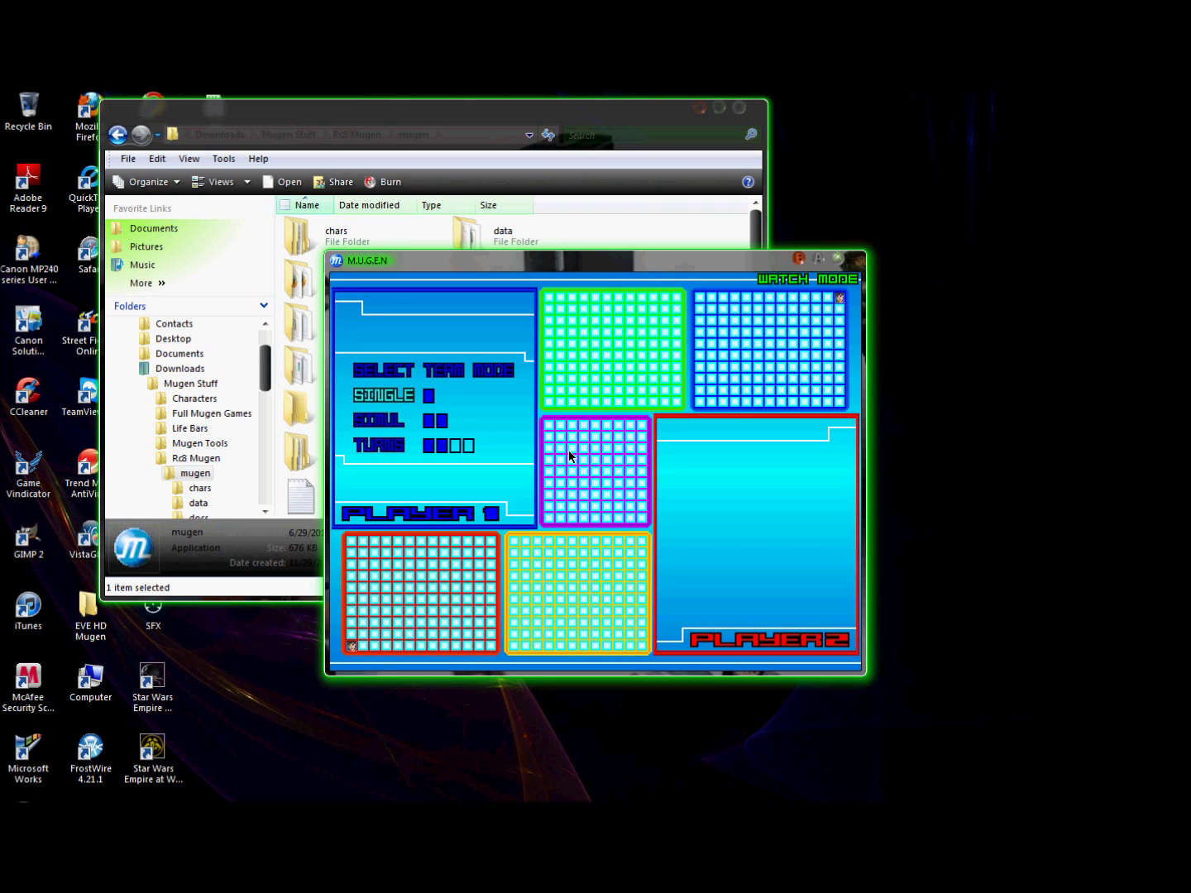
{"action": "key", "text": "Return"}
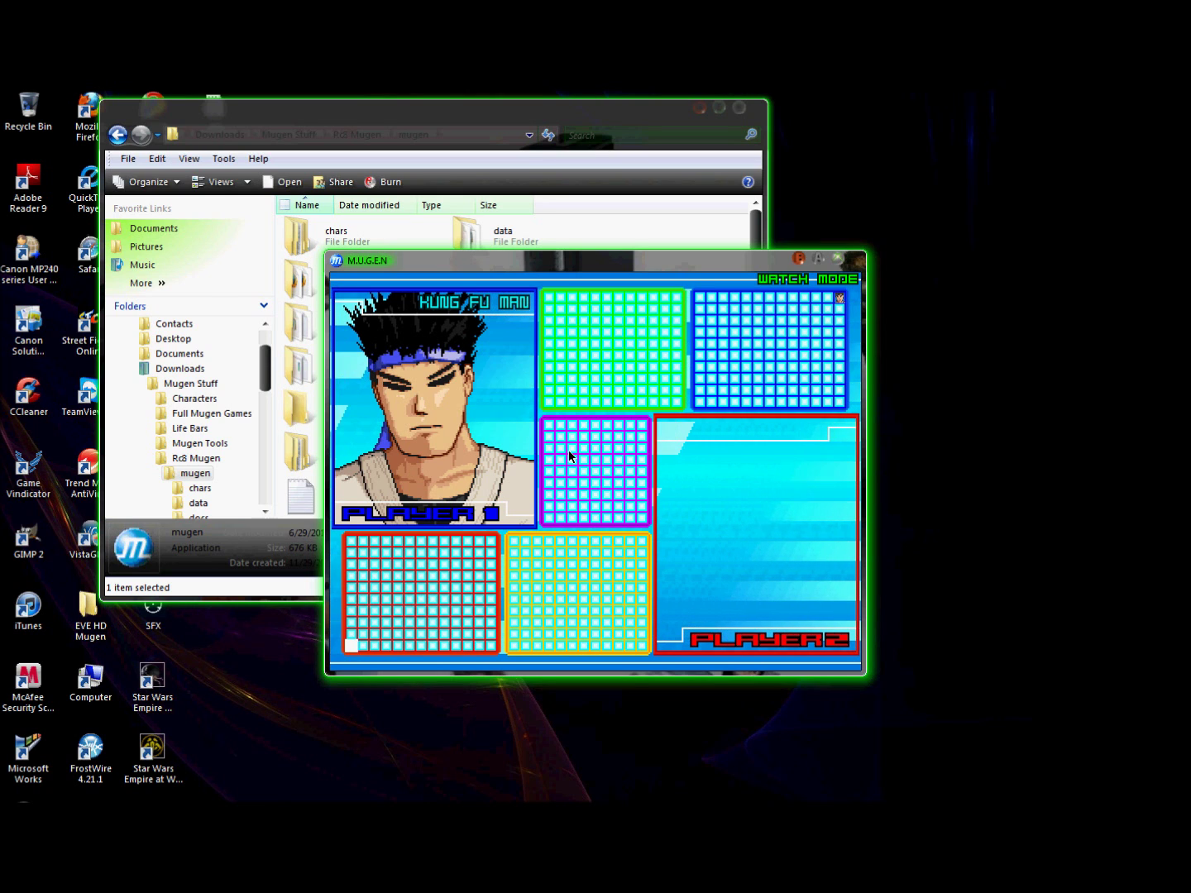
{"action": "key", "text": "Right"}
{"action": "key", "text": "Right"}
{"action": "key", "text": "Right"}
{"action": "key", "text": "Right"}
{"action": "key", "text": "Right"}
{"action": "key", "text": "Right"}
{"action": "key", "text": "Right"}
{"action": "key", "text": "Right"}
{"action": "key", "text": "Right"}
{"action": "key", "text": "Right"}
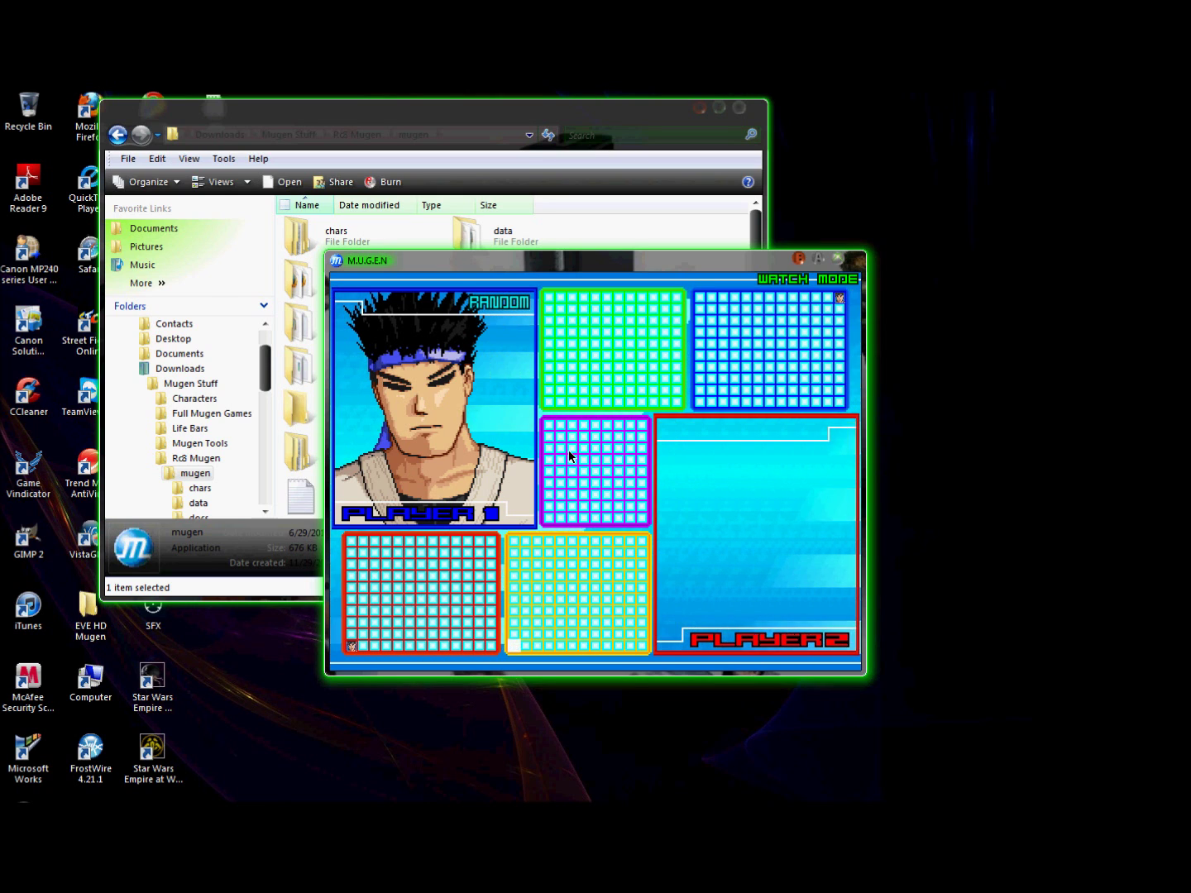
{"action": "key", "text": "Right"}
{"action": "key", "text": "Right"}
{"action": "key", "text": "Right"}
{"action": "key", "text": "Down"}
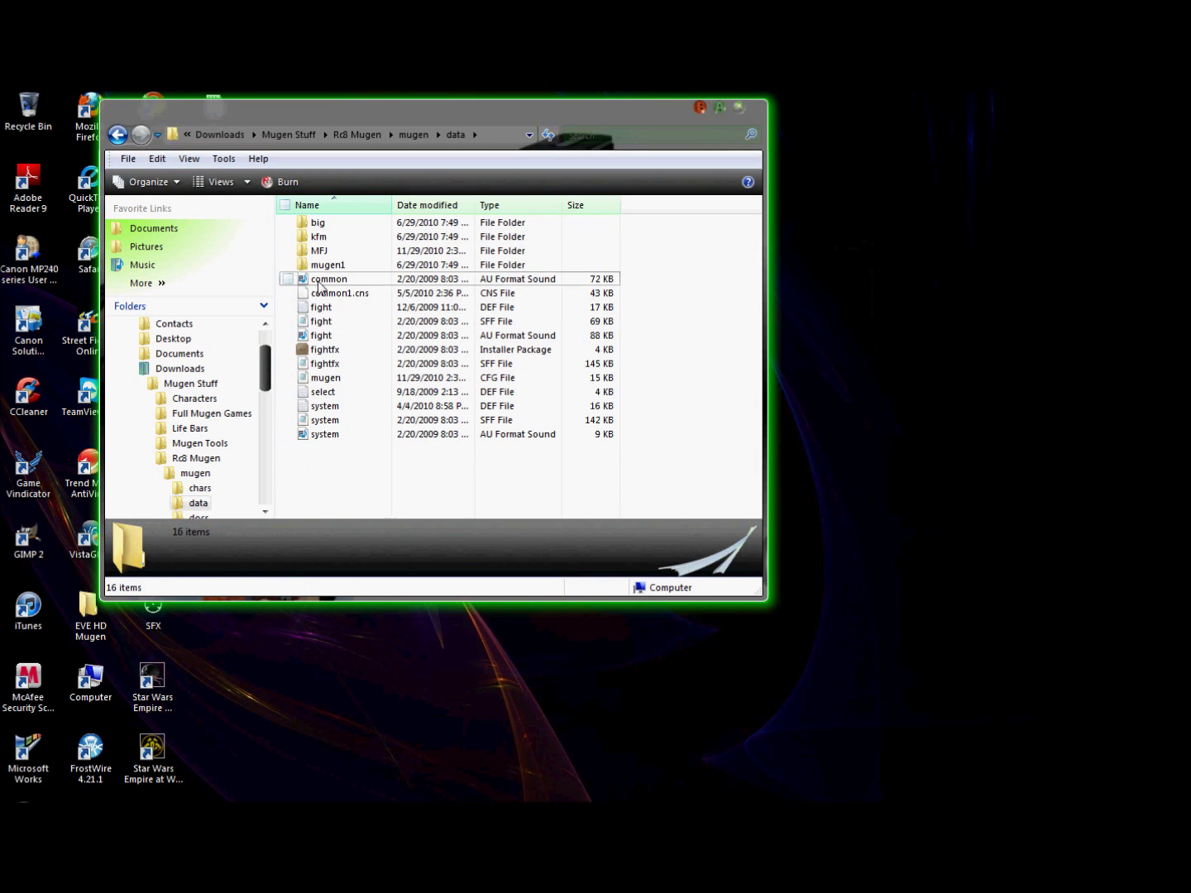
Step: Open data\MFJ\system, set P1.CURSOR.STARTCELL to 0,17 and save
{"action": "double_click", "coordinate": [324, 250]}
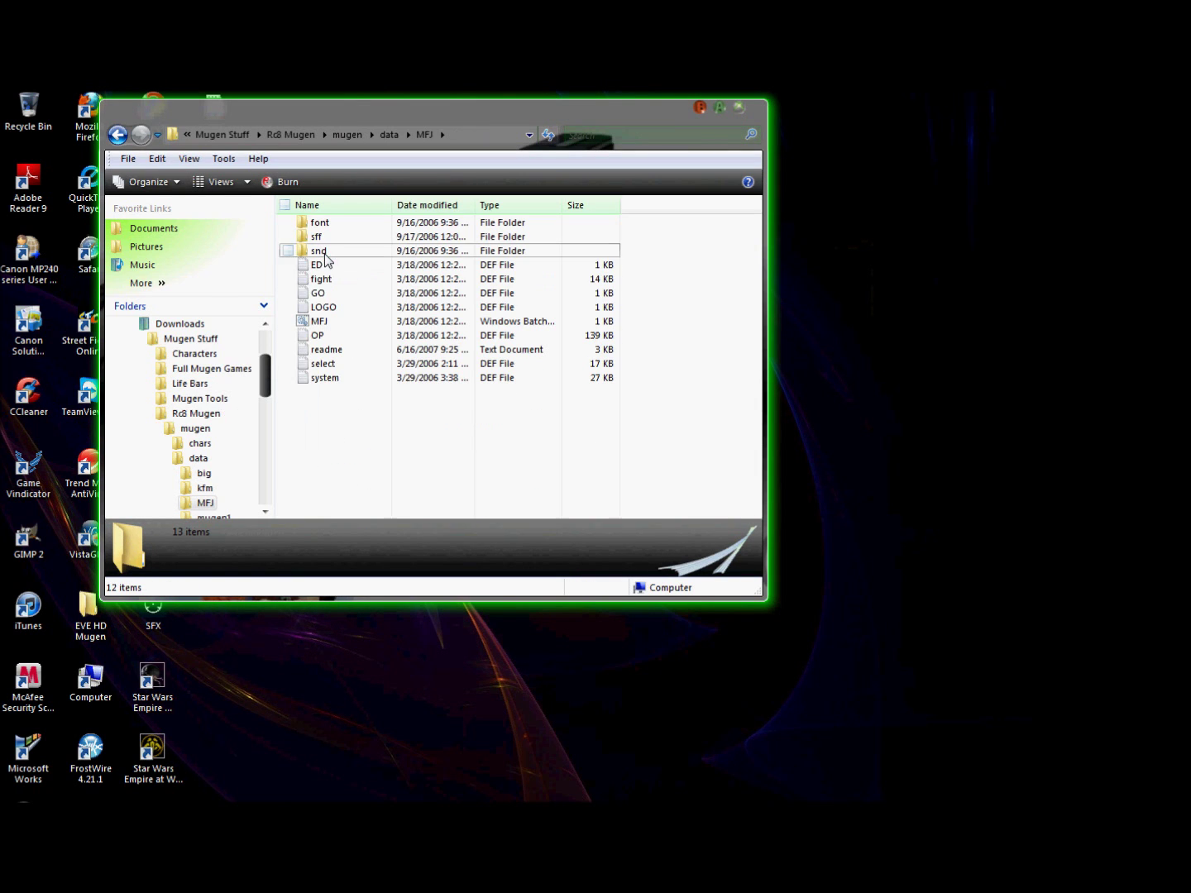
{"action": "double_click", "coordinate": [323, 377]}
{"action": "scroll", "coordinate": [712, 374], "scroll_direction": "down", "scroll_amount": 3}
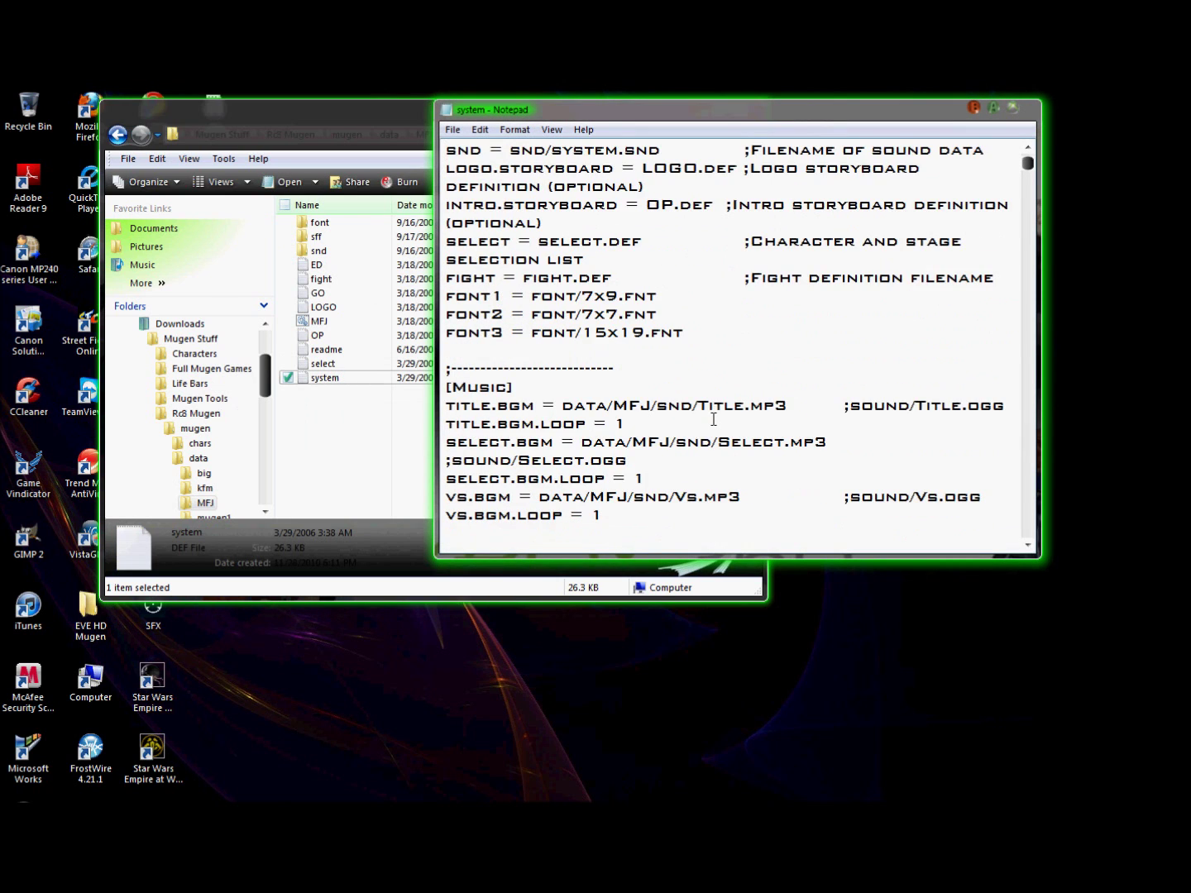
{"action": "scroll", "coordinate": [713, 390], "scroll_direction": "down", "scroll_amount": 4}
{"action": "scroll", "coordinate": [714, 420], "scroll_direction": "down", "scroll_amount": 5}
{"action": "scroll", "coordinate": [713, 420], "scroll_direction": "up", "scroll_amount": 2}
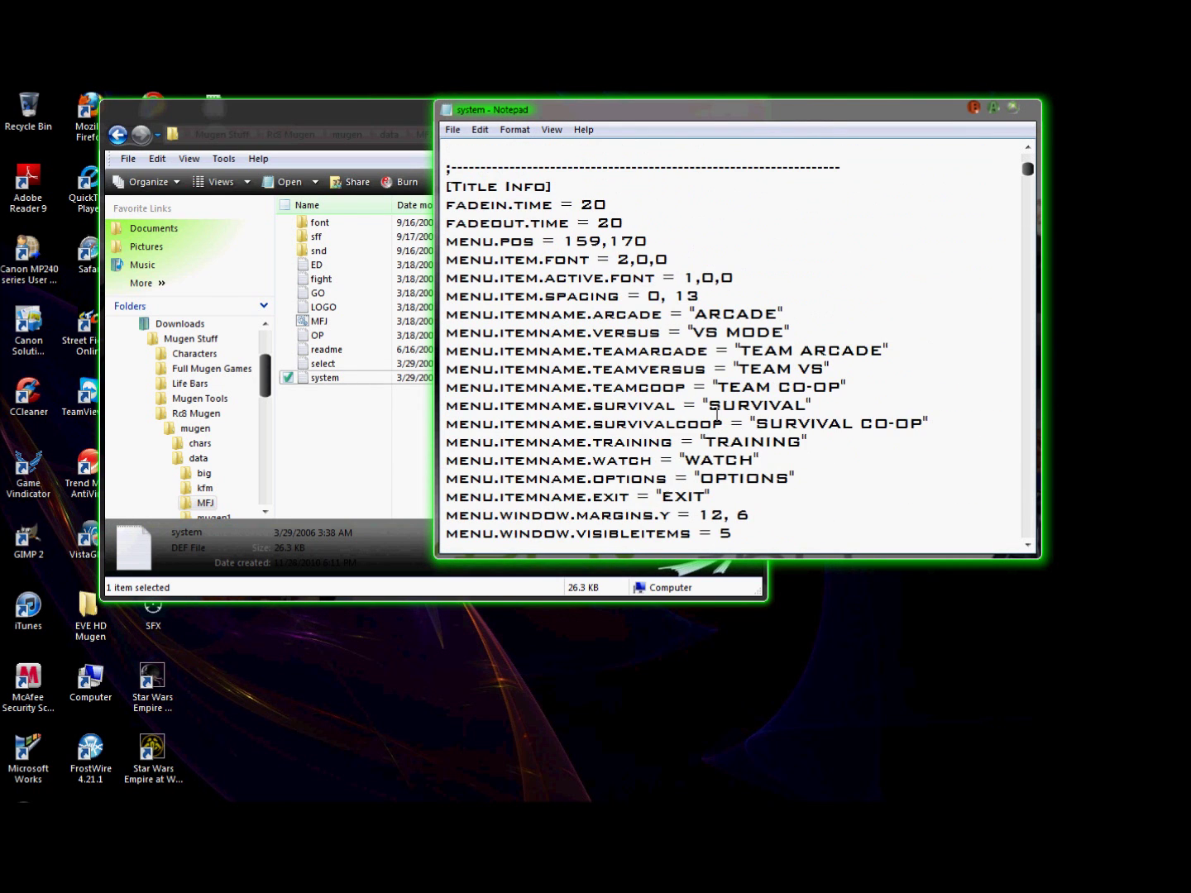
{"action": "scroll", "coordinate": [717, 417], "scroll_direction": "down", "scroll_amount": 7}
{"action": "scroll", "coordinate": [714, 412], "scroll_direction": "down", "scroll_amount": 6}
{"action": "scroll", "coordinate": [716, 411], "scroll_direction": "down", "scroll_amount": 7}
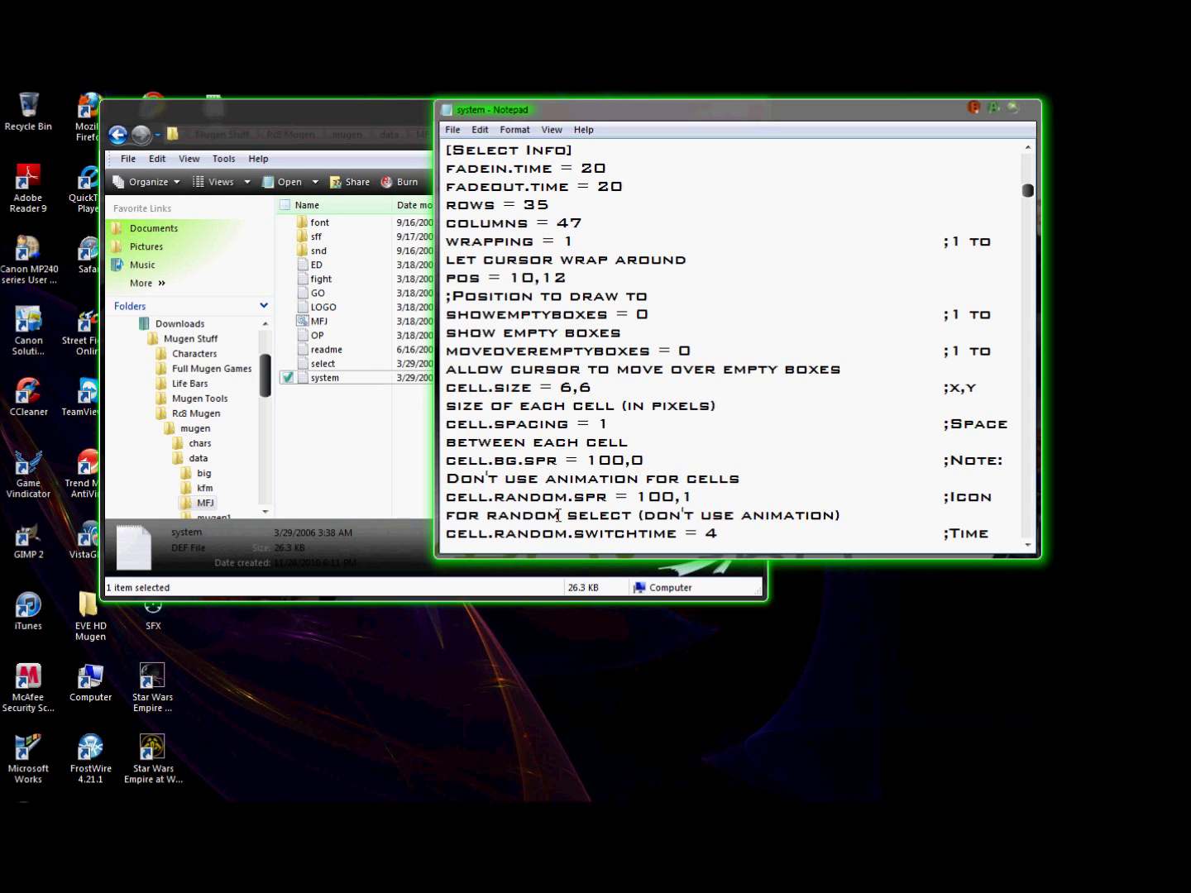
{"action": "scroll", "coordinate": [560, 511], "scroll_direction": "down", "scroll_amount": 2}
{"action": "scroll", "coordinate": [559, 507], "scroll_direction": "down", "scroll_amount": 3}
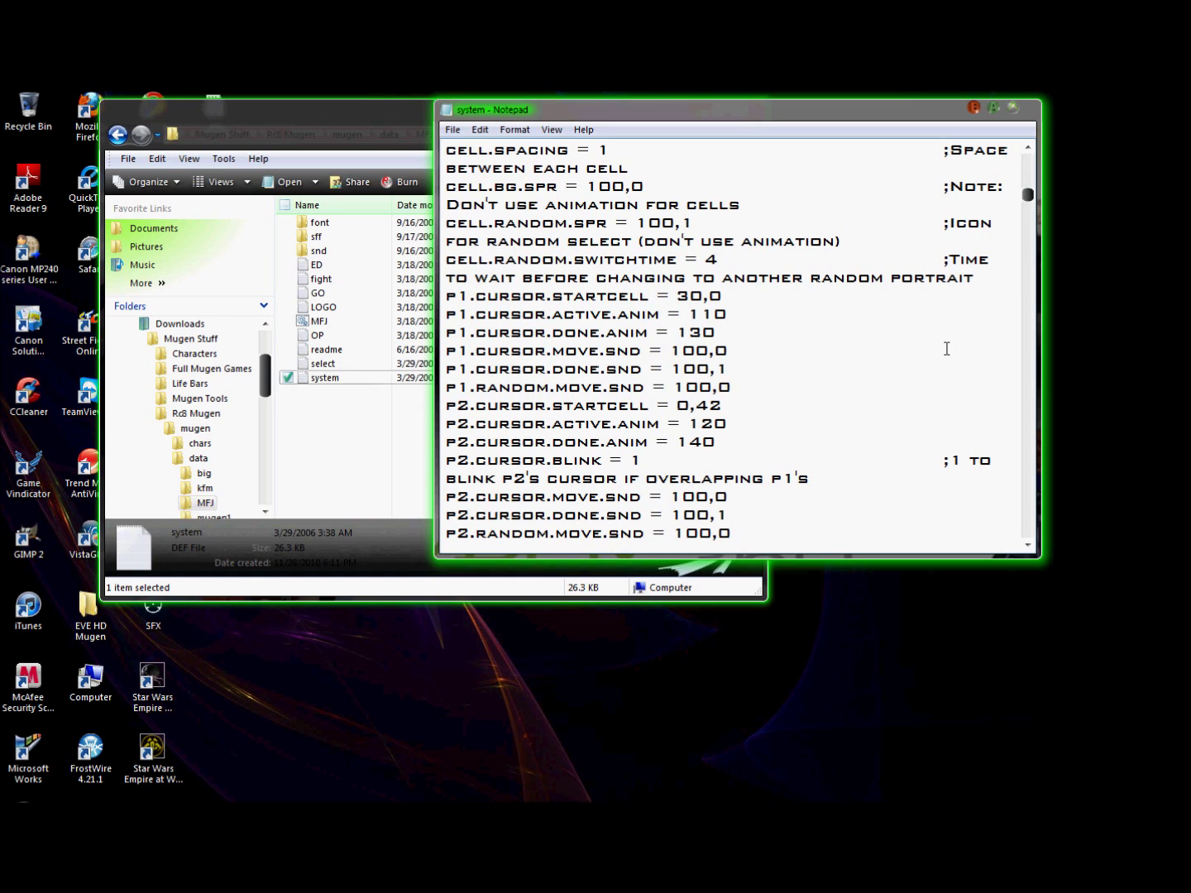
{"action": "key", "text": "BackSpace"}
{"action": "type", "text": "17"}
{"action": "left_click", "coordinate": [453, 129]}
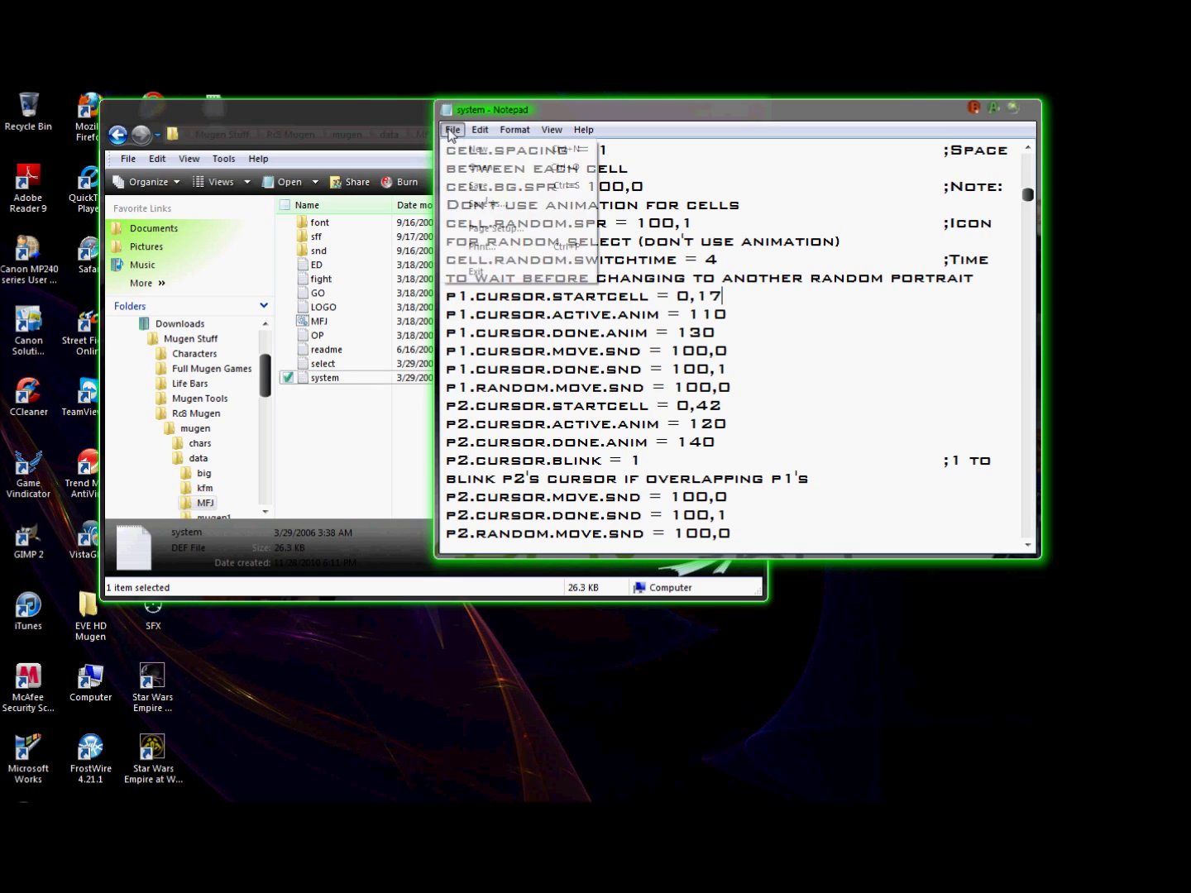
{"action": "left_click", "coordinate": [478, 186]}
Step: Relaunch mugen.exe and enter the Watch mode character select to check player 1's start cell
{"action": "left_click", "coordinate": [348, 116]}
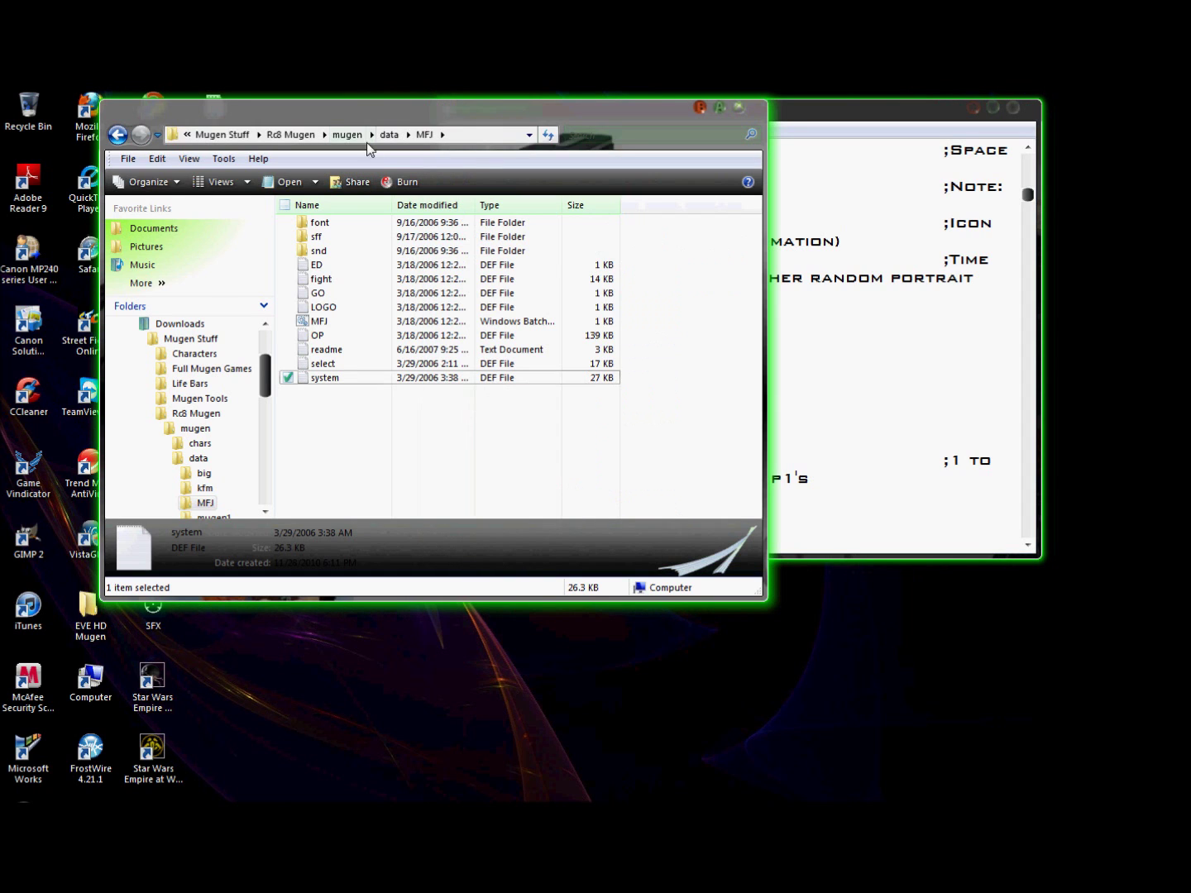
{"action": "double_click", "coordinate": [521, 455]}
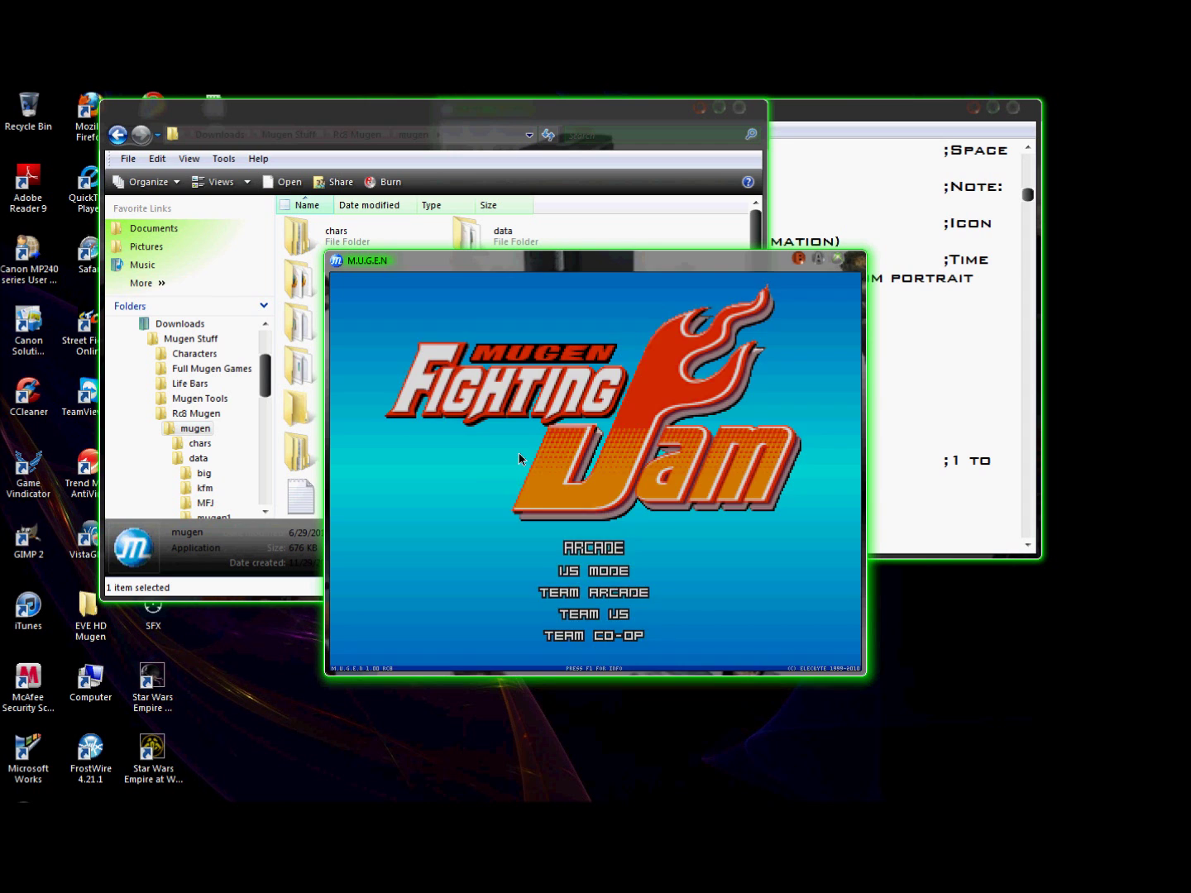
{"action": "key", "text": "Up"}
{"action": "key", "text": "Up"}
{"action": "key", "text": "Up"}
{"action": "key", "text": "Return"}
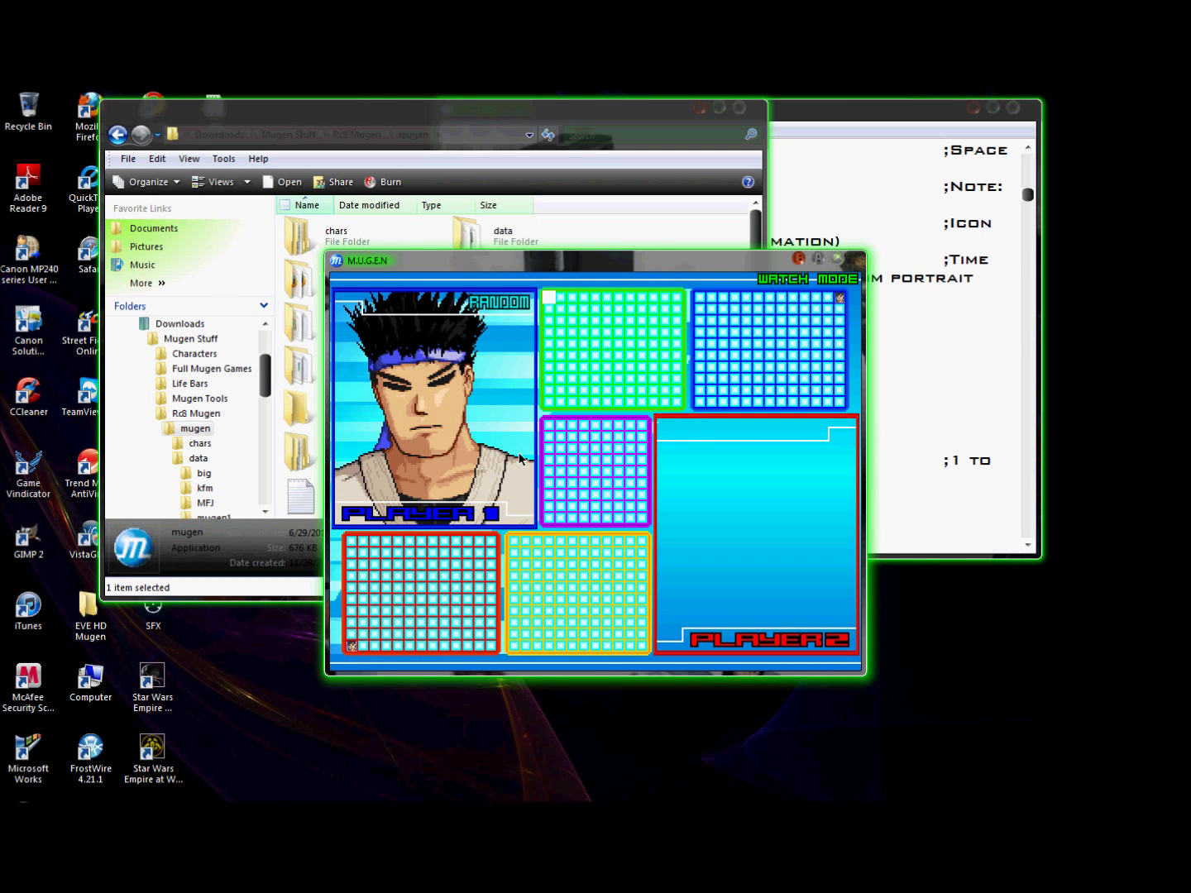
Step: Quit MUGEN, change P2.CURSOR.STARTCELL to 30,25 in system and save
{"action": "key", "text": "Escape"}
{"action": "key", "text": "Escape"}
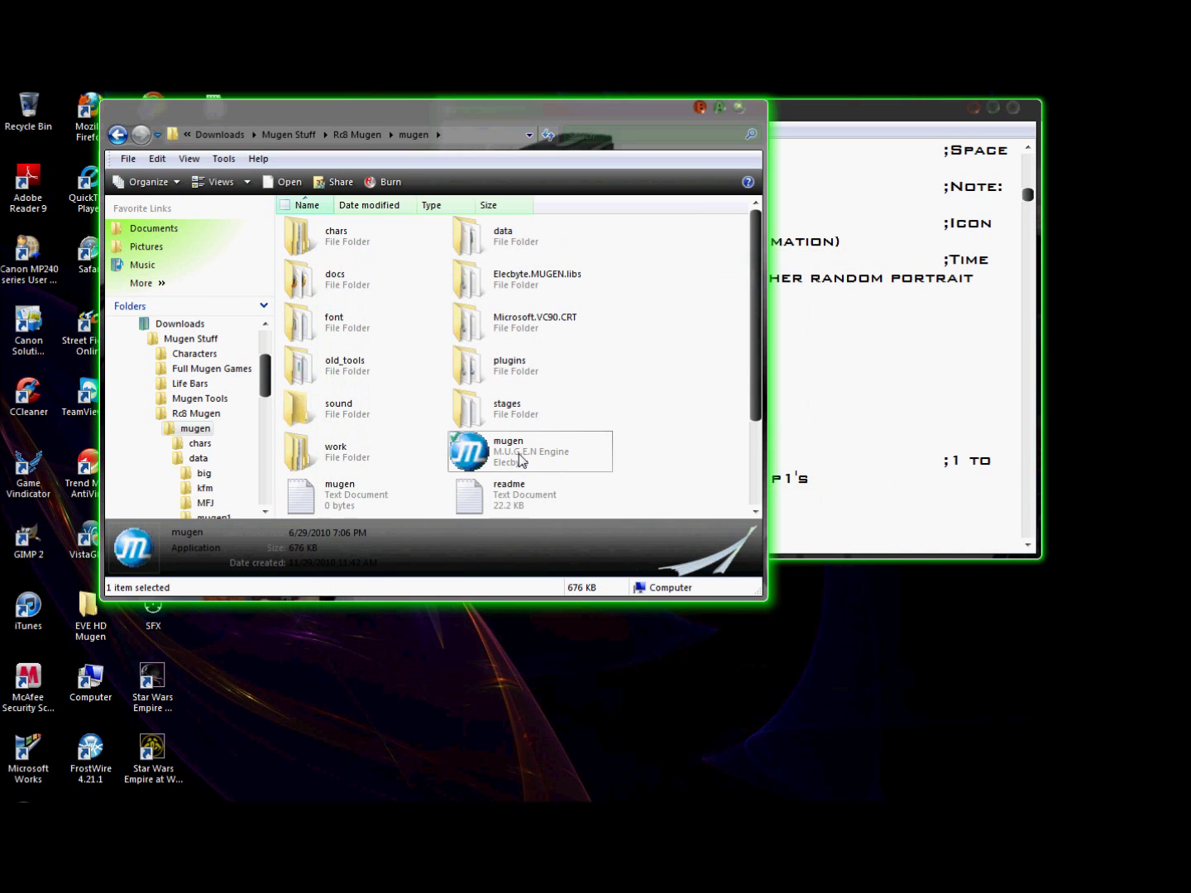
{"action": "left_click", "coordinate": [875, 416]}
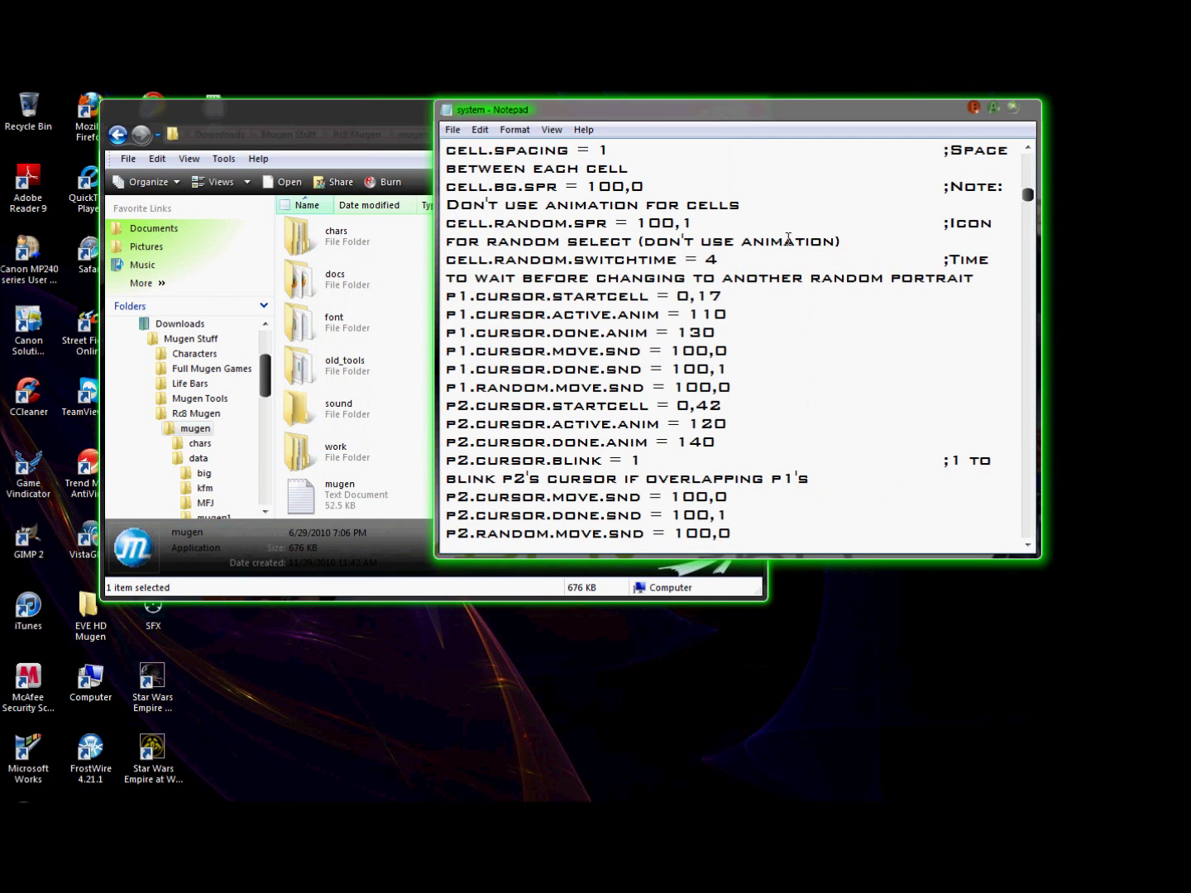
{"action": "scroll", "coordinate": [846, 430], "scroll_direction": "down", "scroll_amount": 4}
{"action": "scroll", "coordinate": [853, 432], "scroll_direction": "up", "scroll_amount": 4}
{"action": "left_click_drag", "start_coordinate": [689, 405], "coordinate": [675, 407]}
{"action": "type", "text": "30"}
{"action": "key", "text": "BackSpace"}
{"action": "key", "text": "BackSpace"}
{"action": "type", "text": "25"}
{"action": "left_click", "coordinate": [452, 129]}
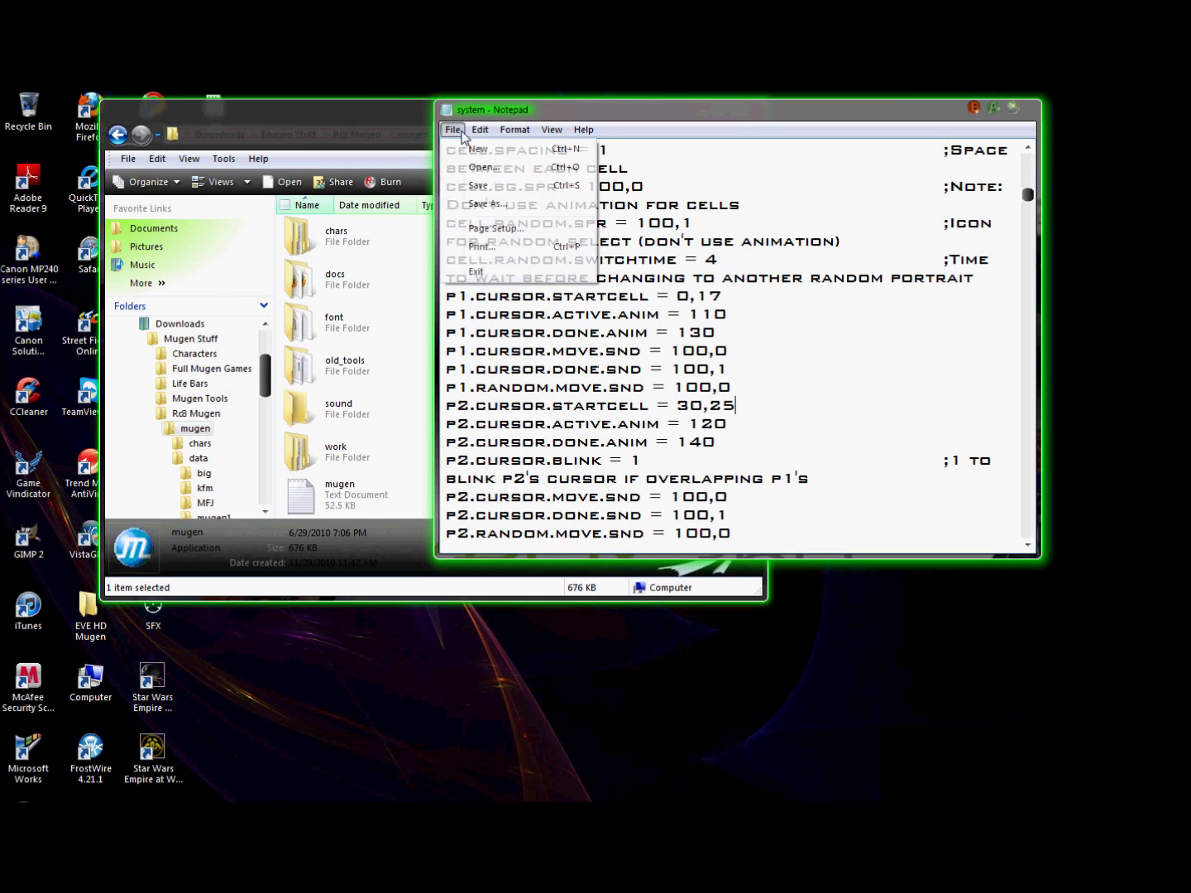
{"action": "left_click", "coordinate": [468, 196]}
{"action": "left_click", "coordinate": [345, 134]}
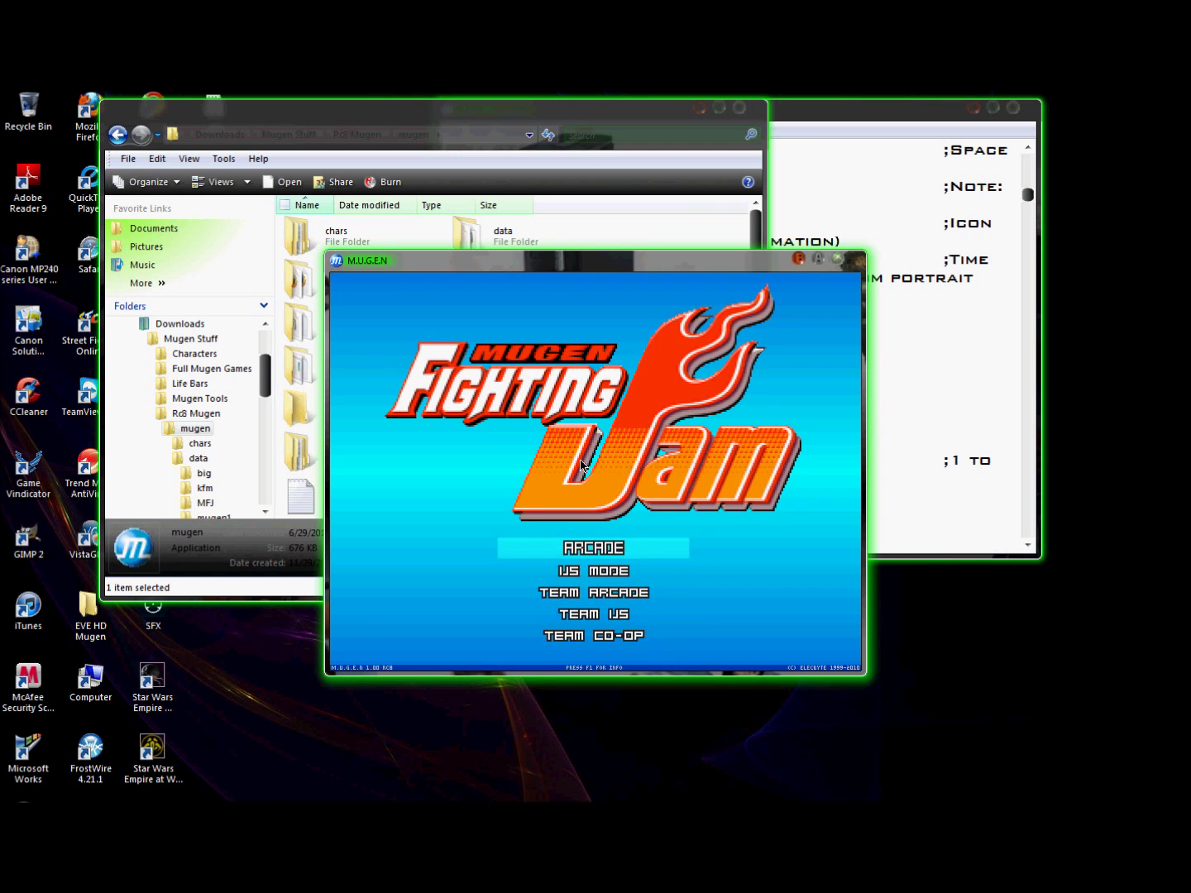
Step: View the Watch mode select screen with both new start cells, then Esc out of the game
{"action": "key", "text": "Up"}
{"action": "key", "text": "Up"}
{"action": "key", "text": "Up"}
{"action": "key", "text": "Down"}
{"action": "key", "text": "Return"}
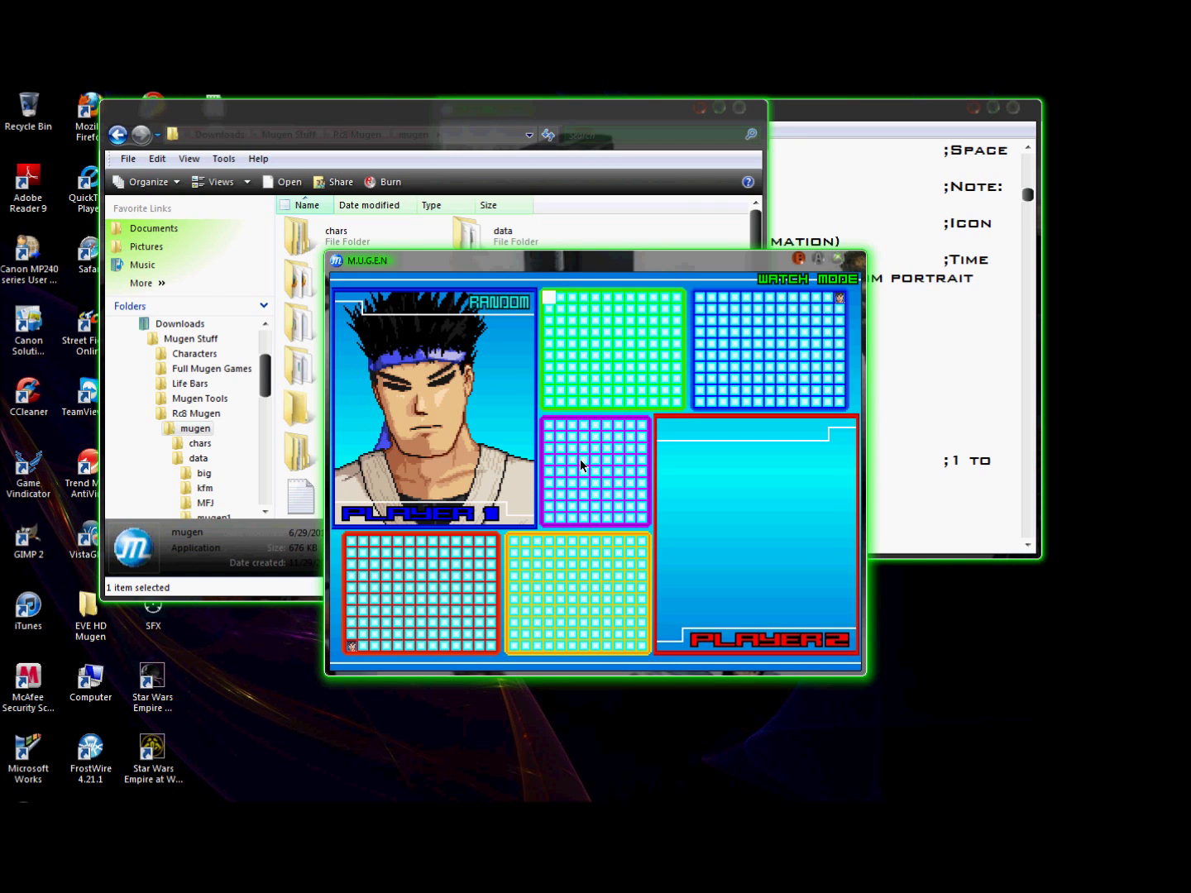
{"action": "key", "text": "Escape"}
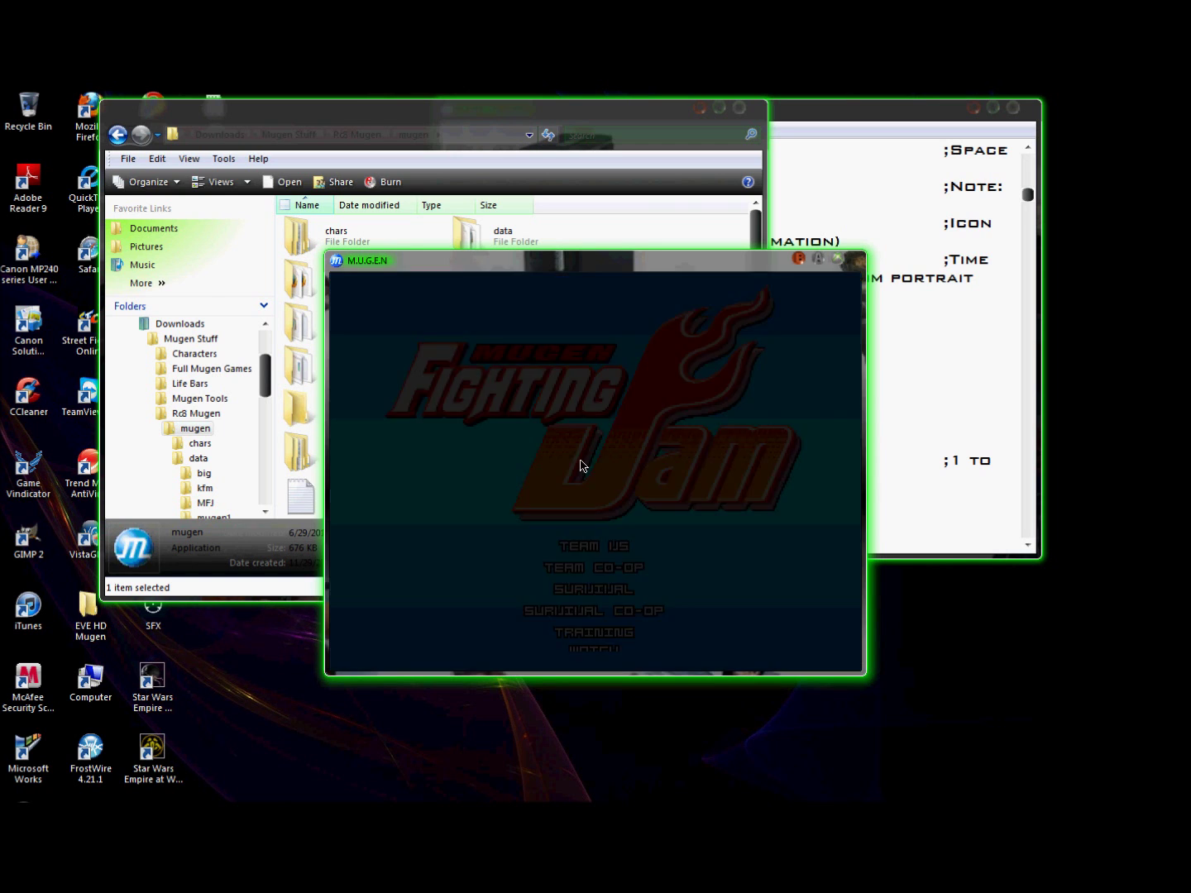
{"action": "key", "text": "Escape"}
{"action": "left_click", "coordinate": [942, 411]}
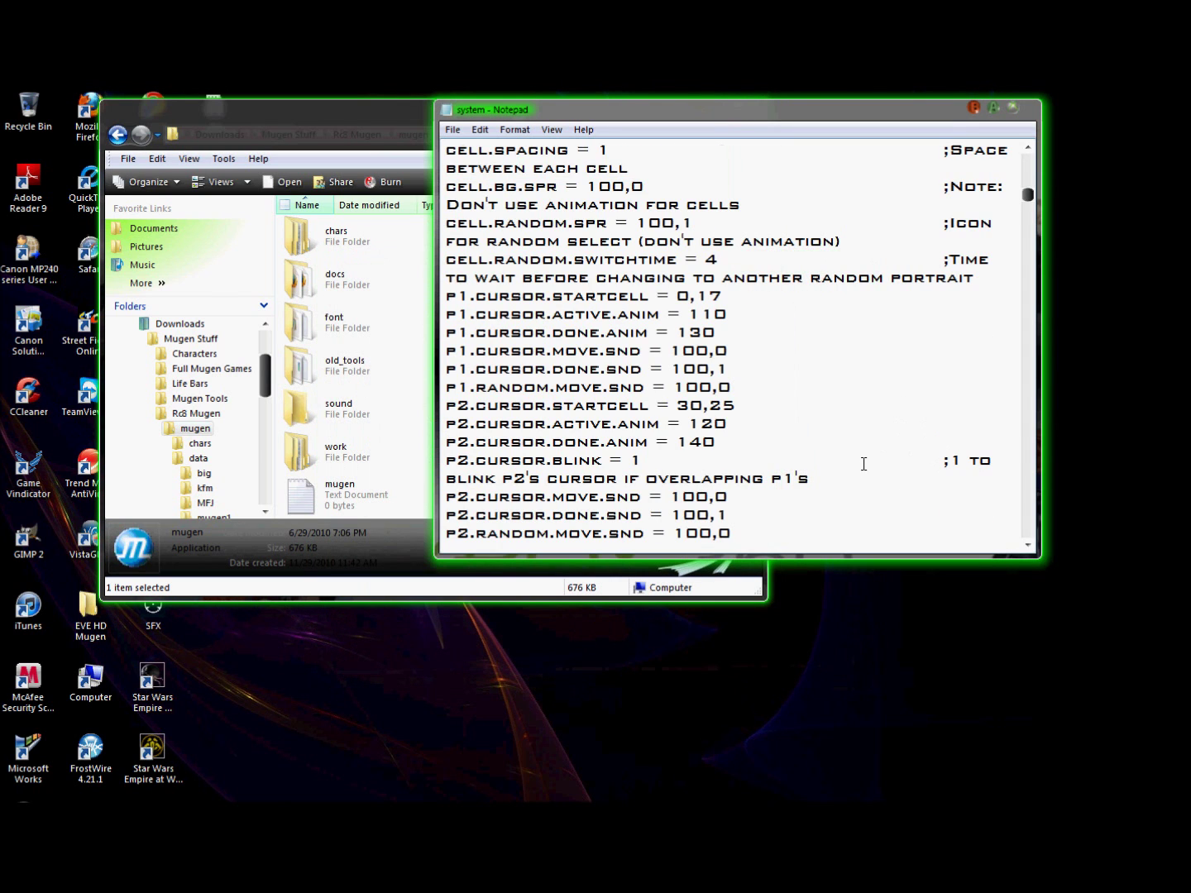
{"action": "scroll", "coordinate": [863, 463], "scroll_direction": "down", "scroll_amount": 5}
{"action": "scroll", "coordinate": [863, 463], "scroll_direction": "down", "scroll_amount": 5}
{"action": "scroll", "coordinate": [864, 463], "scroll_direction": "up", "scroll_amount": 7}
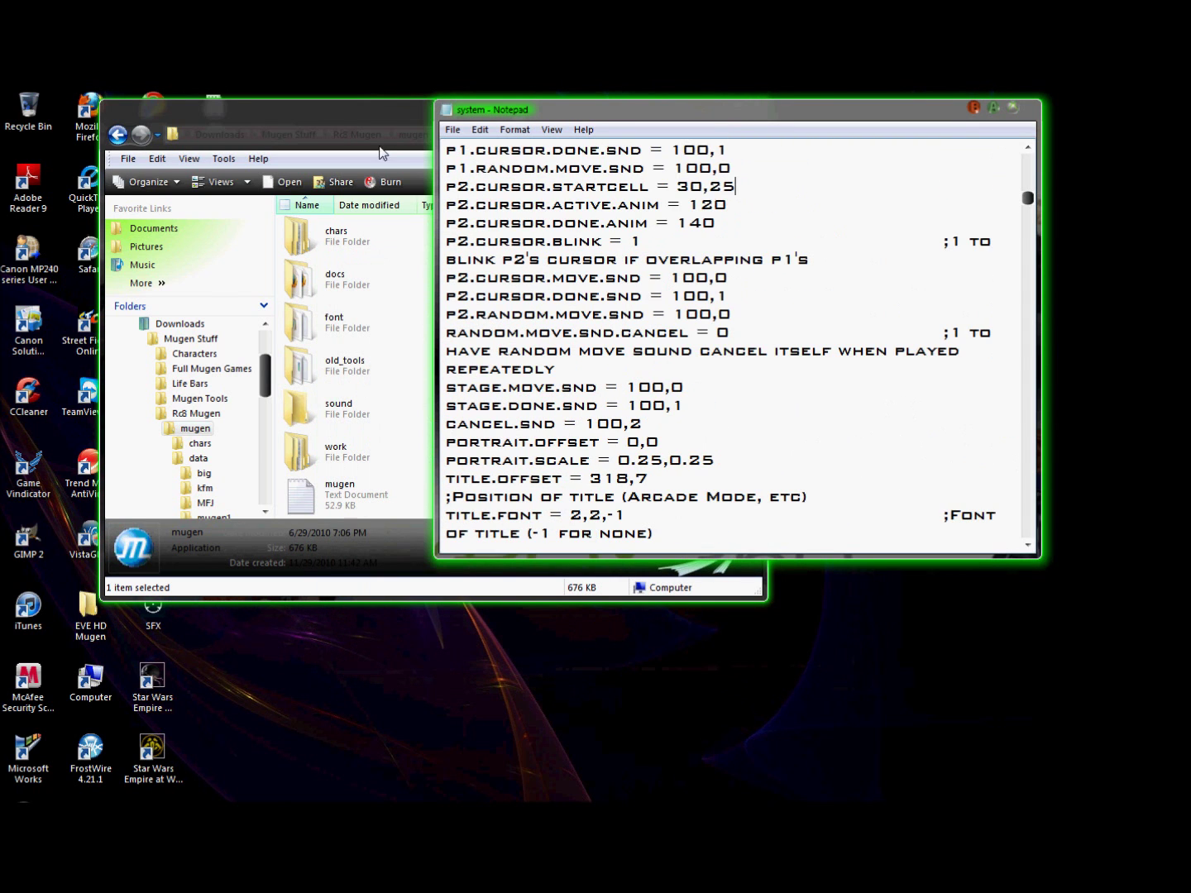
{"action": "scroll", "coordinate": [900, 411], "scroll_direction": "down", "scroll_amount": 7}
{"action": "scroll", "coordinate": [746, 433], "scroll_direction": "up", "scroll_amount": 4}
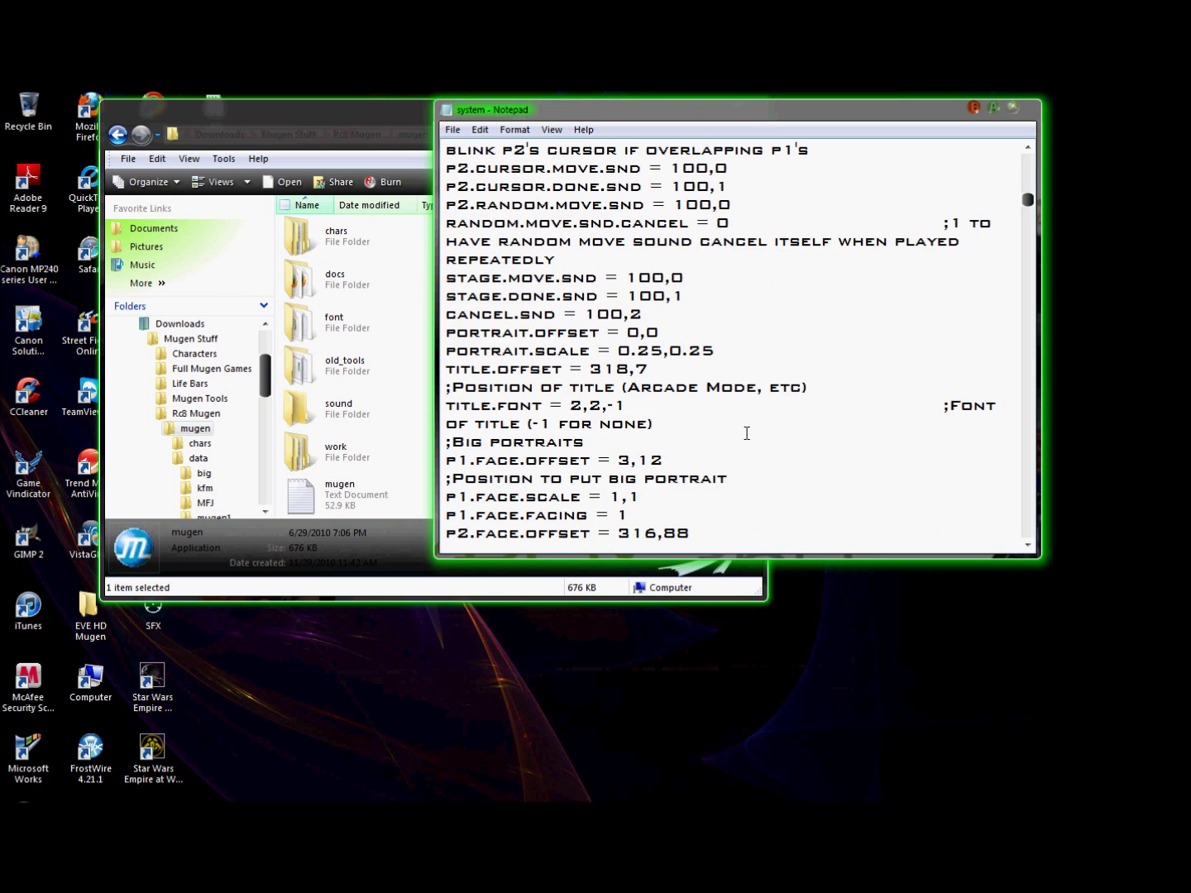
{"action": "scroll", "coordinate": [746, 433], "scroll_direction": "up", "scroll_amount": 10}
{"action": "scroll", "coordinate": [750, 433], "scroll_direction": "up", "scroll_amount": 1}
{"action": "scroll", "coordinate": [750, 433], "scroll_direction": "up", "scroll_amount": 2}
{"action": "scroll", "coordinate": [750, 435], "scroll_direction": "up", "scroll_amount": 4}
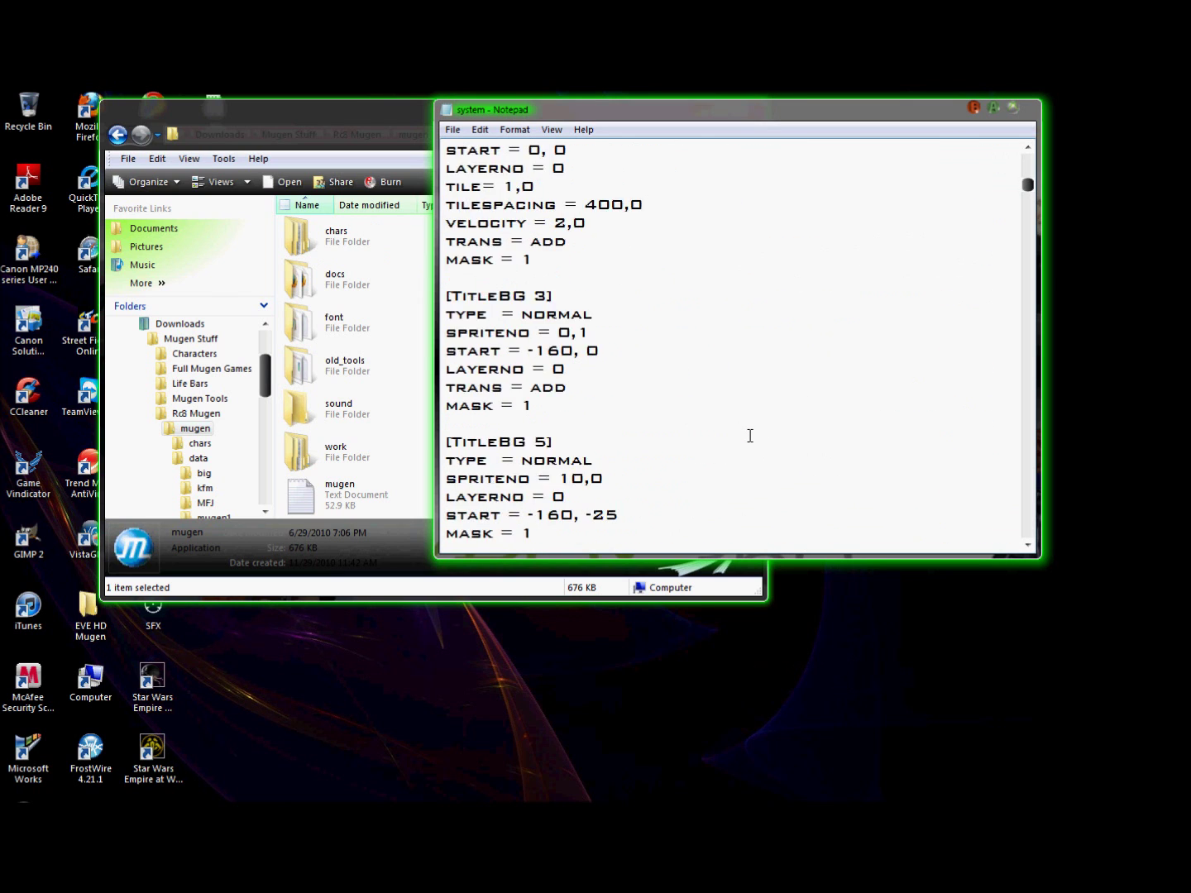
{"action": "scroll", "coordinate": [749, 435], "scroll_direction": "up", "scroll_amount": 6}
{"action": "scroll", "coordinate": [749, 436], "scroll_direction": "up", "scroll_amount": 1}
{"action": "scroll", "coordinate": [750, 436], "scroll_direction": "up", "scroll_amount": 5}
{"action": "scroll", "coordinate": [750, 436], "scroll_direction": "up", "scroll_amount": 2}
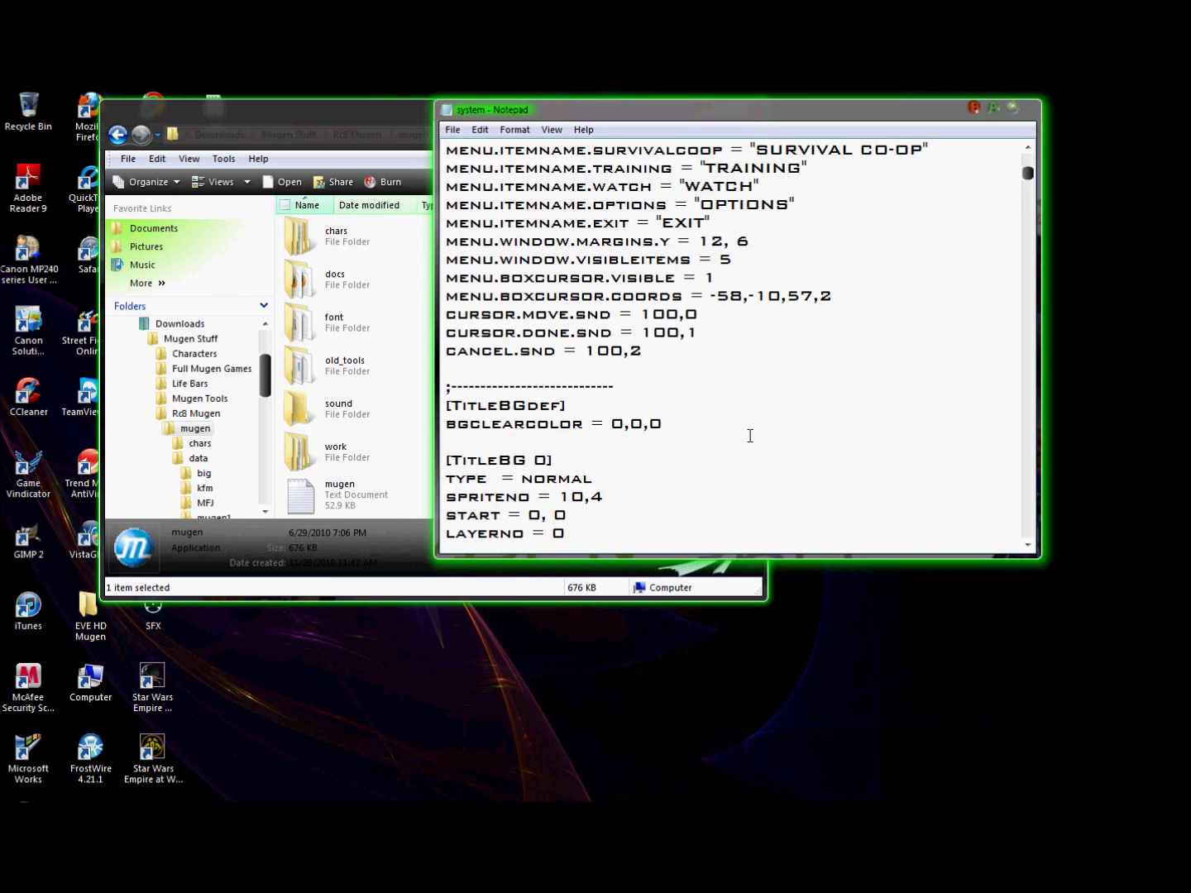
{"action": "scroll", "coordinate": [751, 435], "scroll_direction": "up", "scroll_amount": 2}
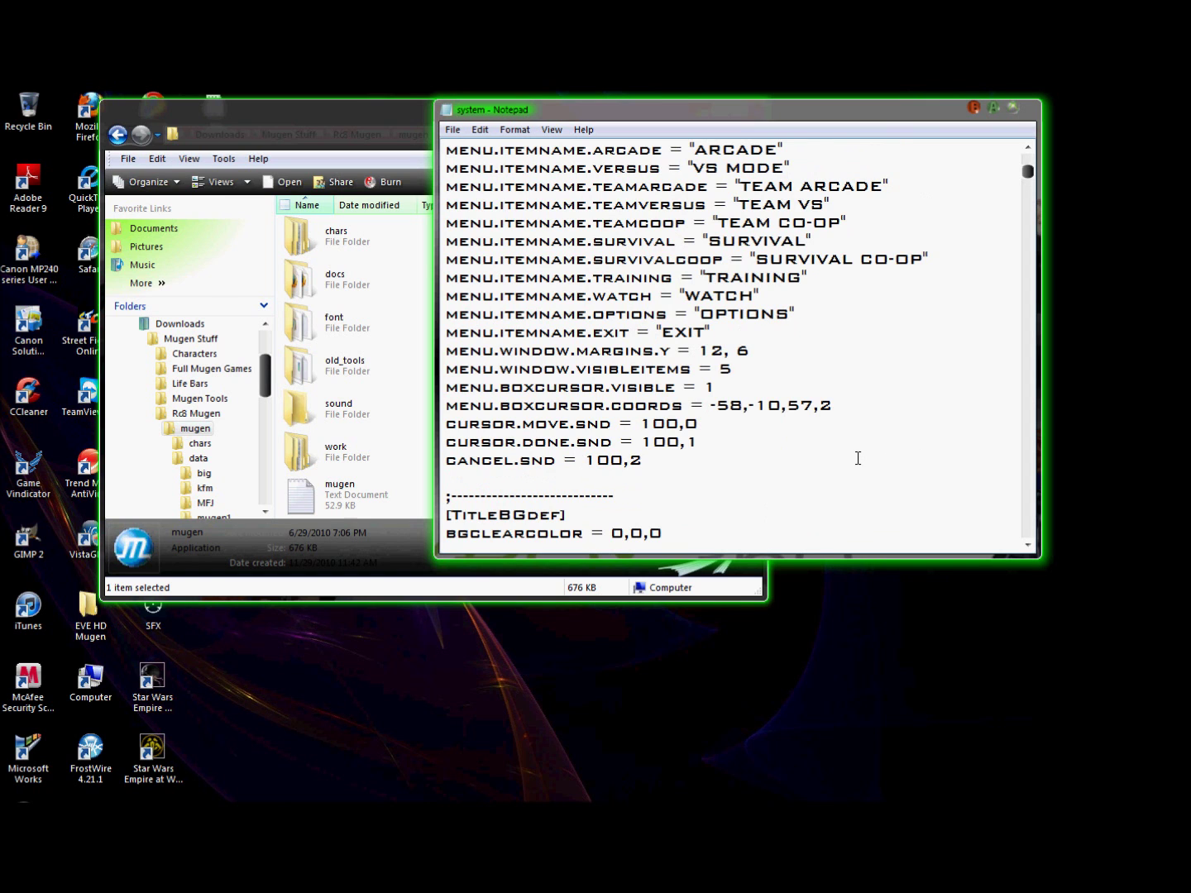
{"action": "scroll", "coordinate": [859, 458], "scroll_direction": "up", "scroll_amount": 1}
{"action": "scroll", "coordinate": [858, 457], "scroll_direction": "up", "scroll_amount": 4}
{"action": "scroll", "coordinate": [859, 454], "scroll_direction": "up", "scroll_amount": 6}
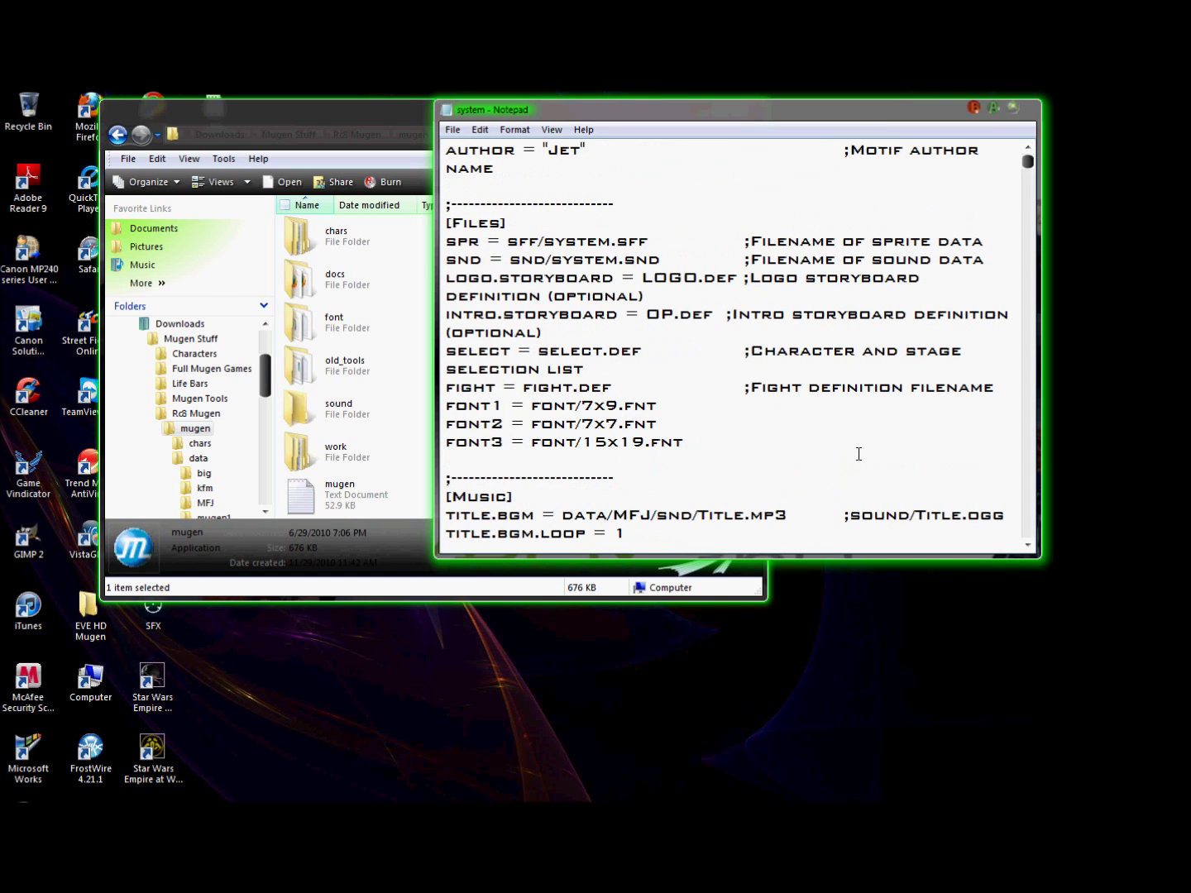
{"action": "scroll", "coordinate": [859, 453], "scroll_direction": "up", "scroll_amount": 1}
{"action": "scroll", "coordinate": [859, 453], "scroll_direction": "down", "scroll_amount": 7}
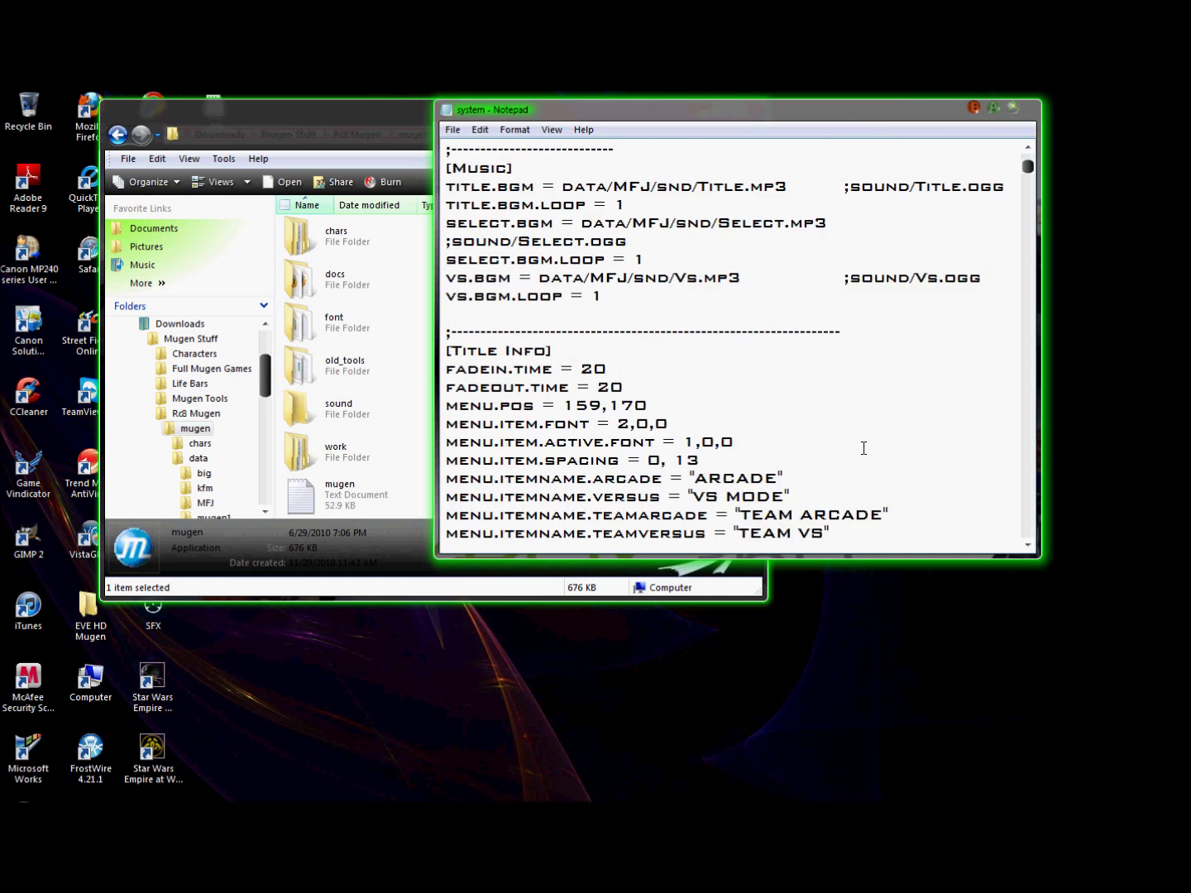
{"action": "scroll", "coordinate": [861, 448], "scroll_direction": "down", "scroll_amount": 7}
{"action": "scroll", "coordinate": [856, 445], "scroll_direction": "down", "scroll_amount": 6}
{"action": "scroll", "coordinate": [857, 442], "scroll_direction": "down", "scroll_amount": 6}
{"action": "scroll", "coordinate": [857, 442], "scroll_direction": "down", "scroll_amount": 1}
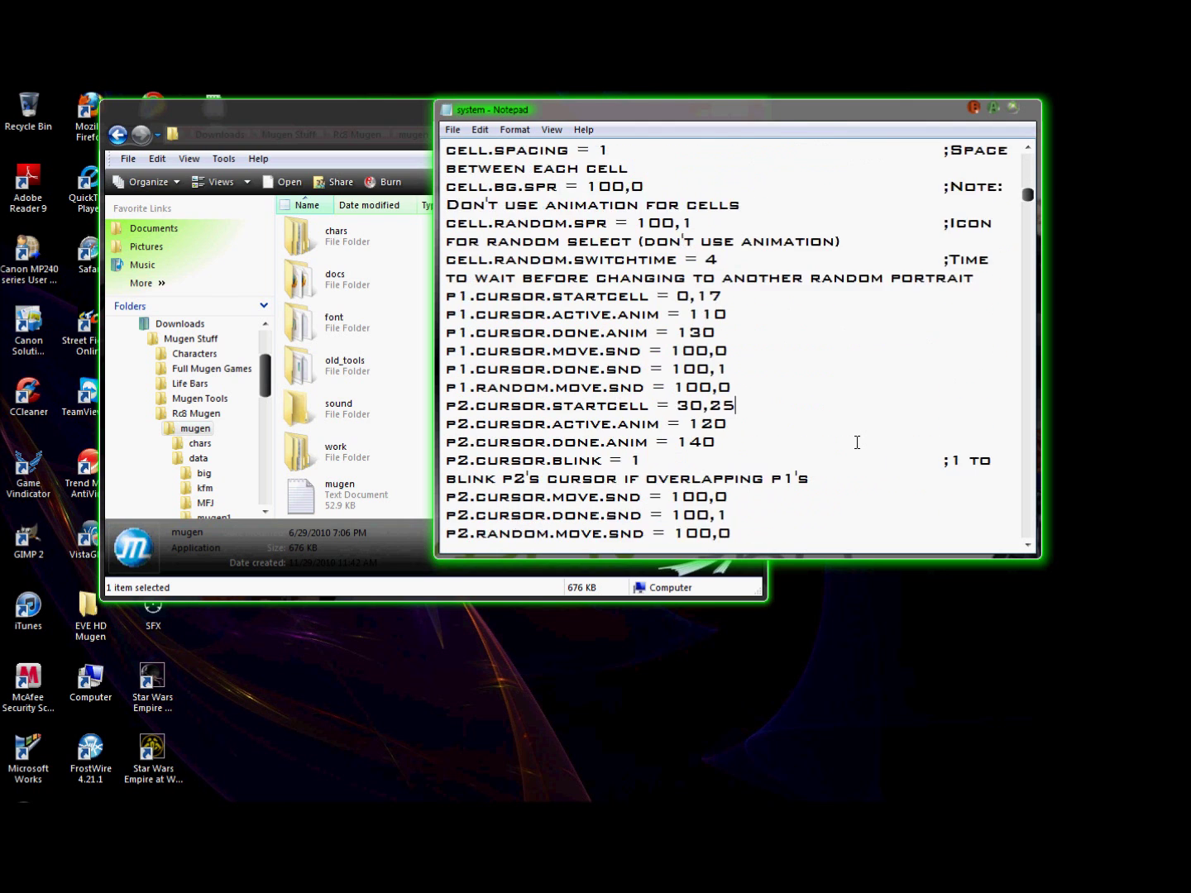
{"action": "scroll", "coordinate": [858, 443], "scroll_direction": "down", "scroll_amount": 1}
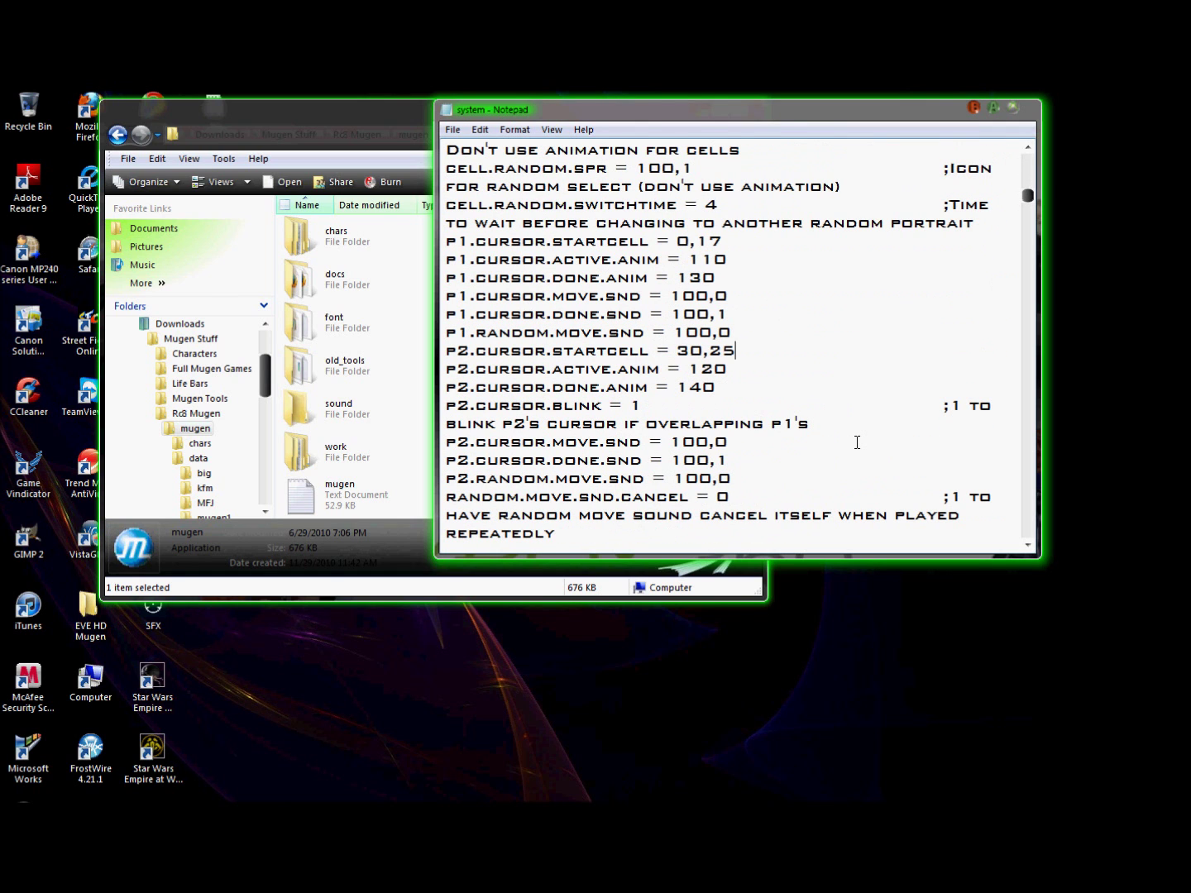
{"action": "scroll", "coordinate": [856, 442], "scroll_direction": "up", "scroll_amount": 3}
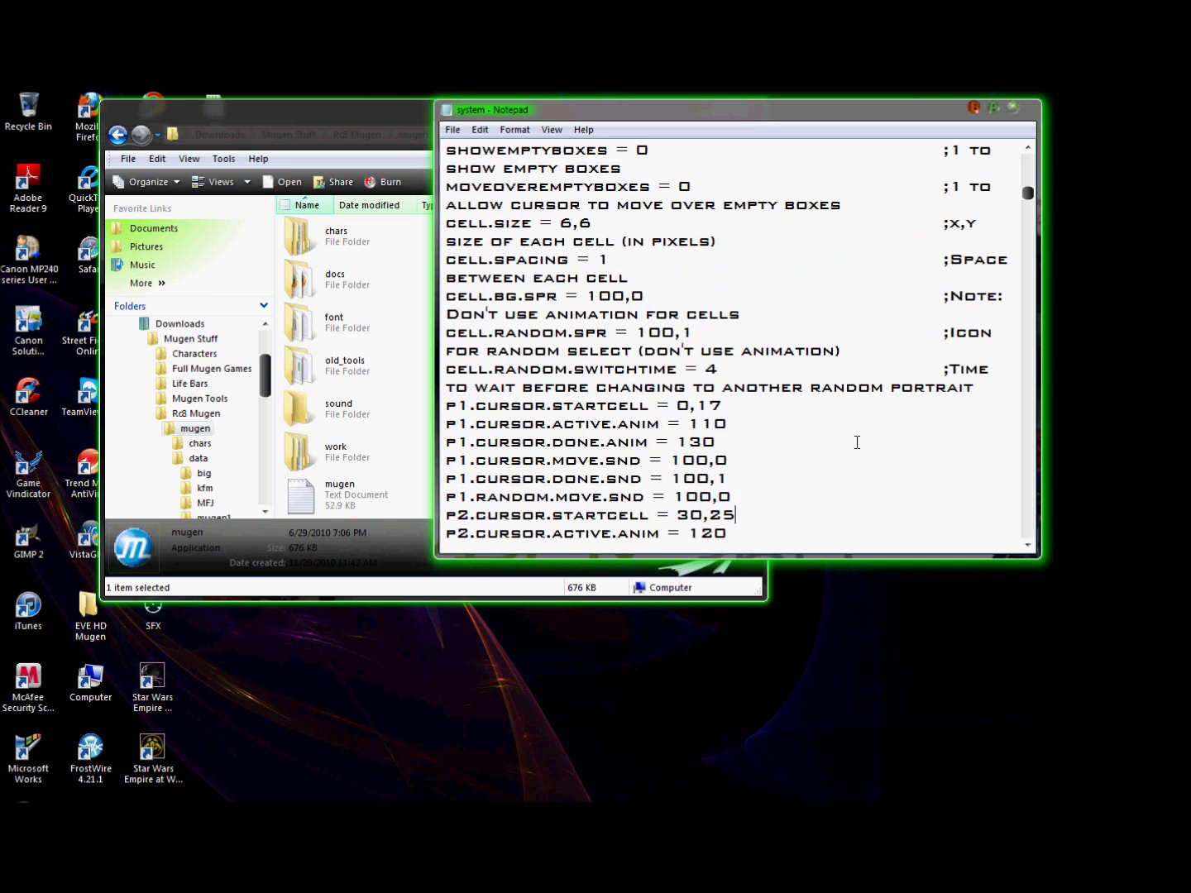
{"action": "scroll", "coordinate": [857, 442], "scroll_direction": "down", "scroll_amount": 5}
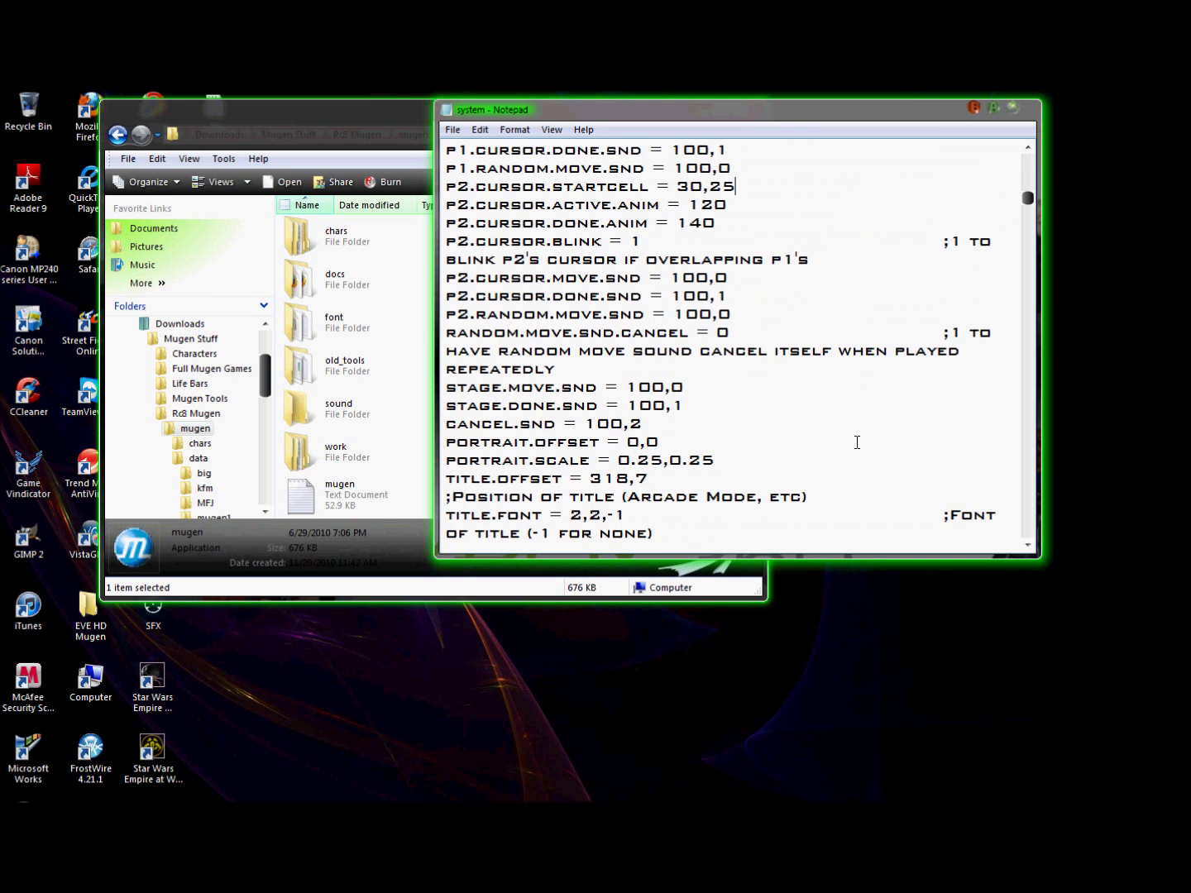
{"action": "scroll", "coordinate": [857, 442], "scroll_direction": "down", "scroll_amount": 2}
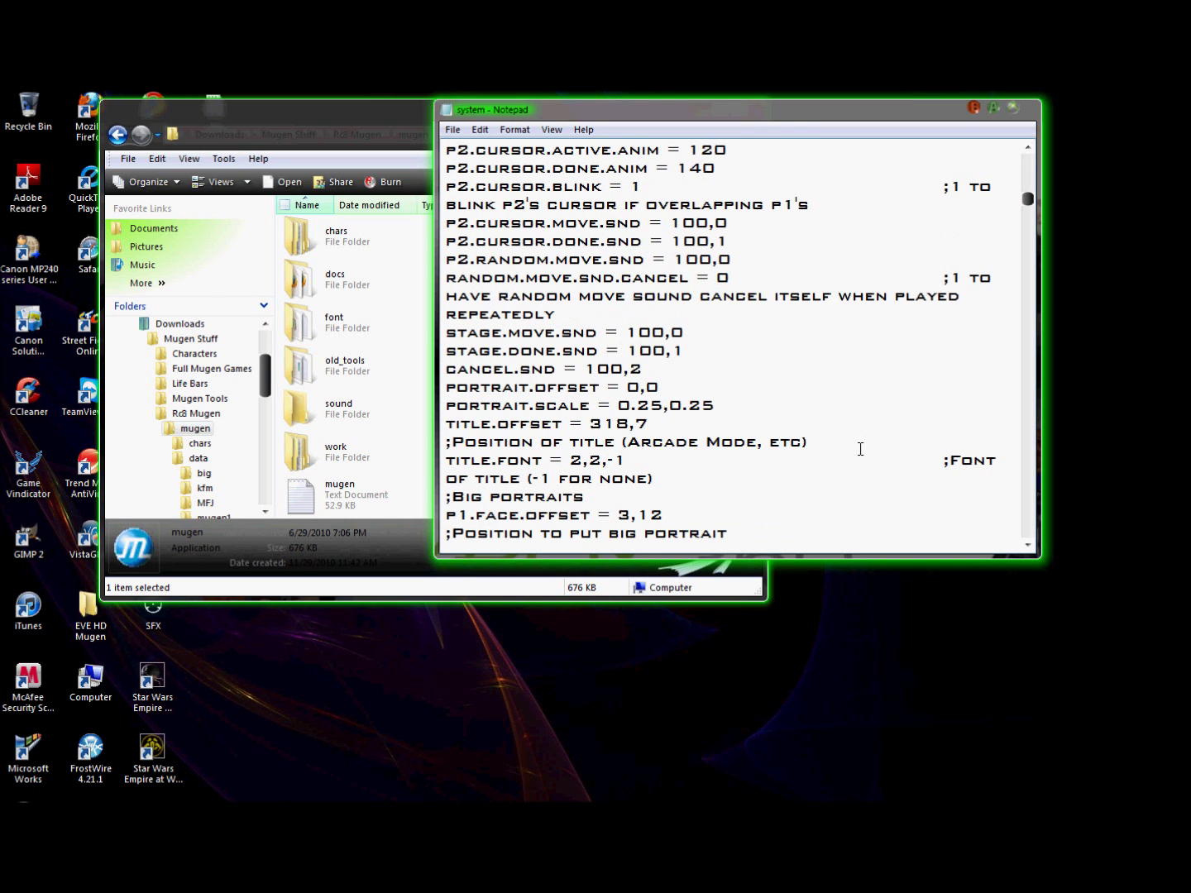
{"action": "scroll", "coordinate": [861, 439], "scroll_direction": "down", "scroll_amount": 2}
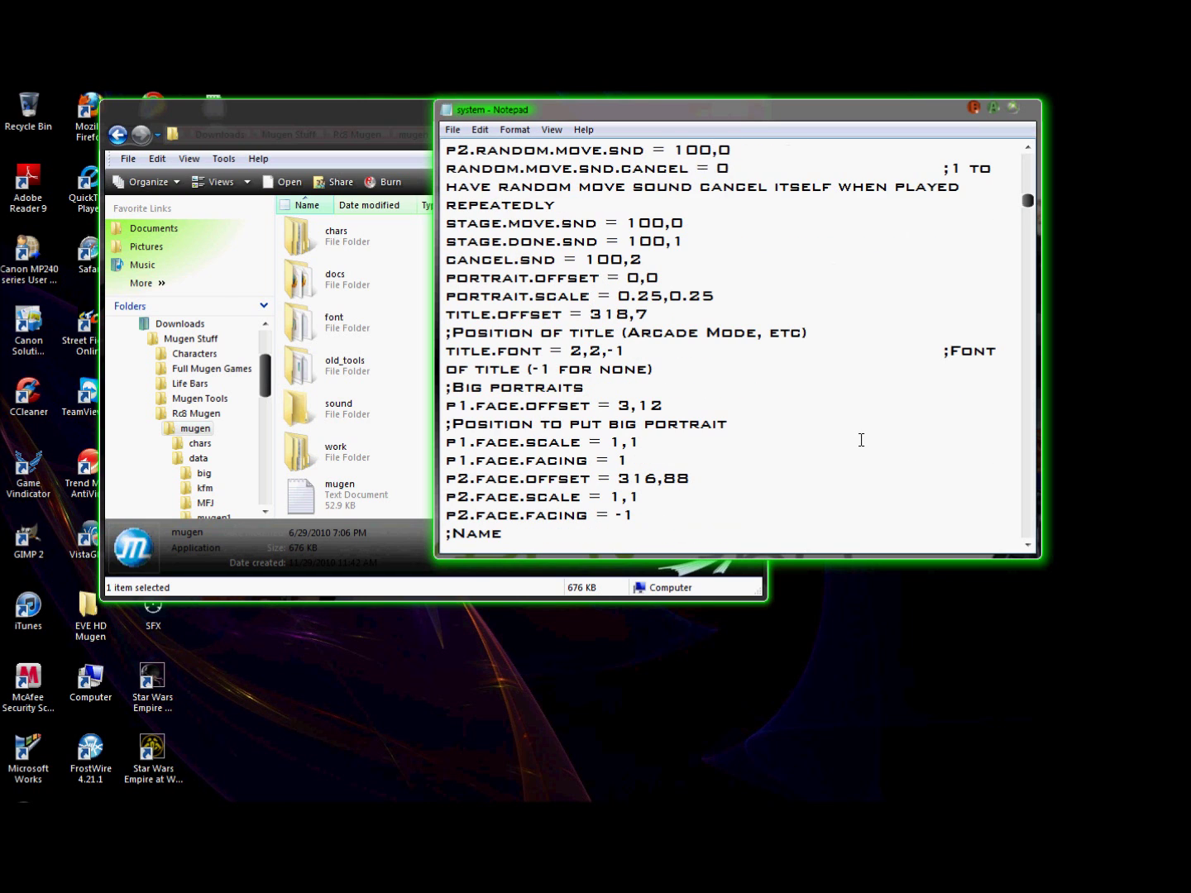
{"action": "scroll", "coordinate": [861, 440], "scroll_direction": "up", "scroll_amount": 4}
{"action": "scroll", "coordinate": [860, 439], "scroll_direction": "up", "scroll_amount": 3}
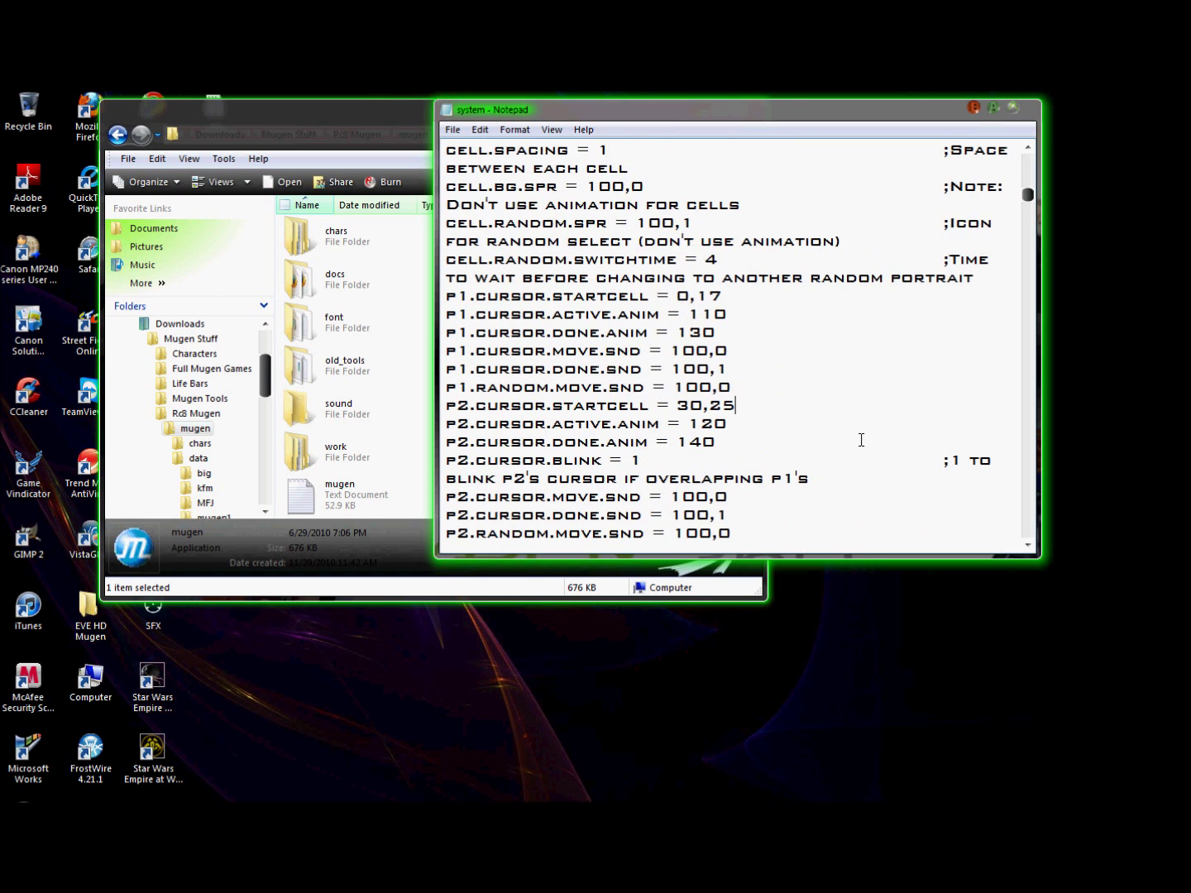
{"action": "scroll", "coordinate": [861, 439], "scroll_direction": "up", "scroll_amount": 2}
{"action": "scroll", "coordinate": [861, 439], "scroll_direction": "down", "scroll_amount": 7}
{"action": "scroll", "coordinate": [861, 439], "scroll_direction": "down", "scroll_amount": 6}
{"action": "scroll", "coordinate": [861, 439], "scroll_direction": "down", "scroll_amount": 4}
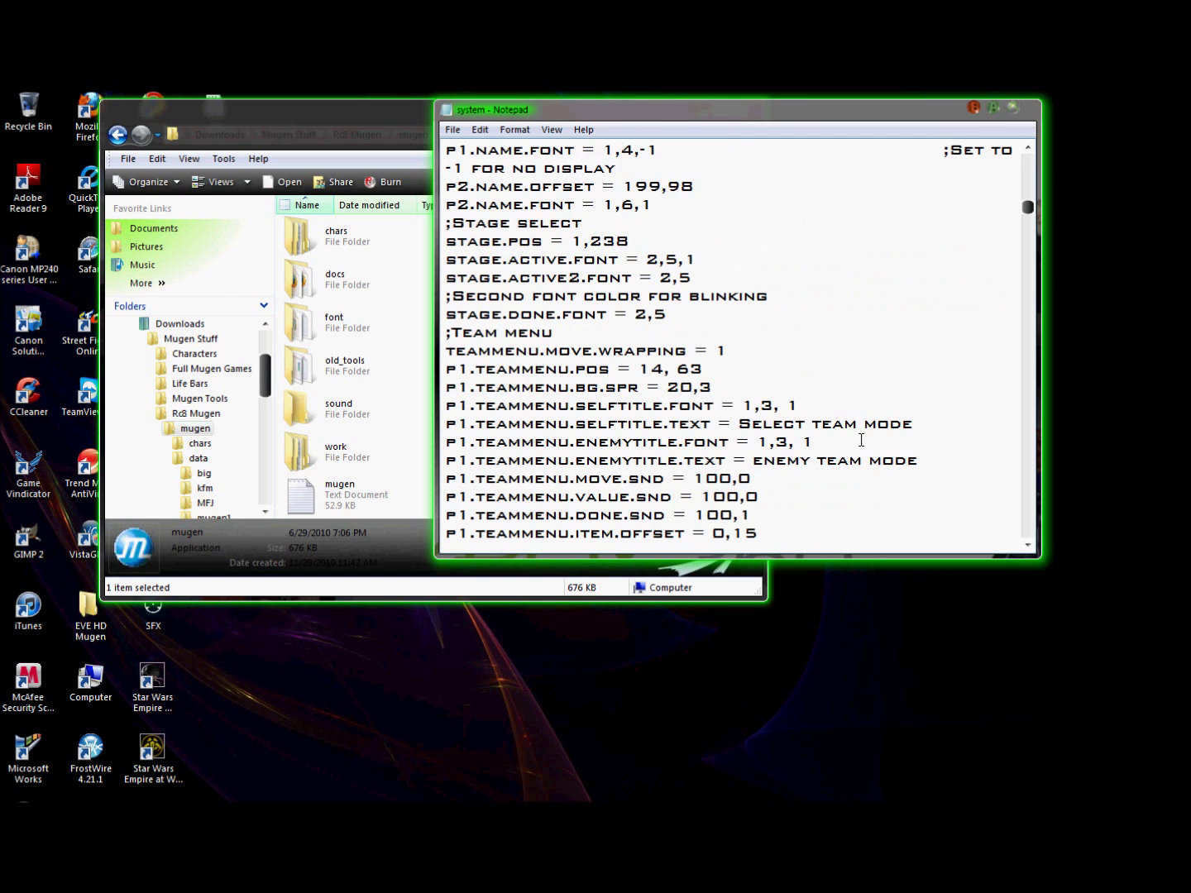
{"action": "scroll", "coordinate": [912, 441], "scroll_direction": "down", "scroll_amount": 1}
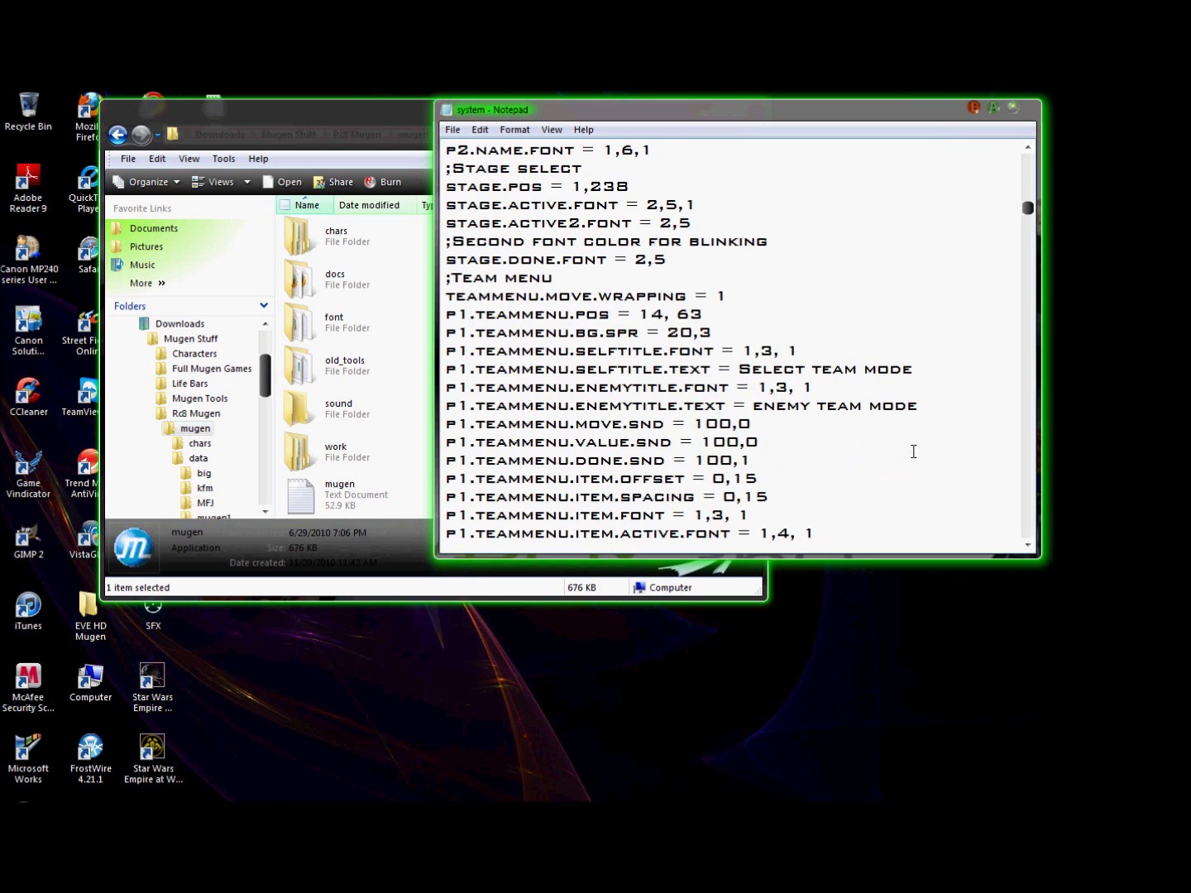
{"action": "scroll", "coordinate": [913, 452], "scroll_direction": "down", "scroll_amount": 1}
{"action": "scroll", "coordinate": [913, 450], "scroll_direction": "down", "scroll_amount": 1}
{"action": "scroll", "coordinate": [913, 450], "scroll_direction": "down", "scroll_amount": 3}
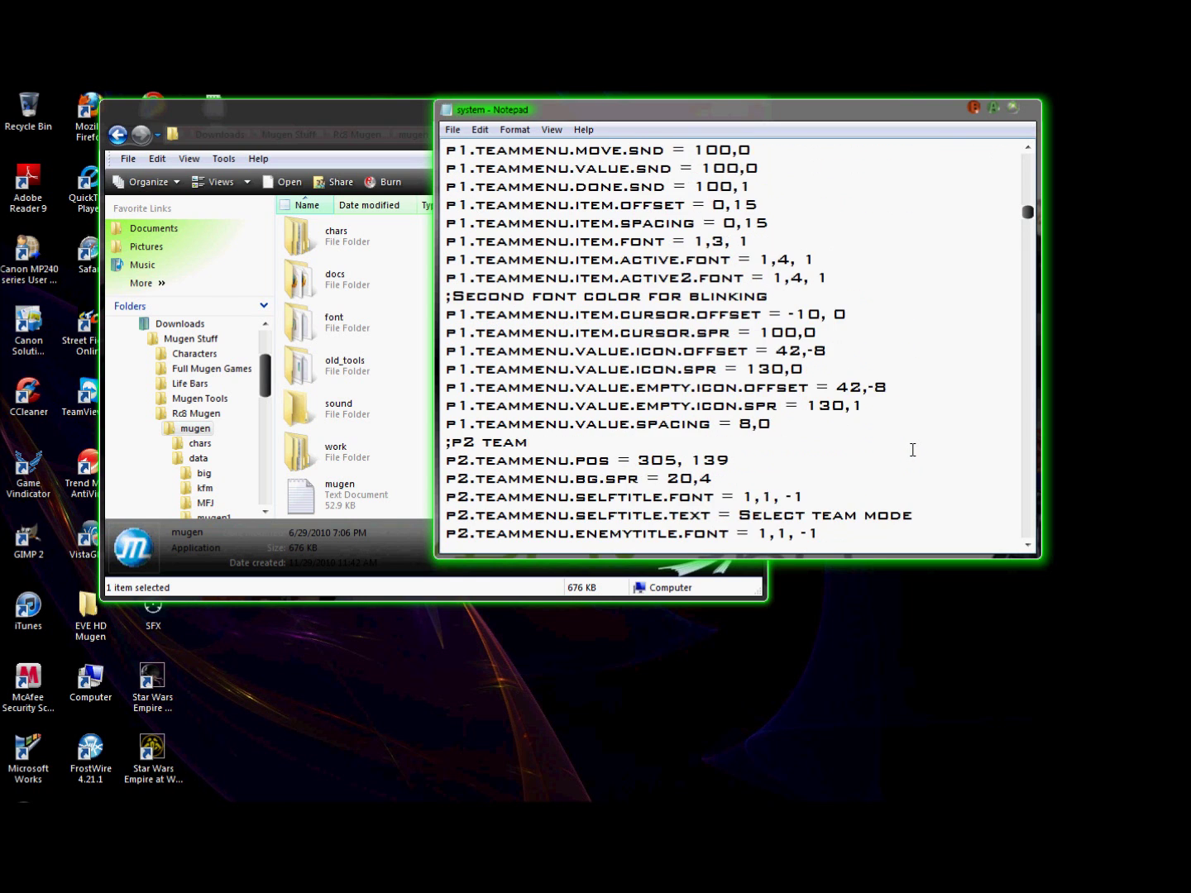
{"action": "scroll", "coordinate": [912, 447], "scroll_direction": "down", "scroll_amount": 4}
{"action": "scroll", "coordinate": [909, 444], "scroll_direction": "down", "scroll_amount": 6}
{"action": "scroll", "coordinate": [908, 444], "scroll_direction": "down", "scroll_amount": 7}
{"action": "scroll", "coordinate": [907, 442], "scroll_direction": "down", "scroll_amount": 7}
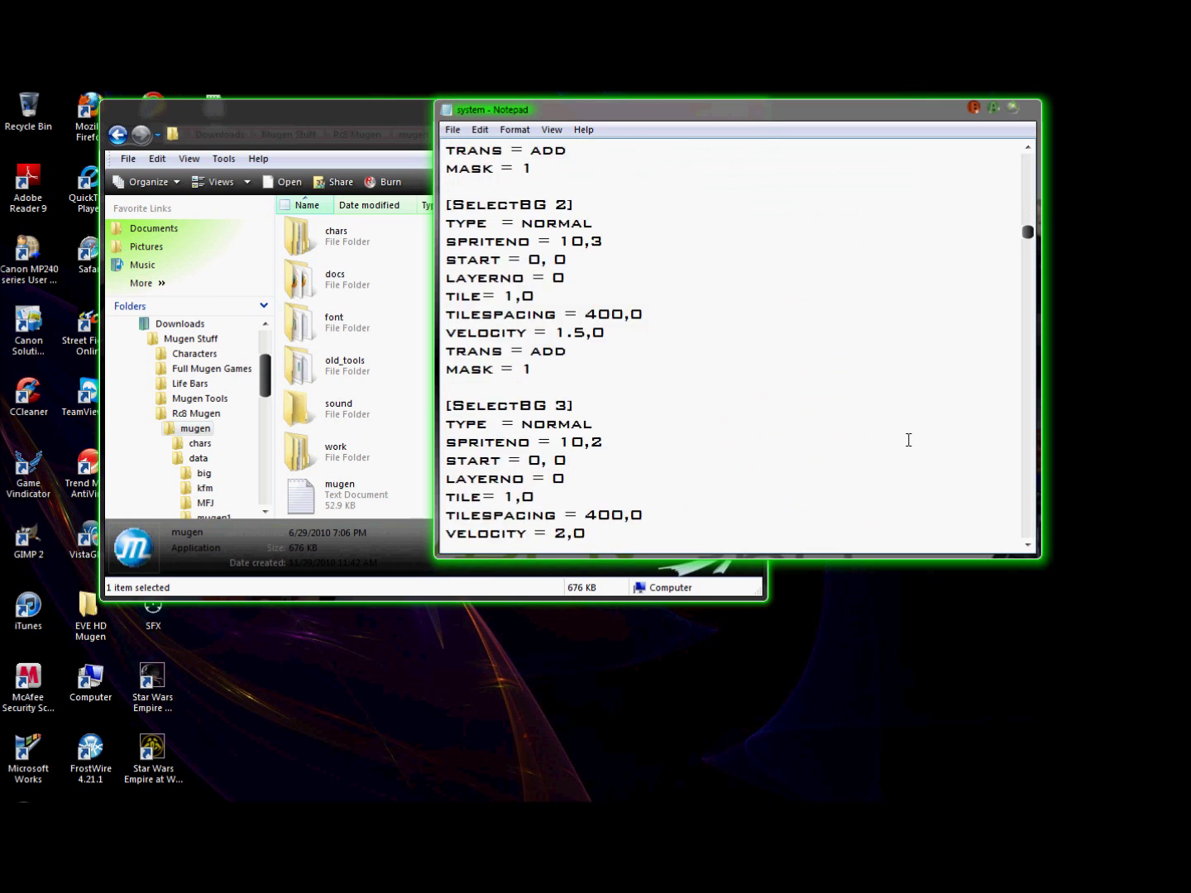
{"action": "scroll", "coordinate": [903, 433], "scroll_direction": "down", "scroll_amount": 15}
{"action": "scroll", "coordinate": [888, 435], "scroll_direction": "down", "scroll_amount": 10}
{"action": "scroll", "coordinate": [886, 434], "scroll_direction": "up", "scroll_amount": 2}
{"action": "scroll", "coordinate": [962, 413], "scroll_direction": "up", "scroll_amount": 1}
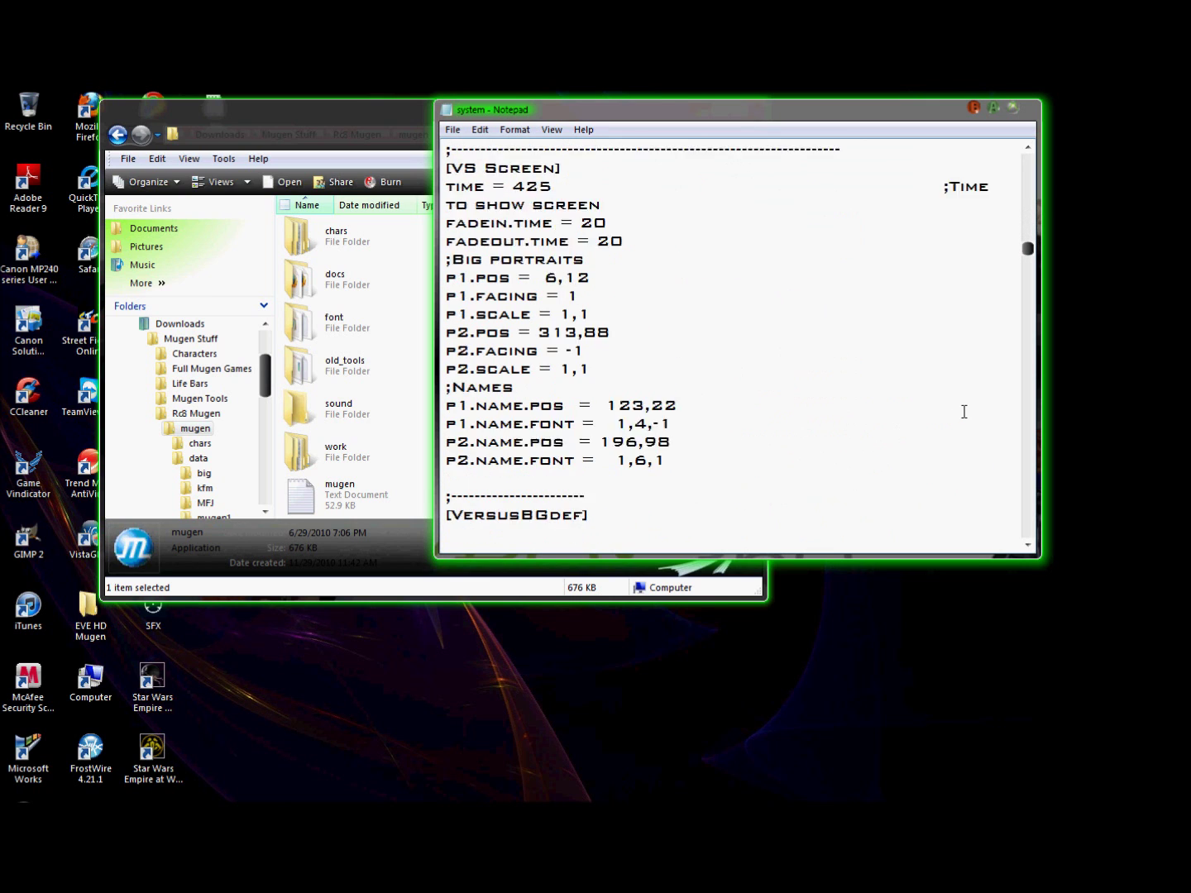
{"action": "scroll", "coordinate": [959, 310], "scroll_direction": "up", "scroll_amount": 1}
{"action": "scroll", "coordinate": [944, 410], "scroll_direction": "down", "scroll_amount": 6}
{"action": "scroll", "coordinate": [942, 413], "scroll_direction": "down", "scroll_amount": 7}
{"action": "scroll", "coordinate": [945, 409], "scroll_direction": "down", "scroll_amount": 7}
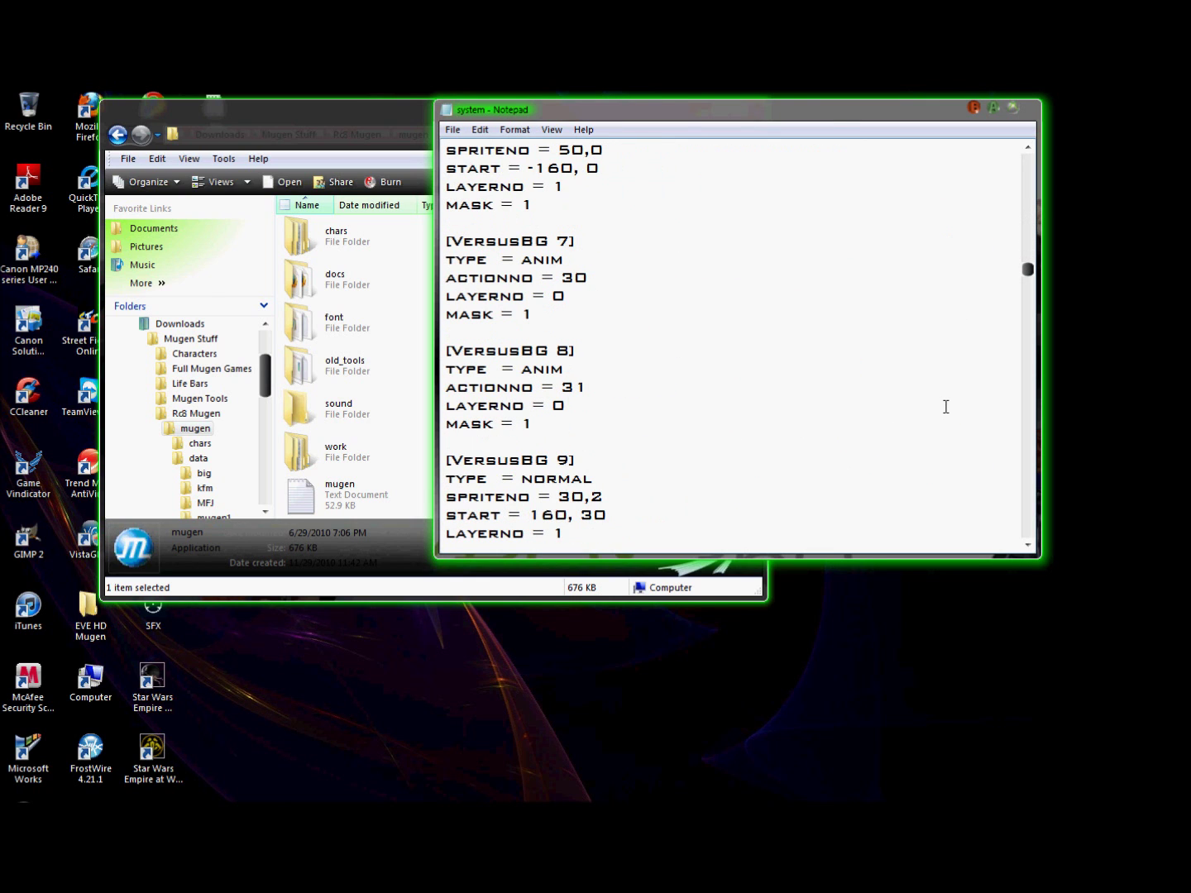
{"action": "left_click_drag", "start_coordinate": [1024, 282], "coordinate": [1029, 517]}
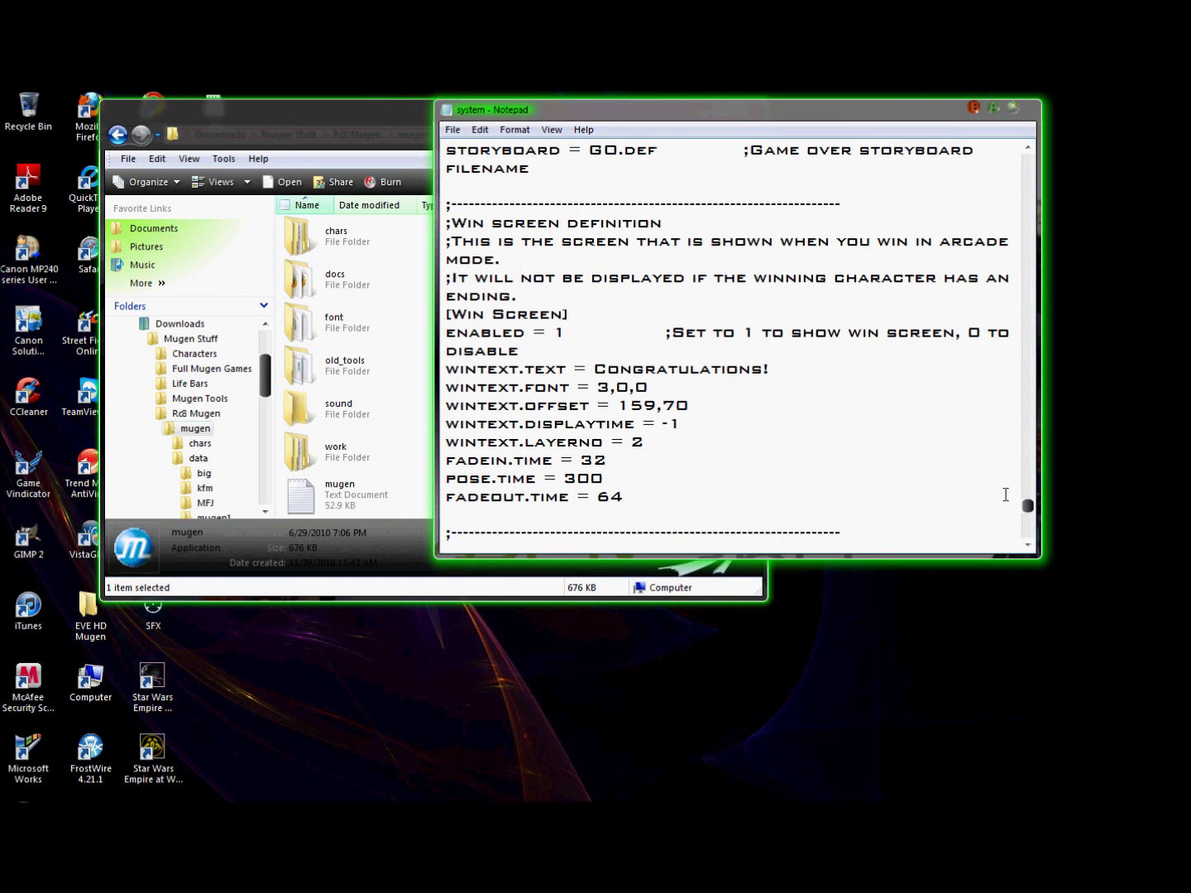
{"action": "scroll", "coordinate": [844, 428], "scroll_direction": "down", "scroll_amount": 2}
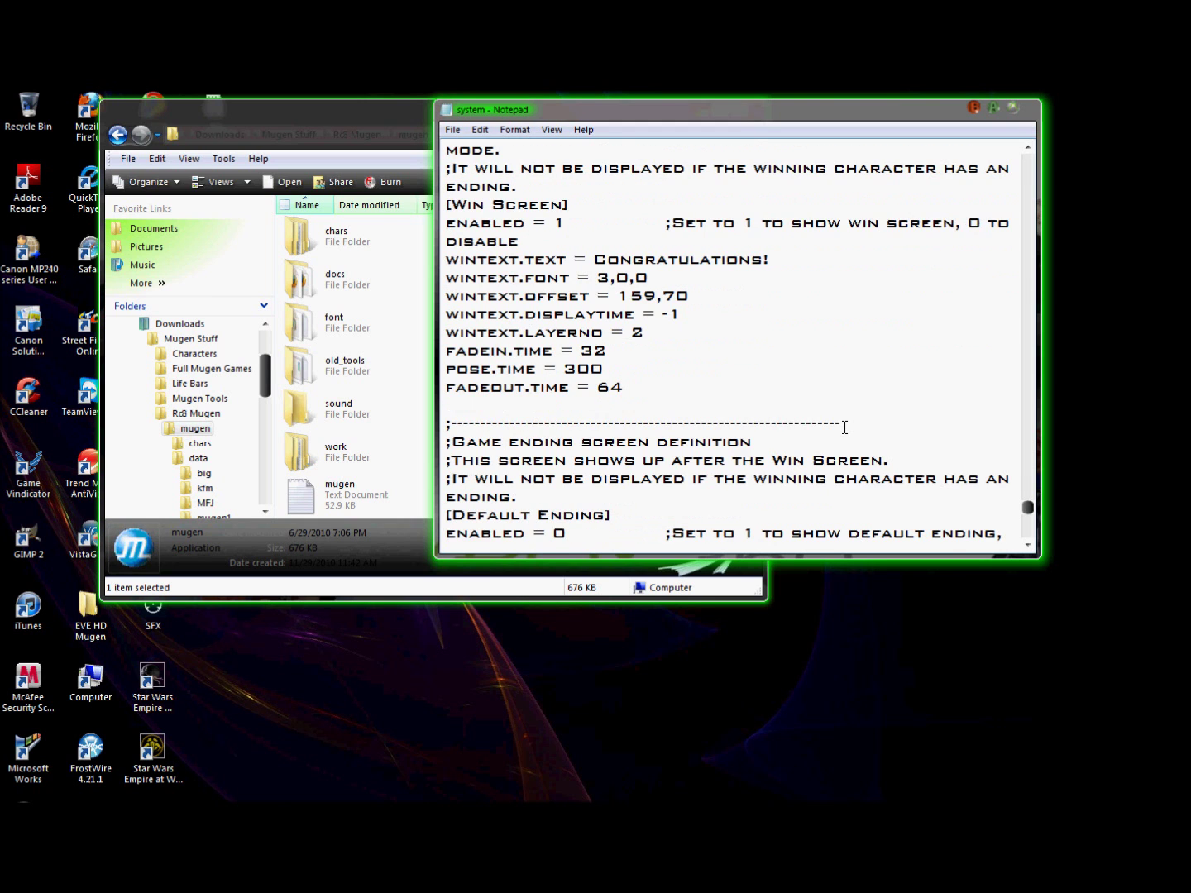
{"action": "scroll", "coordinate": [847, 423], "scroll_direction": "up", "scroll_amount": 1}
{"action": "scroll", "coordinate": [847, 423], "scroll_direction": "down", "scroll_amount": 4}
{"action": "scroll", "coordinate": [848, 423], "scroll_direction": "down", "scroll_amount": 1}
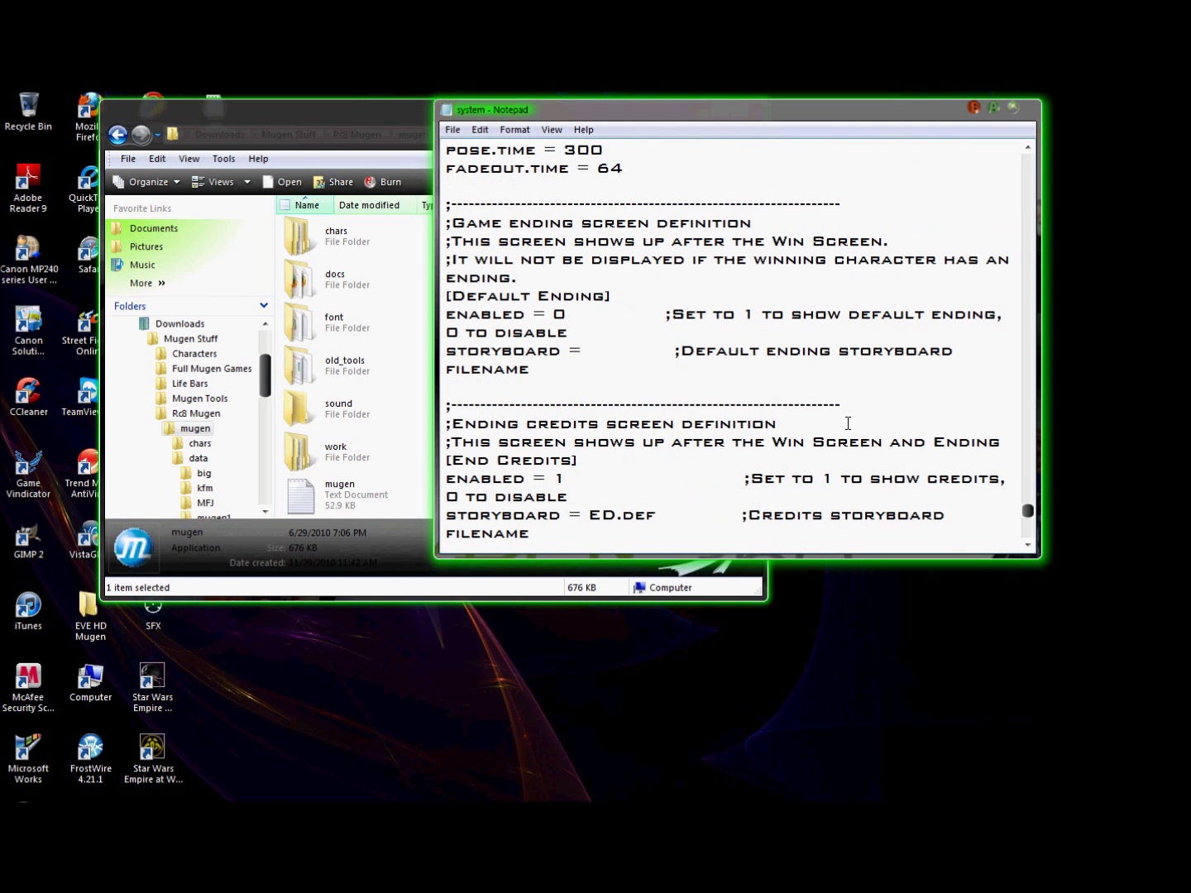
{"action": "scroll", "coordinate": [847, 423], "scroll_direction": "down", "scroll_amount": 4}
{"action": "scroll", "coordinate": [848, 417], "scroll_direction": "down", "scroll_amount": 3}
{"action": "scroll", "coordinate": [848, 418], "scroll_direction": "down", "scroll_amount": 3}
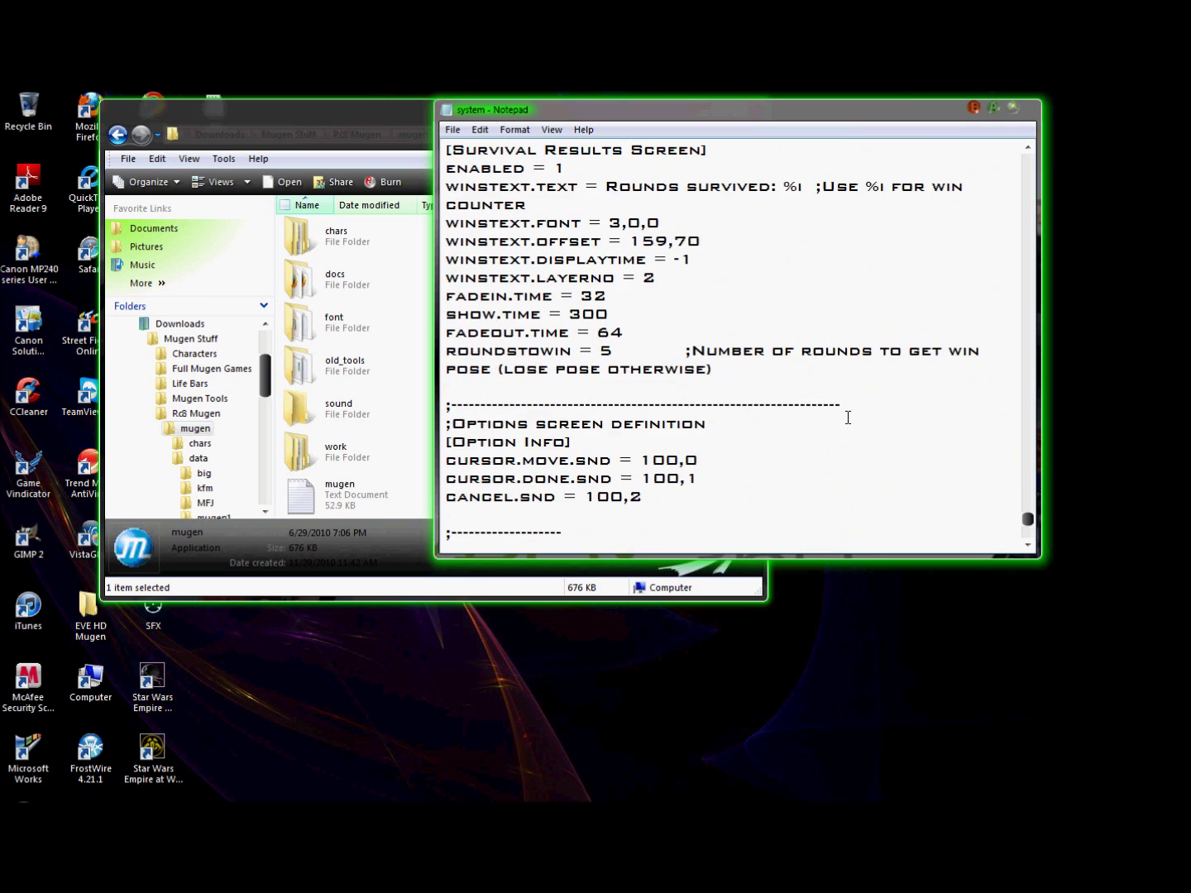
{"action": "scroll", "coordinate": [847, 418], "scroll_direction": "down", "scroll_amount": 6}
{"action": "scroll", "coordinate": [847, 417], "scroll_direction": "down", "scroll_amount": 7}
{"action": "scroll", "coordinate": [847, 417], "scroll_direction": "down", "scroll_amount": 1}
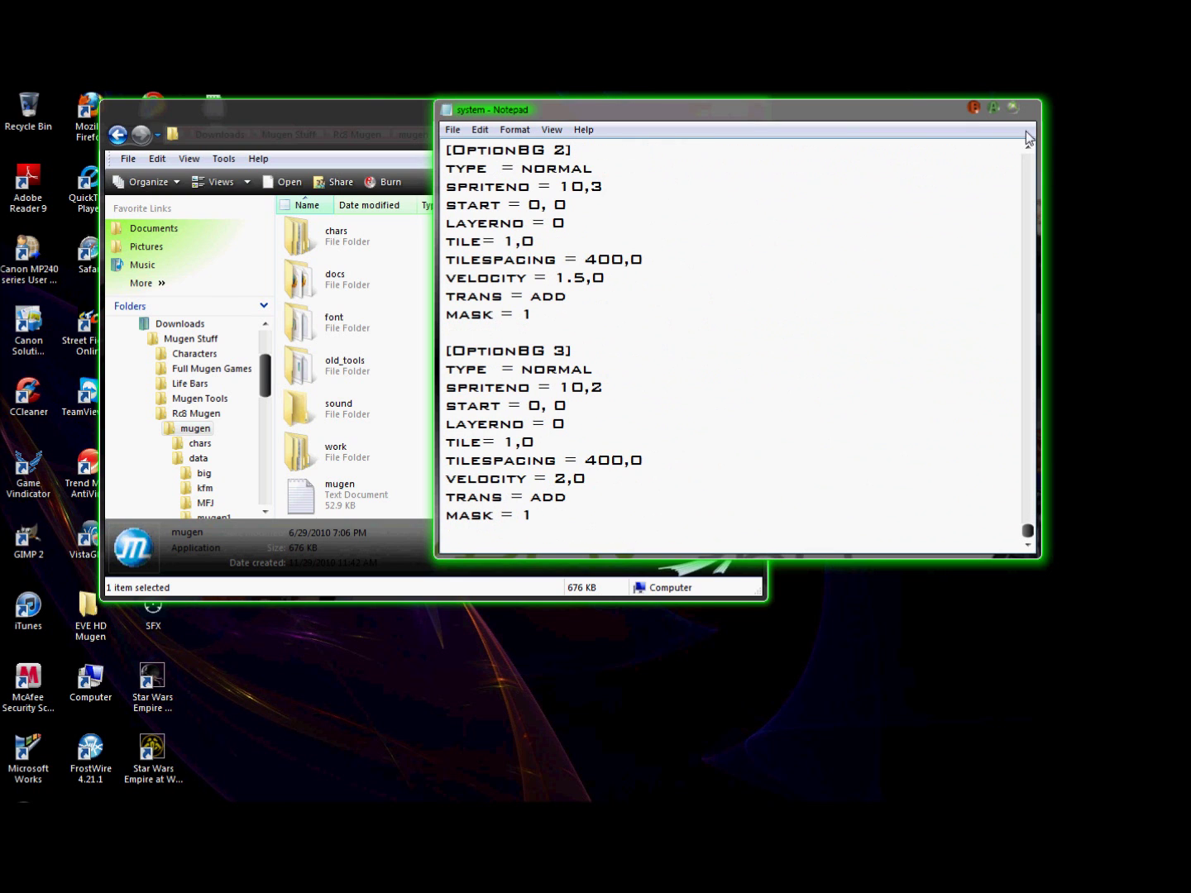
Step: Close Notepad, look inside data's mugen1 and MFJ folders, then launch mugen.exe
{"action": "left_click", "coordinate": [1012, 108]}
{"action": "double_click", "coordinate": [517, 237]}
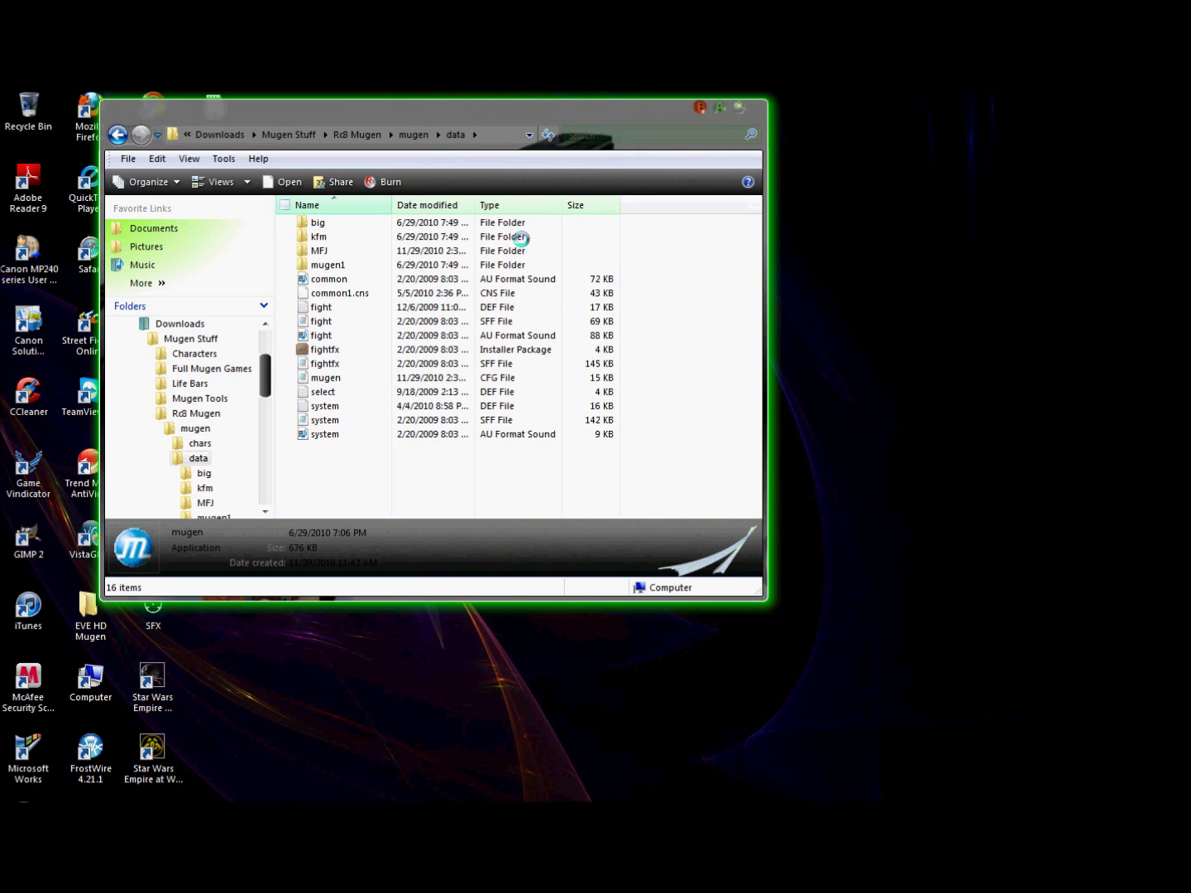
{"action": "double_click", "coordinate": [340, 270]}
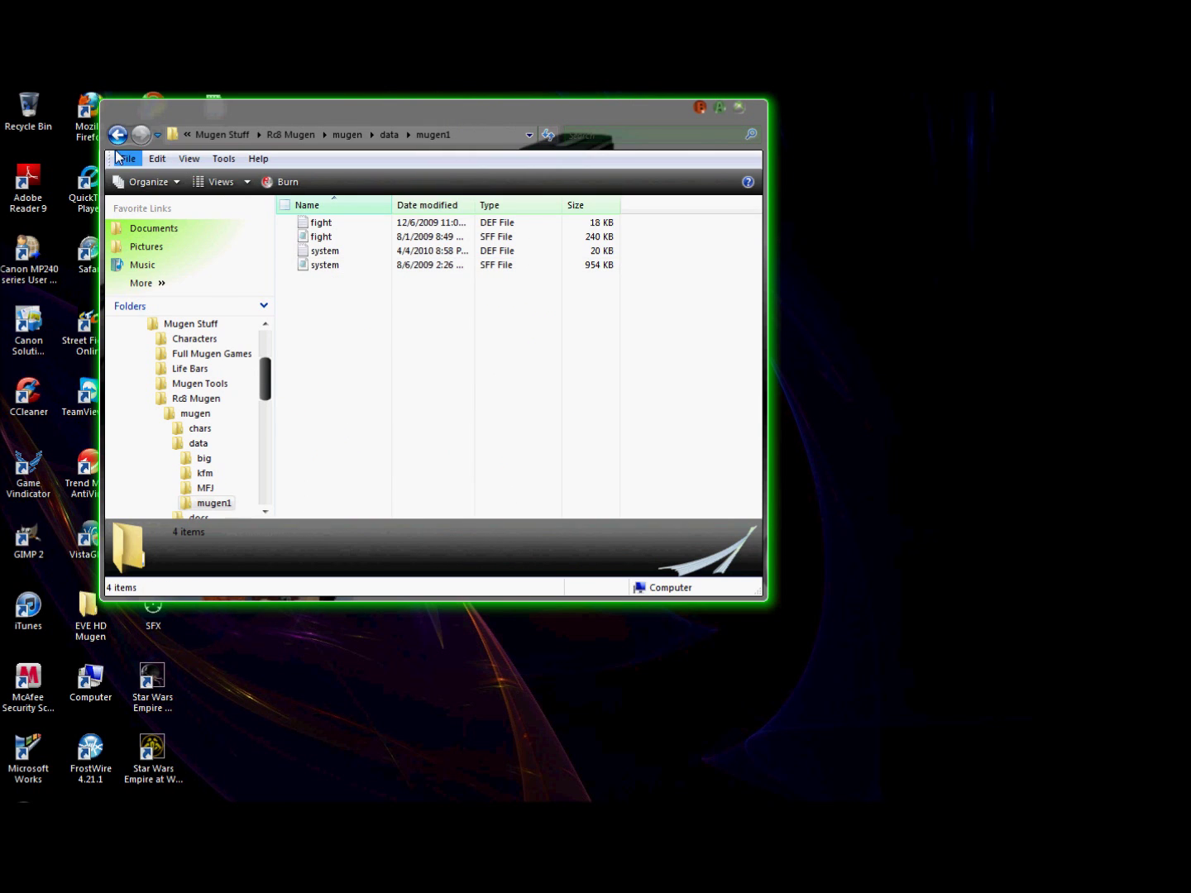
{"action": "key", "text": "BackSpace"}
{"action": "double_click", "coordinate": [359, 251]}
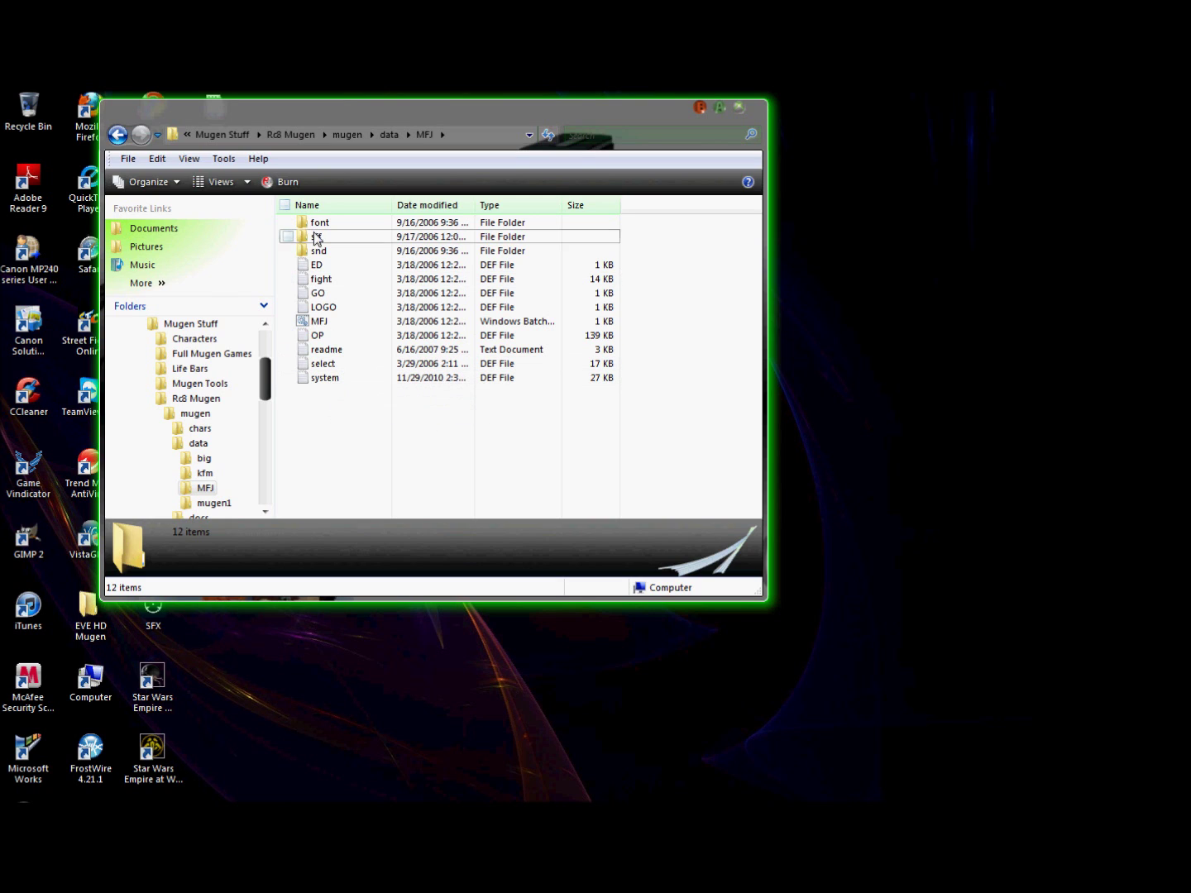
{"action": "left_click", "coordinate": [348, 137]}
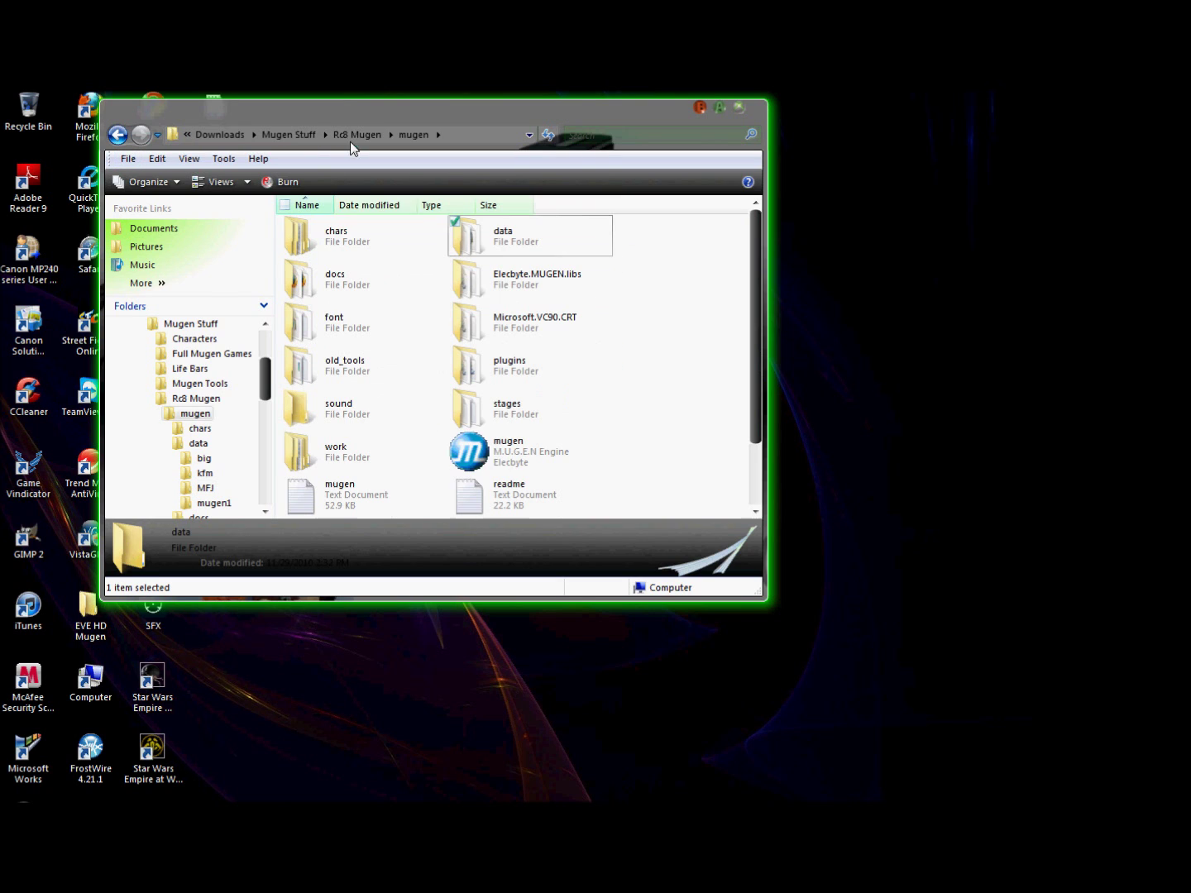
{"action": "double_click", "coordinate": [496, 453]}
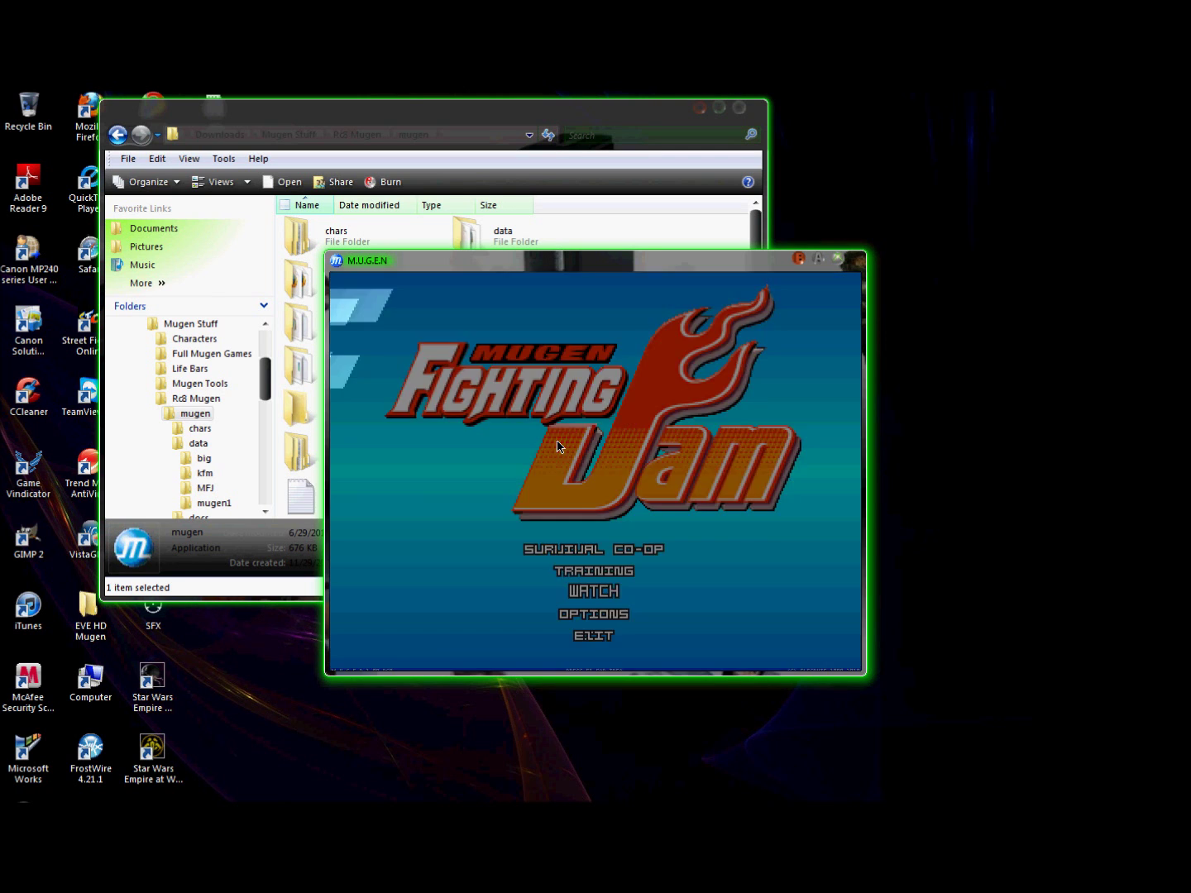
{"action": "key", "text": "Return"}
{"action": "key", "text": "Return"}
{"action": "key", "text": "Return"}
{"action": "key", "text": "Return"}
{"action": "key", "text": "Return"}
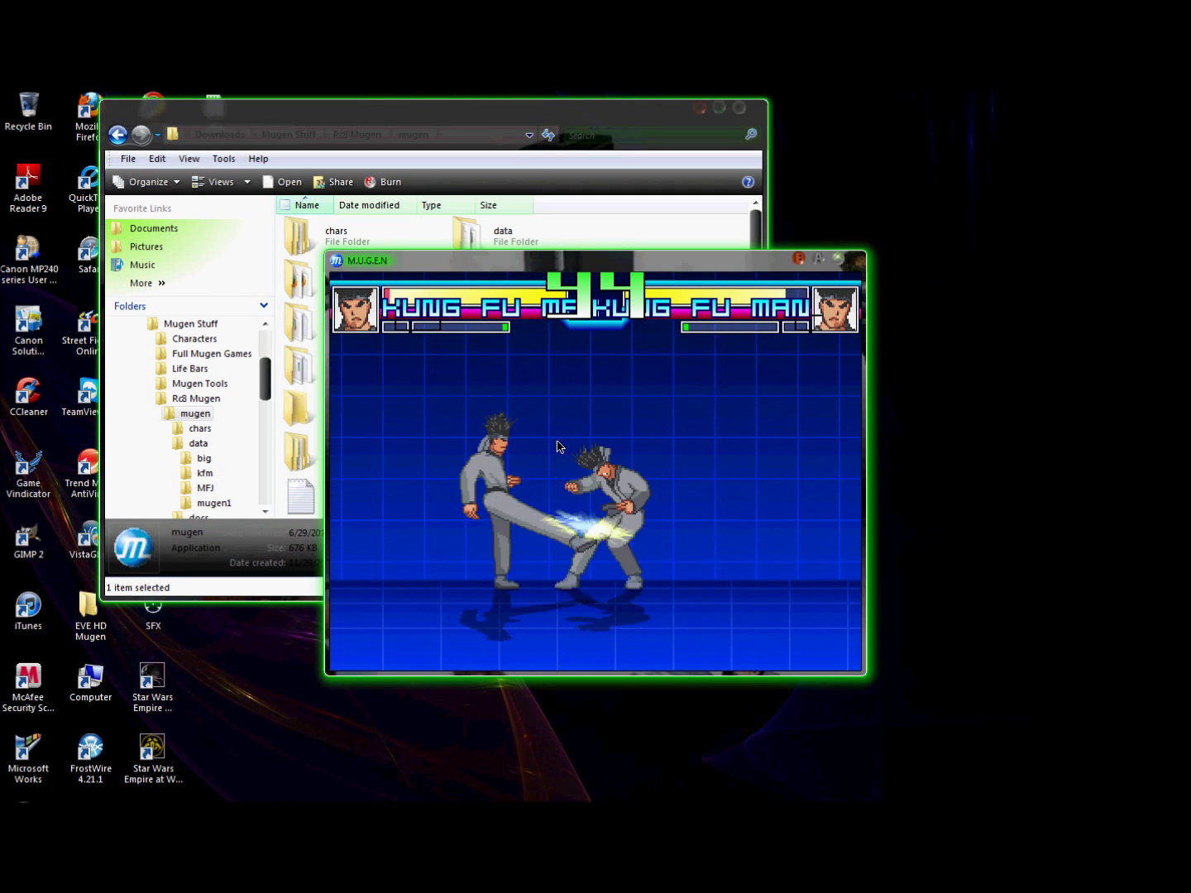
Step: Watch a Kung Fu Man match with the new lifebars, quit MUGEN and close the mugen folder
{"action": "key", "text": "Escape"}
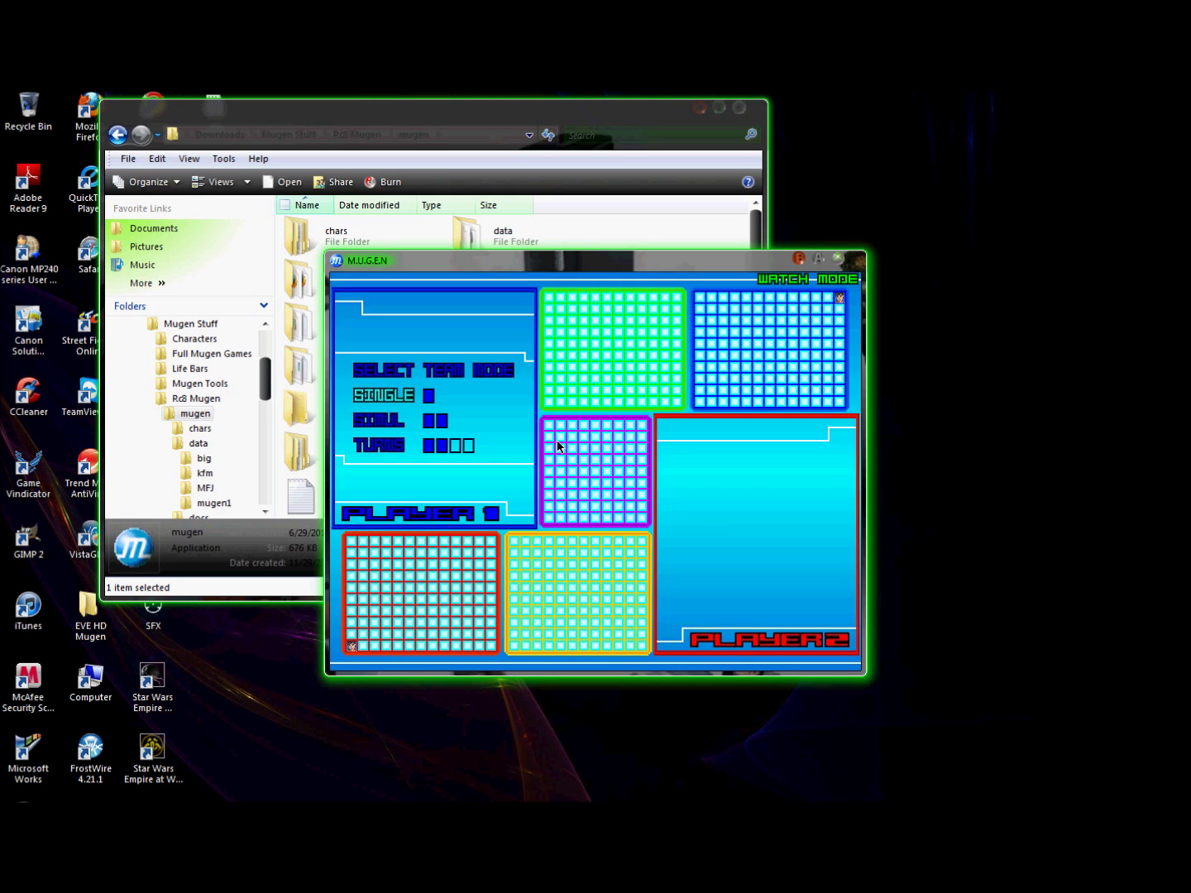
{"action": "key", "text": "Escape"}
{"action": "key", "text": "Escape"}
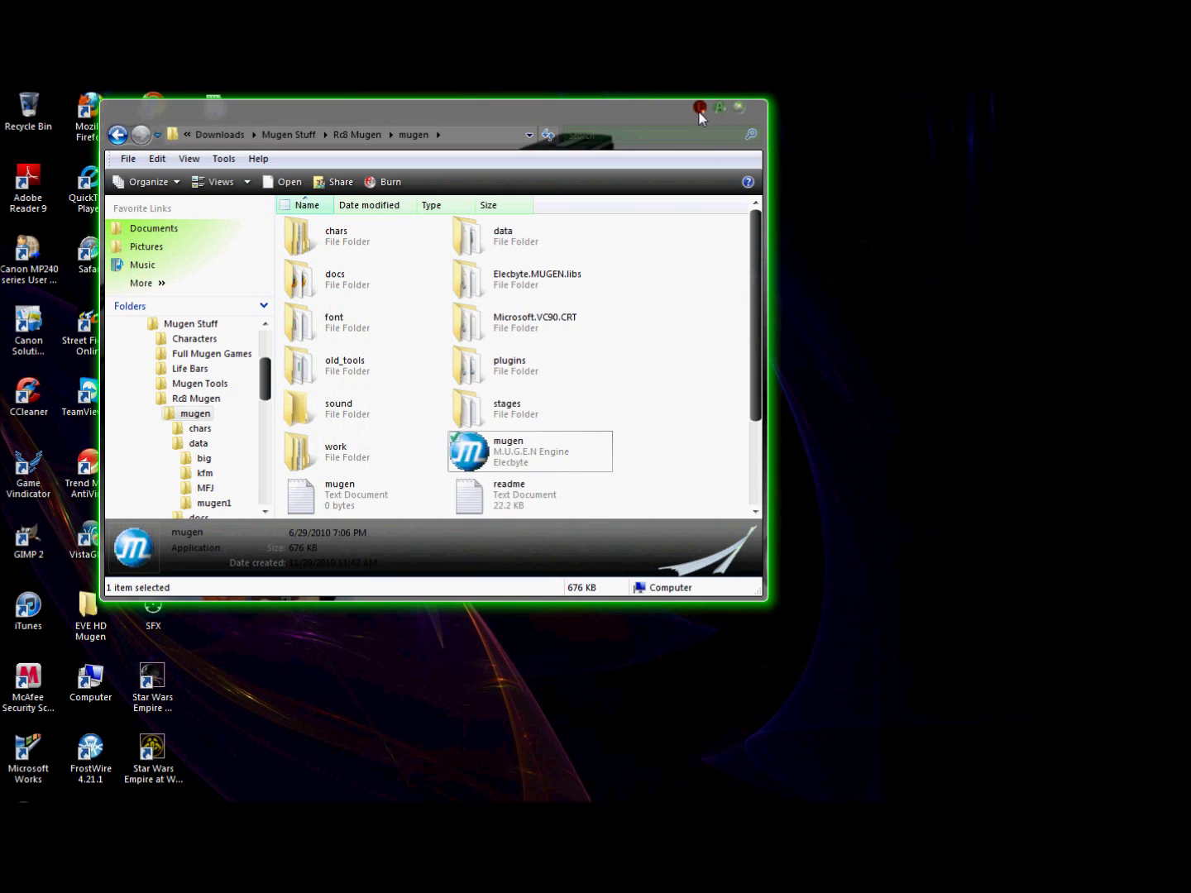
{"action": "left_click", "coordinate": [701, 110]}
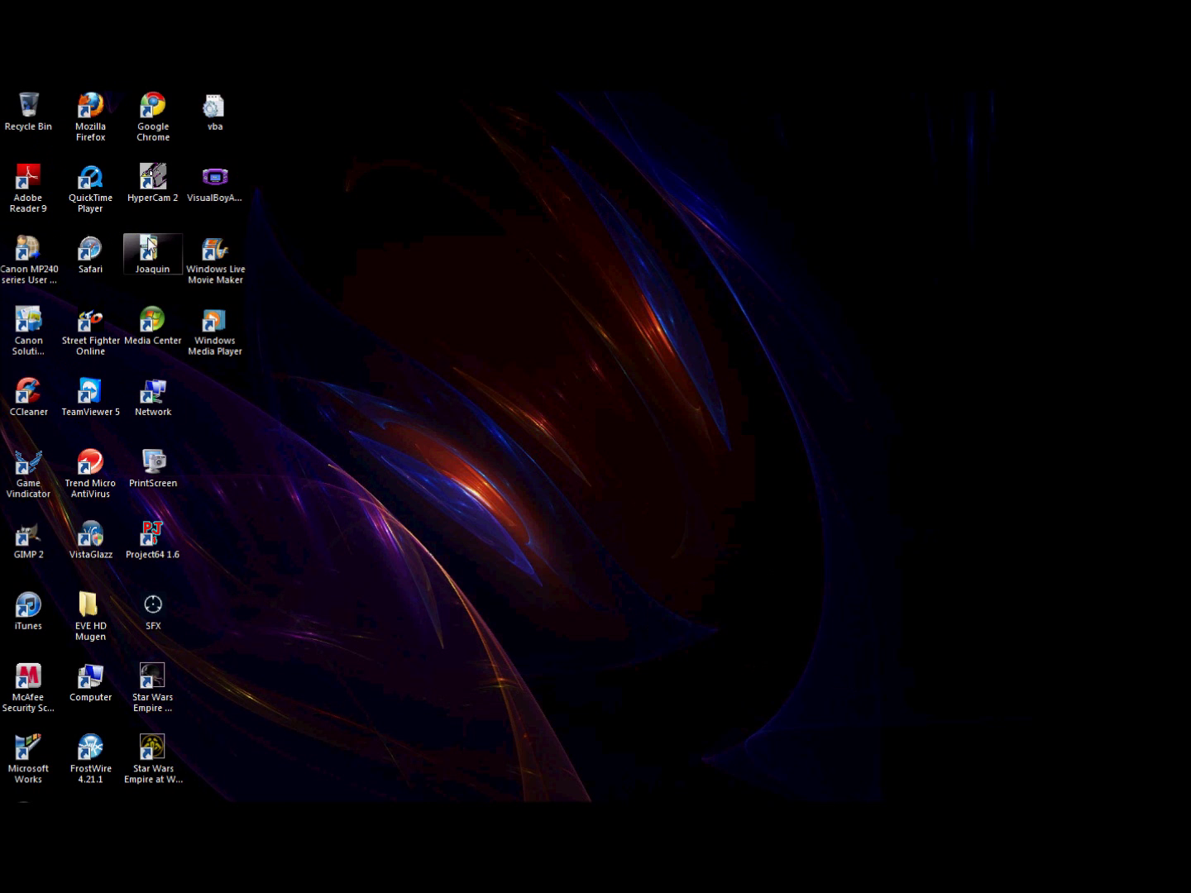
{"action": "double_click", "coordinate": [161, 256]}
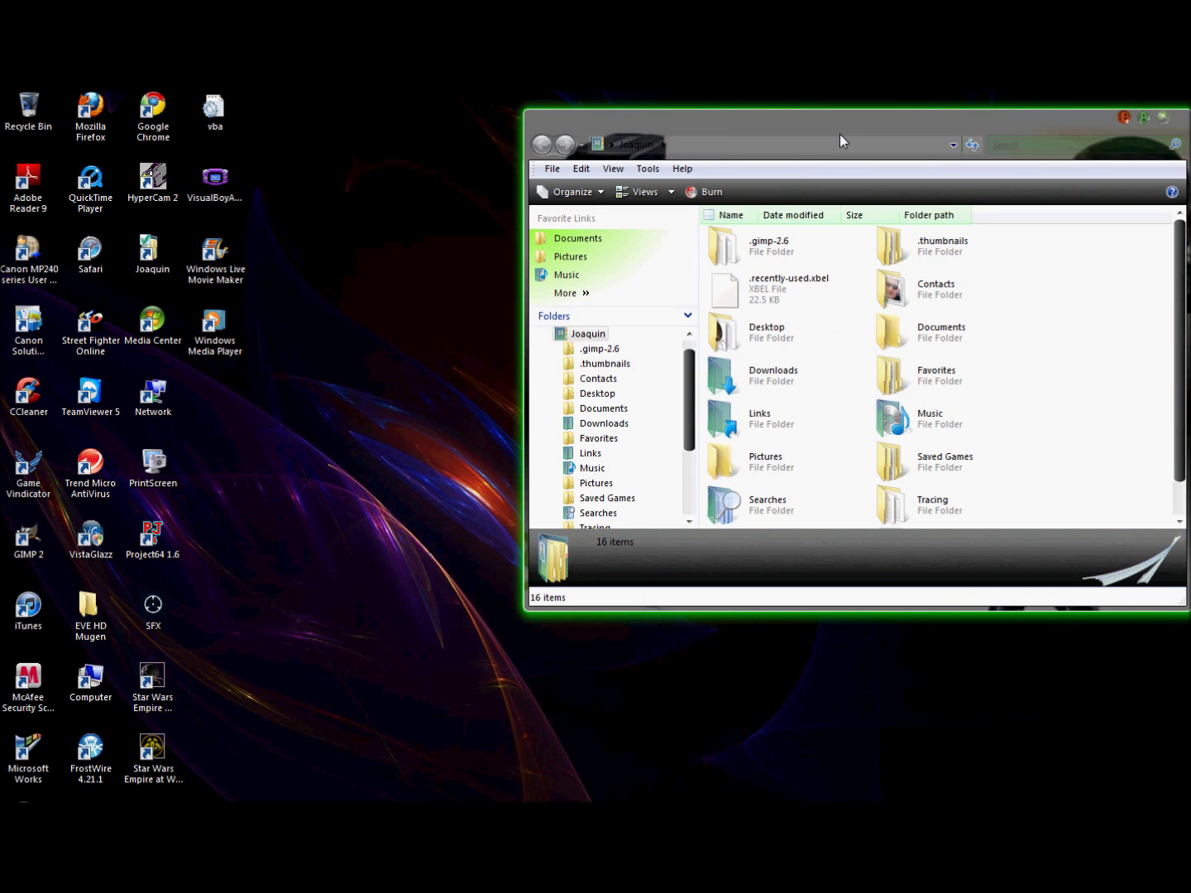
Step: Browse Saved Games > Mugen Games > Mugen Fighting Jam and choose the mugen application
{"action": "left_click_drag", "start_coordinate": [841, 139], "coordinate": [607, 127]}
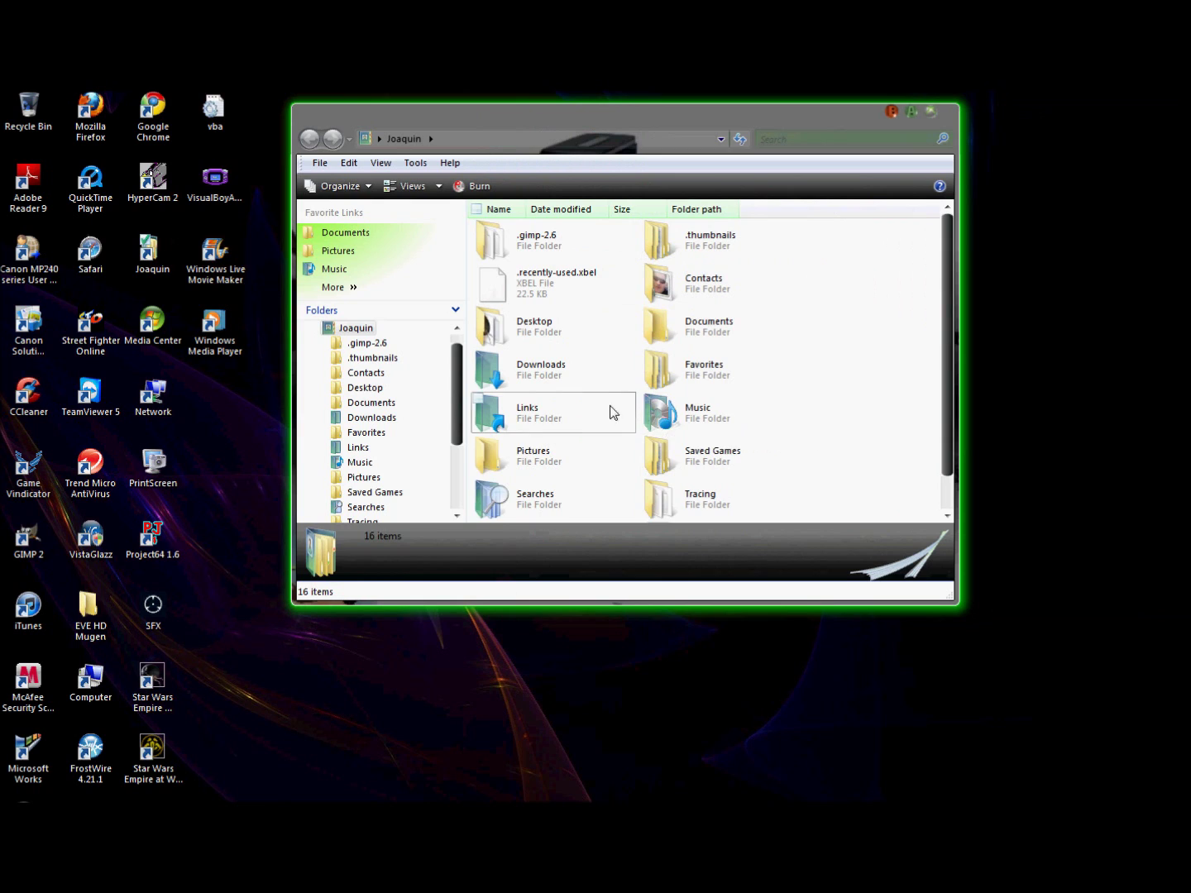
{"action": "scroll", "coordinate": [601, 412], "scroll_direction": "down", "scroll_amount": 1}
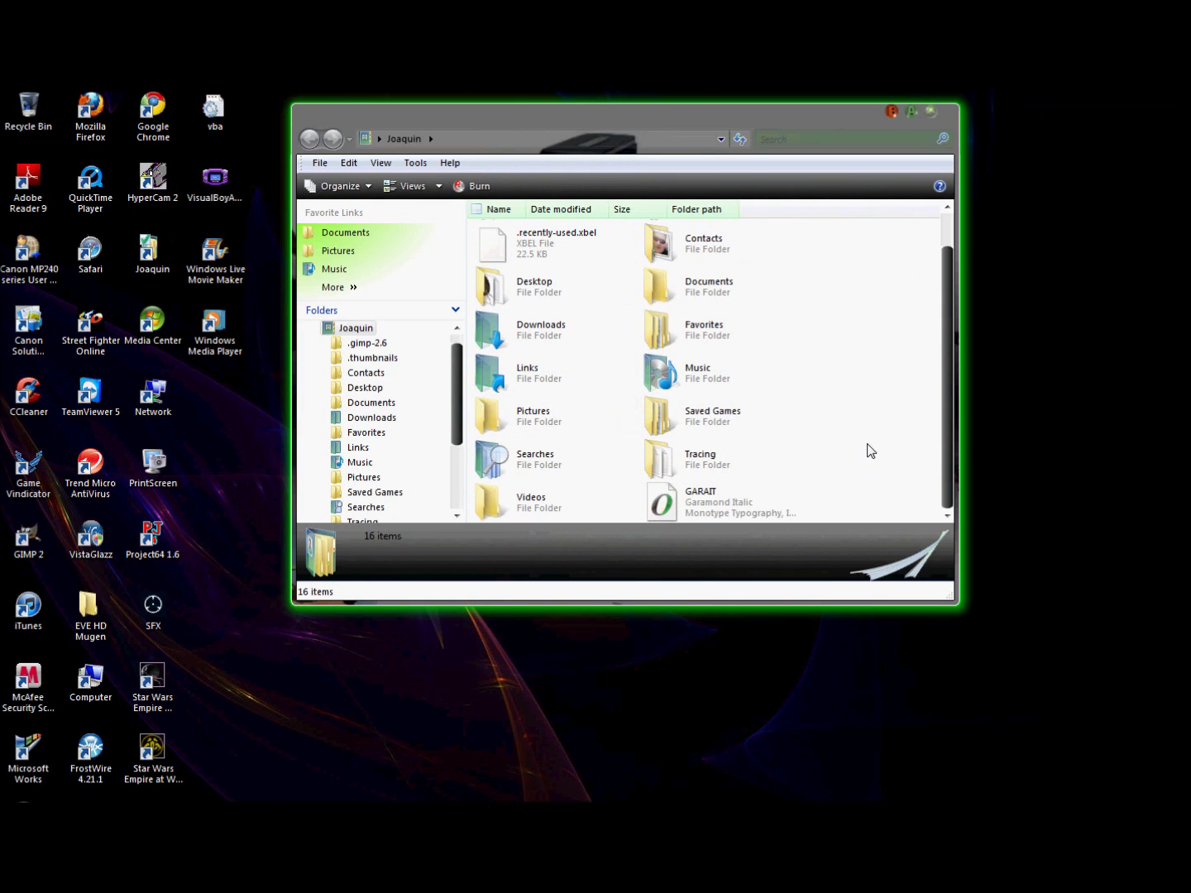
{"action": "double_click", "coordinate": [704, 423]}
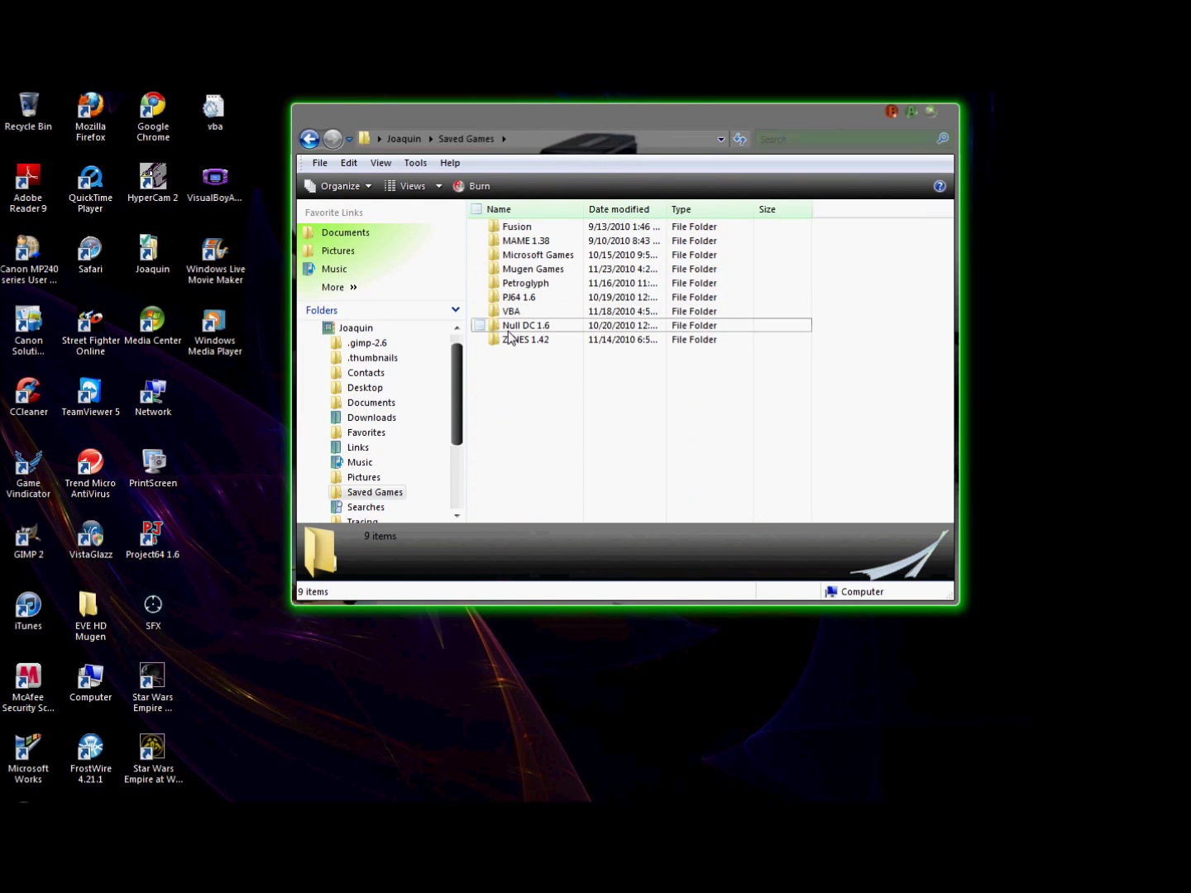
{"action": "double_click", "coordinate": [520, 271]}
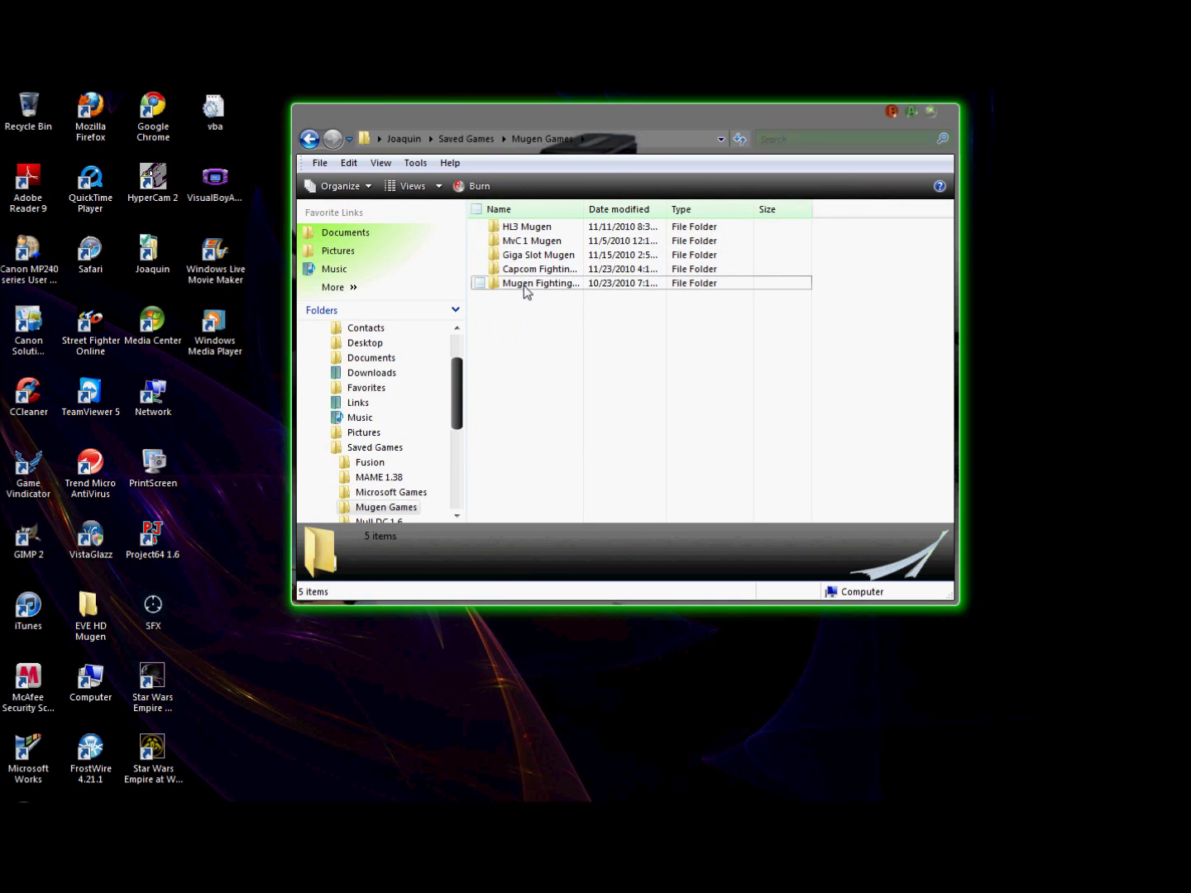
{"action": "double_click", "coordinate": [526, 284]}
{"action": "left_click", "coordinate": [724, 461]}
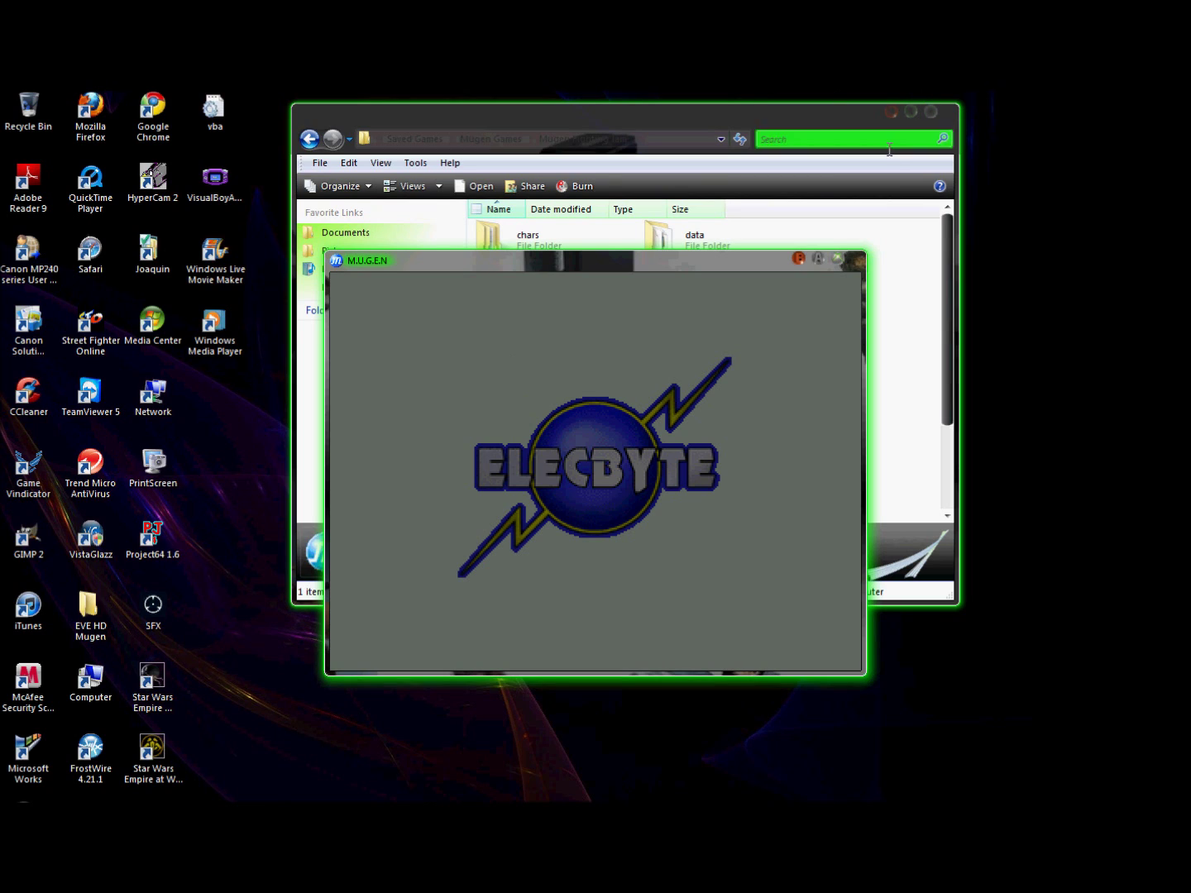
Step: Close the folder window behind the game and start Watch mode from the Fighting Jam title menu
{"action": "left_click", "coordinate": [892, 112]}
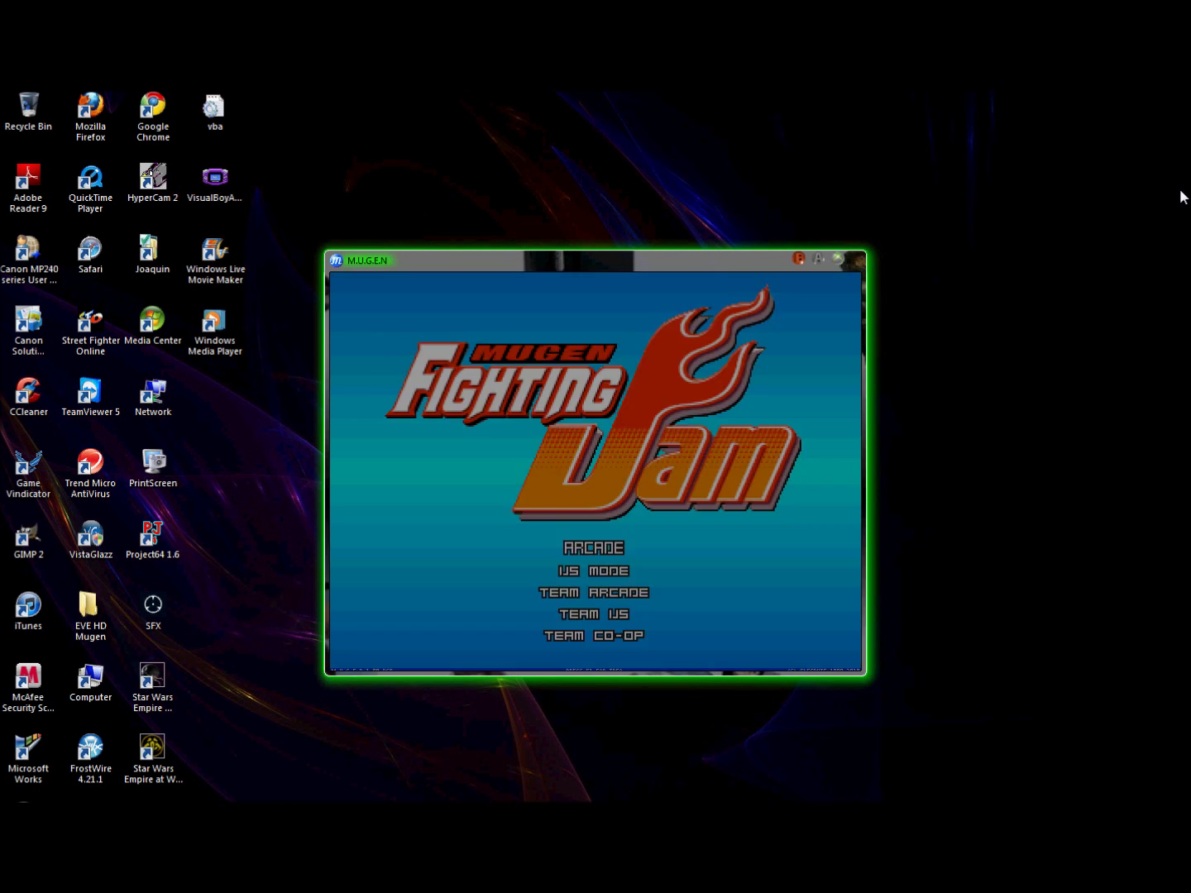
{"action": "key", "text": "Down"}
{"action": "key", "text": "Down"}
{"action": "key", "text": "Down"}
{"action": "key", "text": "Down"}
{"action": "key", "text": "Down"}
{"action": "key", "text": "Down"}
{"action": "key", "text": "Return"}
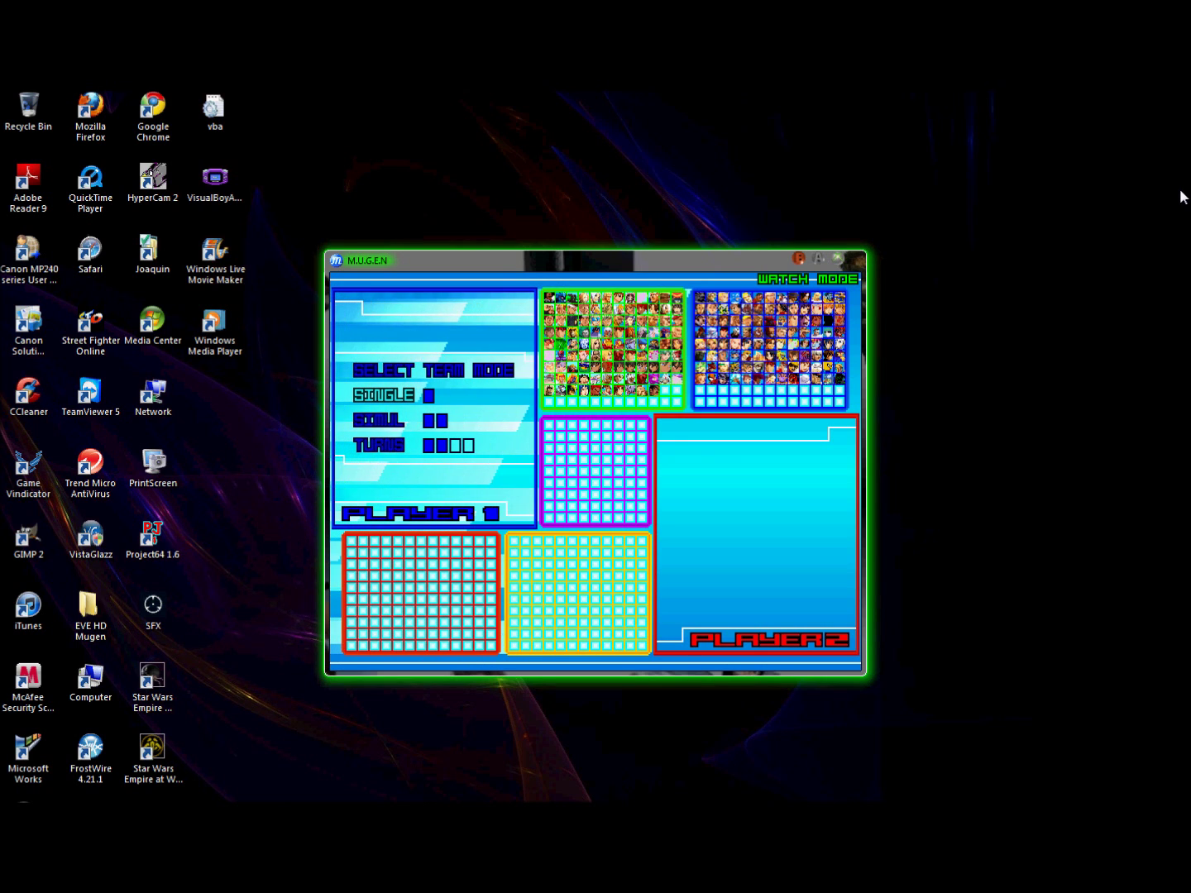
Step: Pick single-fighter mode and fighters for both players, watch the Zero vs Dudley match, then leave with Esc
{"action": "key", "text": "Return"}
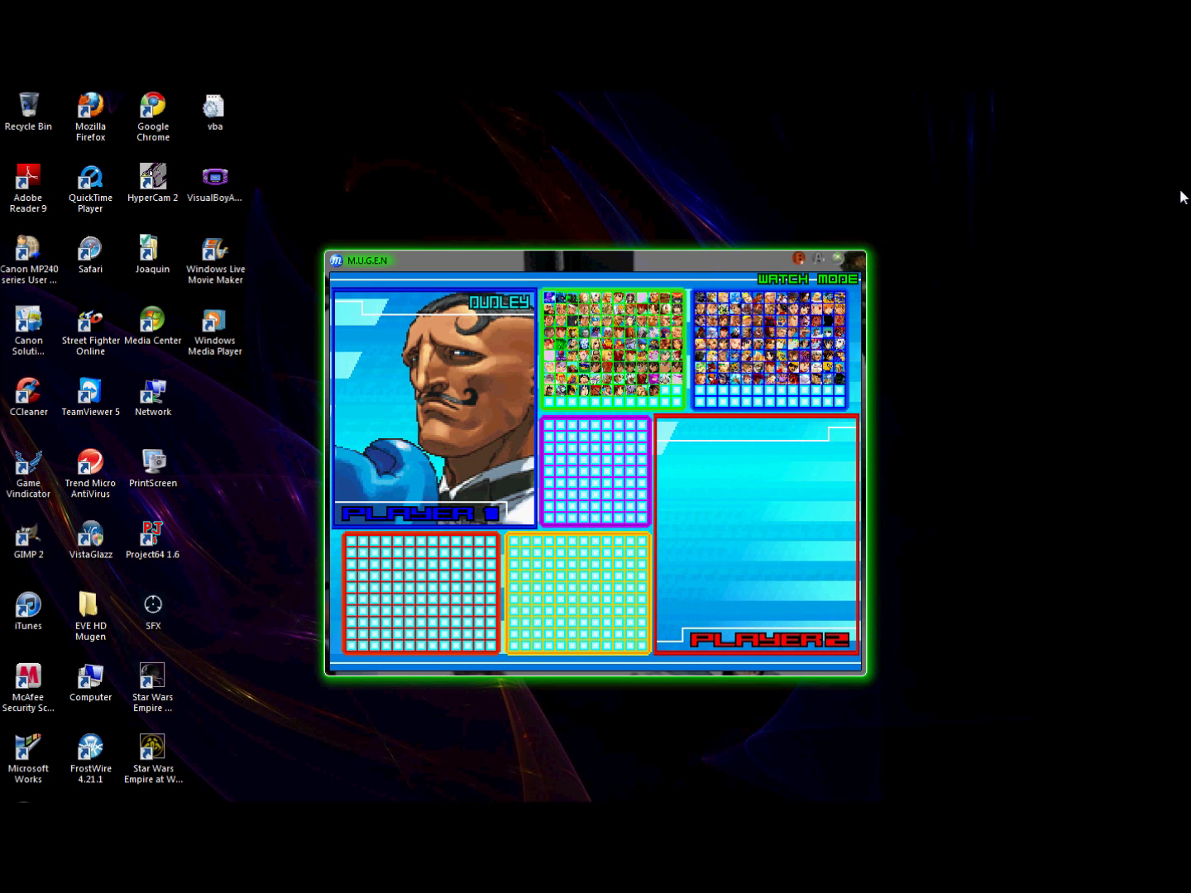
{"action": "key", "text": "Right"}
{"action": "key", "text": "Right"}
{"action": "key", "text": "Right"}
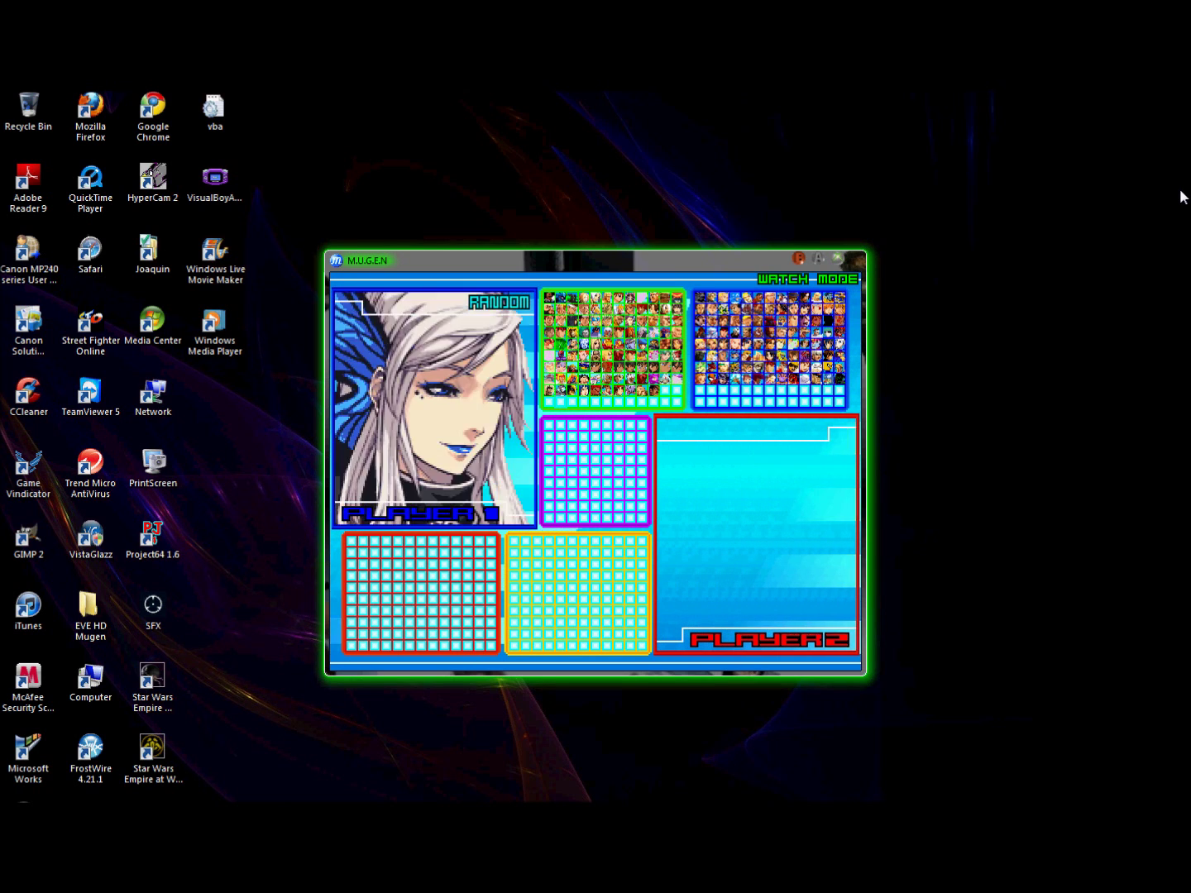
{"action": "key", "text": "Return"}
{"action": "key", "text": "Return"}
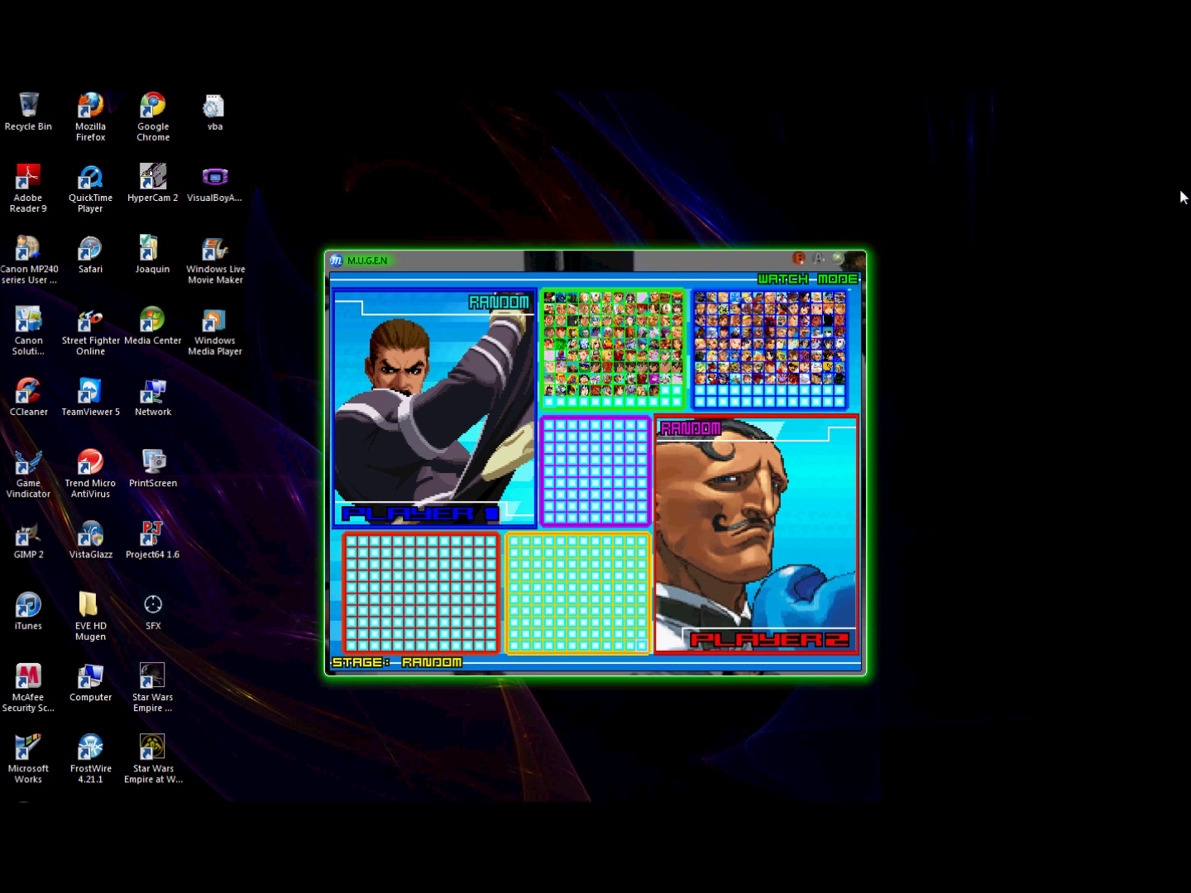
{"action": "key", "text": "Return"}
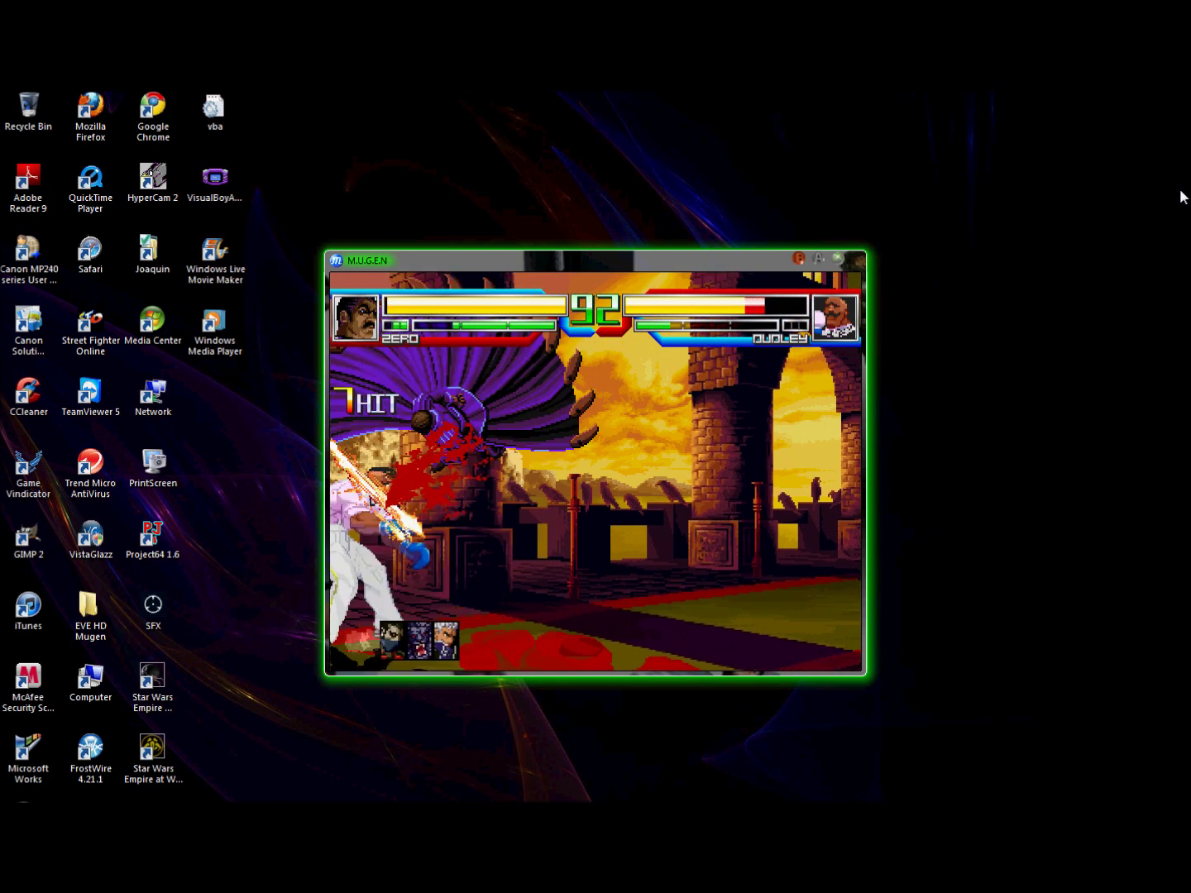
{"action": "key", "text": "Escape"}
{"action": "key", "text": "Escape"}
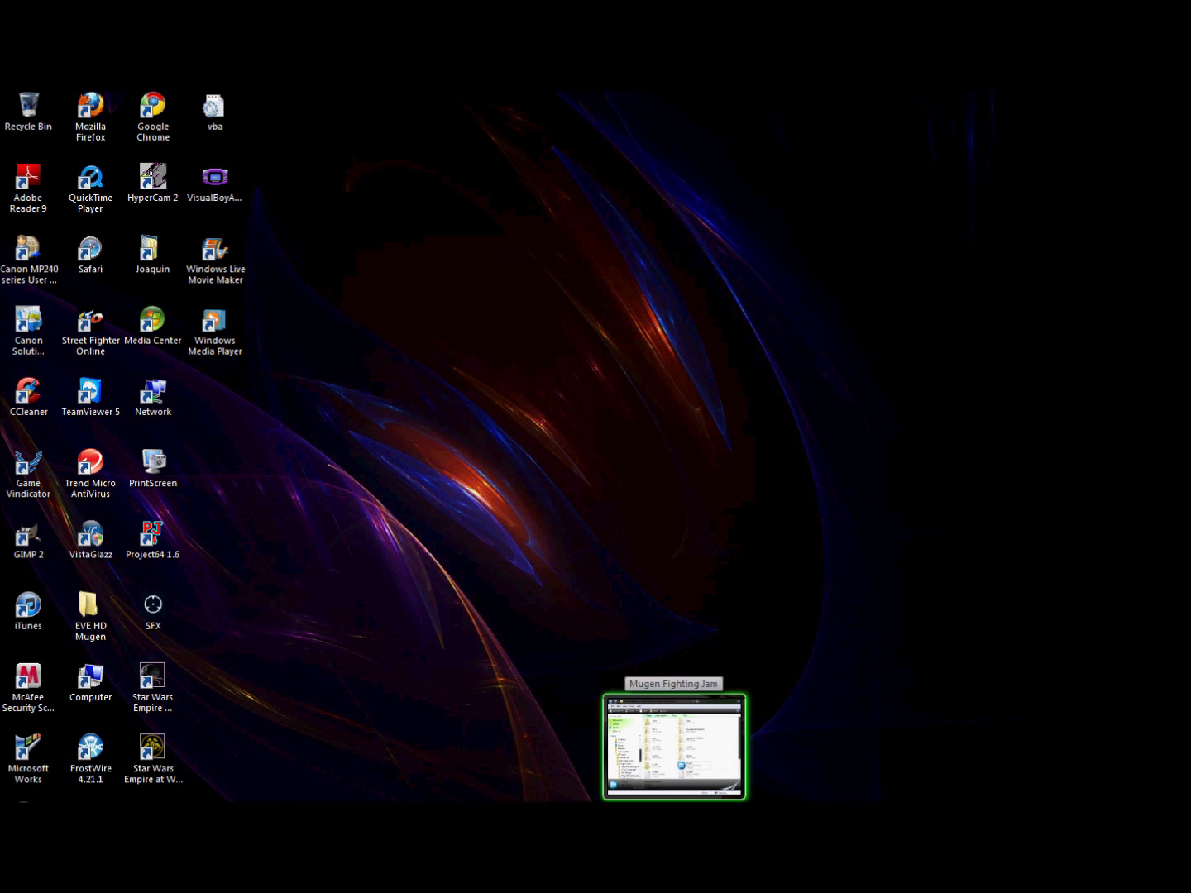
Step: Restore the Mugen Fighting Jam folder window from the taskbar and close it
{"action": "left_click", "coordinate": [674, 746]}
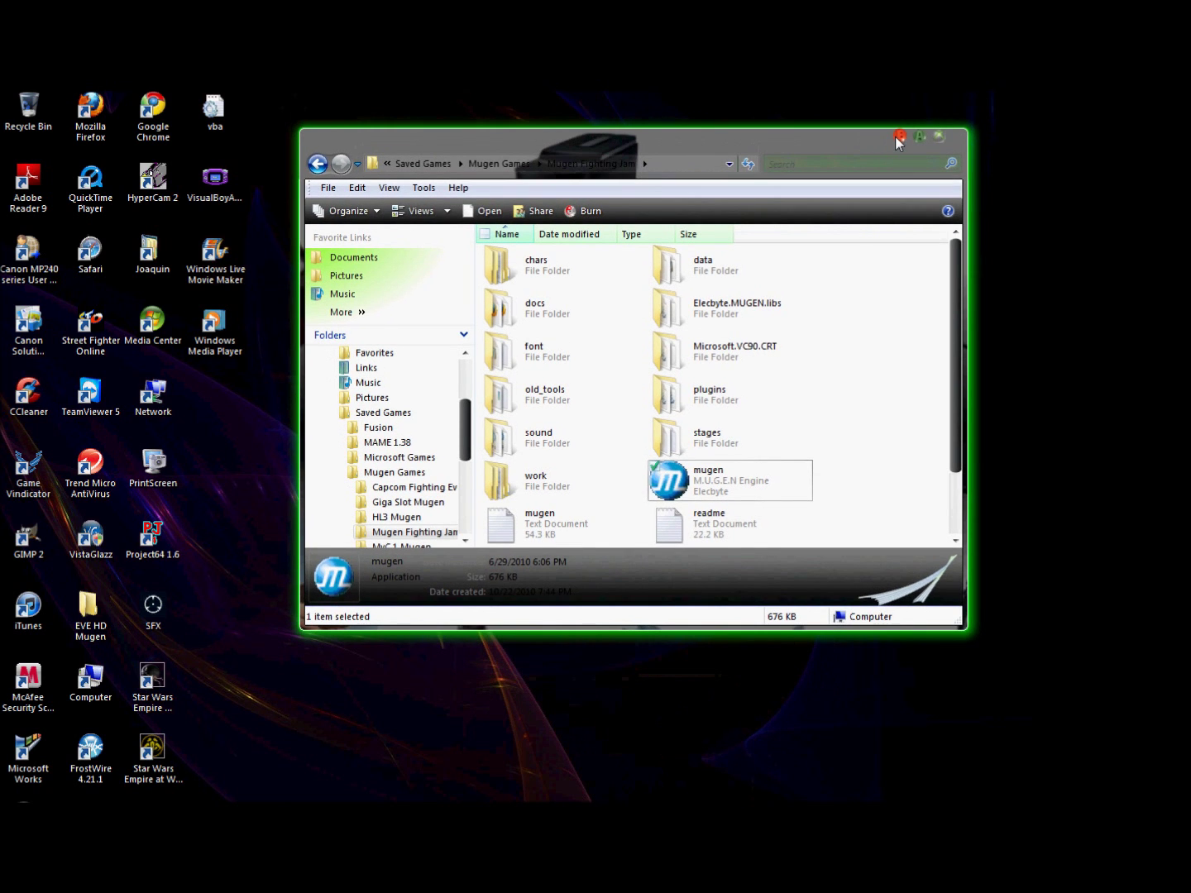
{"action": "left_click", "coordinate": [897, 137]}
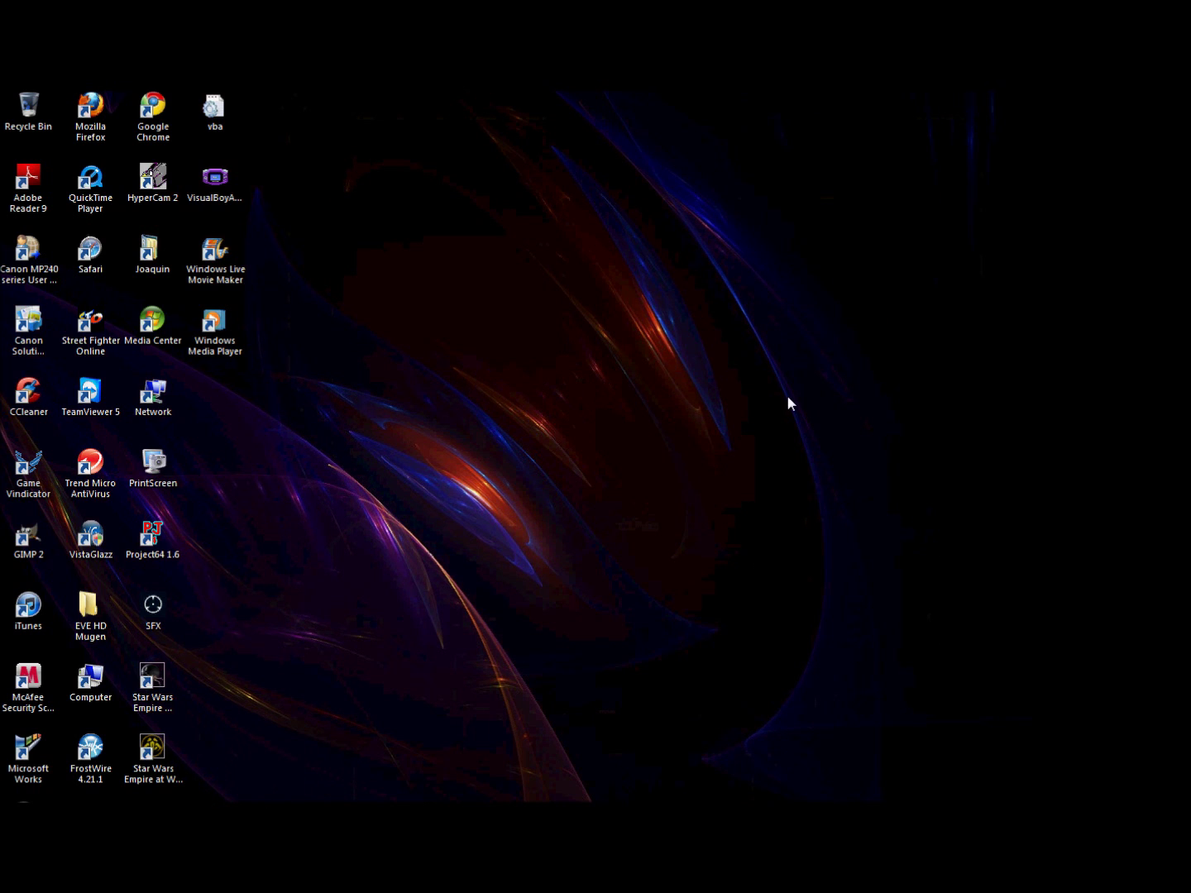
Step: Restore Firefox and load Google from the bookmarks in a new tab
{"action": "left_click", "coordinate": [387, 688]}
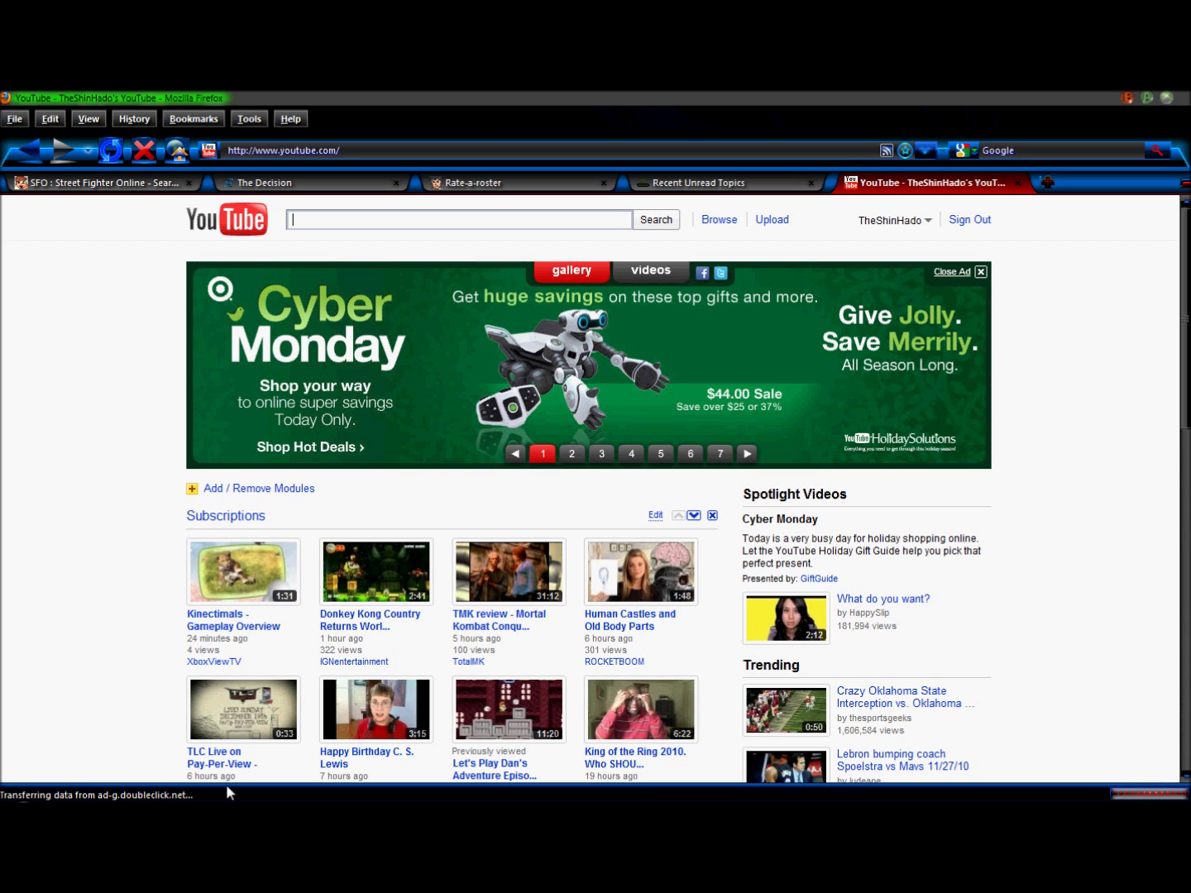
{"action": "key", "text": "ctrl+t"}
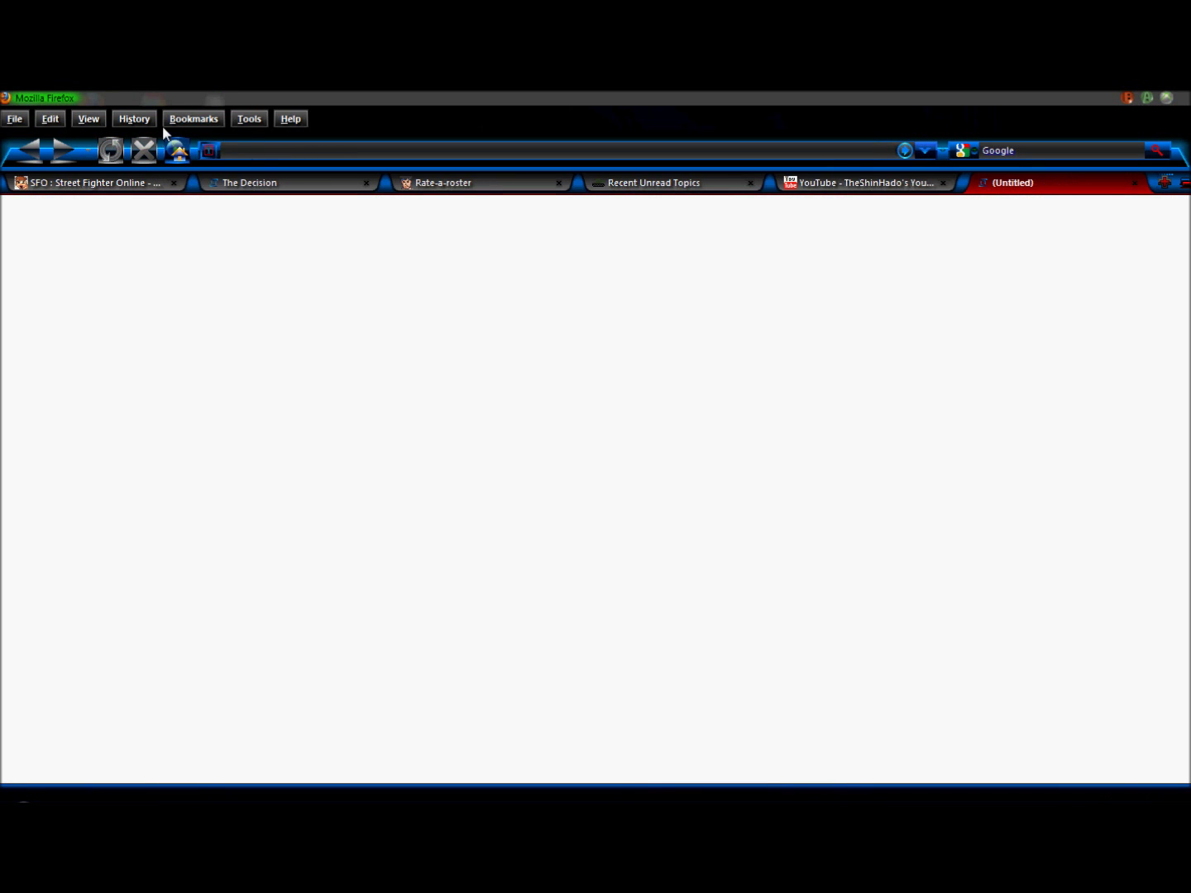
{"action": "left_click", "coordinate": [193, 119]}
{"action": "left_click", "coordinate": [393, 240]}
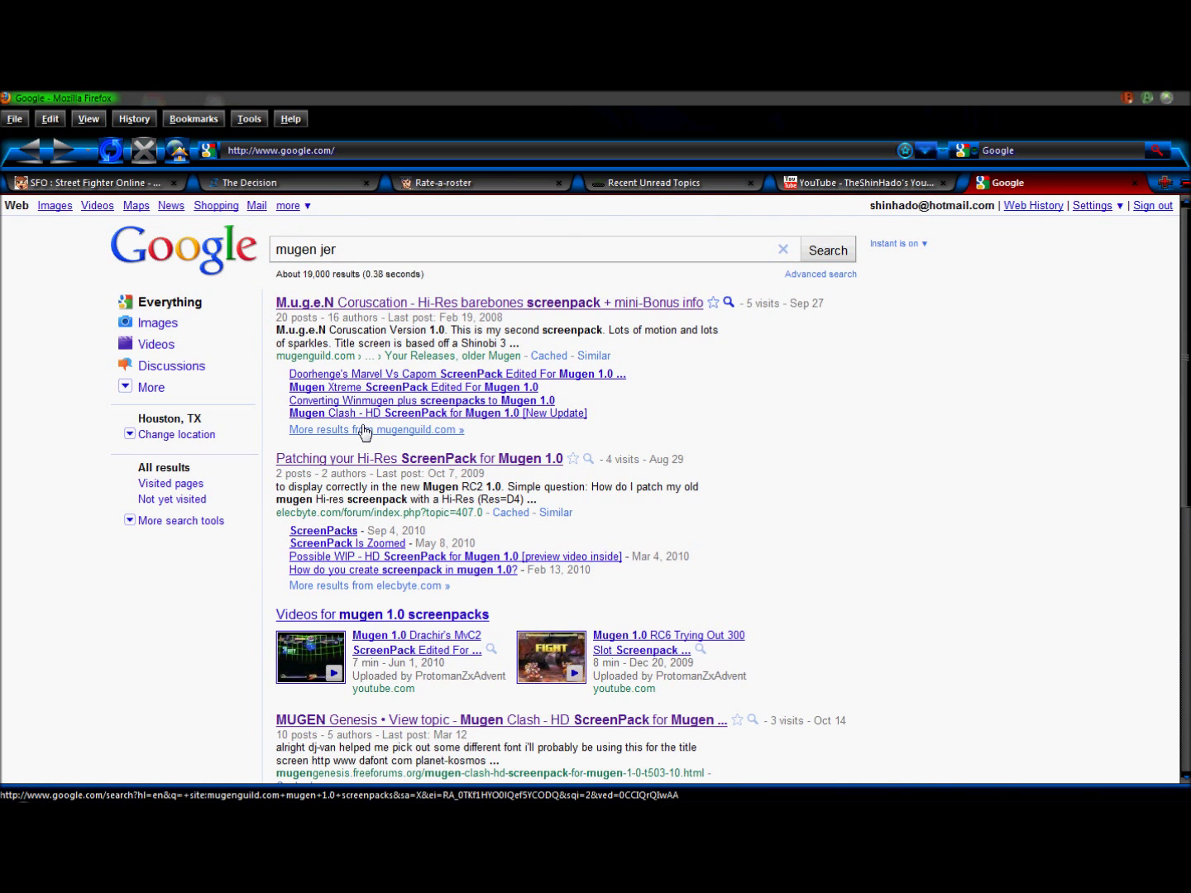
Step: Search 'mugen jet', review the Mugen Jet lifebar page from the results, then close it
{"action": "key", "text": "BackSpace"}
{"action": "type", "text": "t"}
{"action": "left_click", "coordinate": [313, 324]}
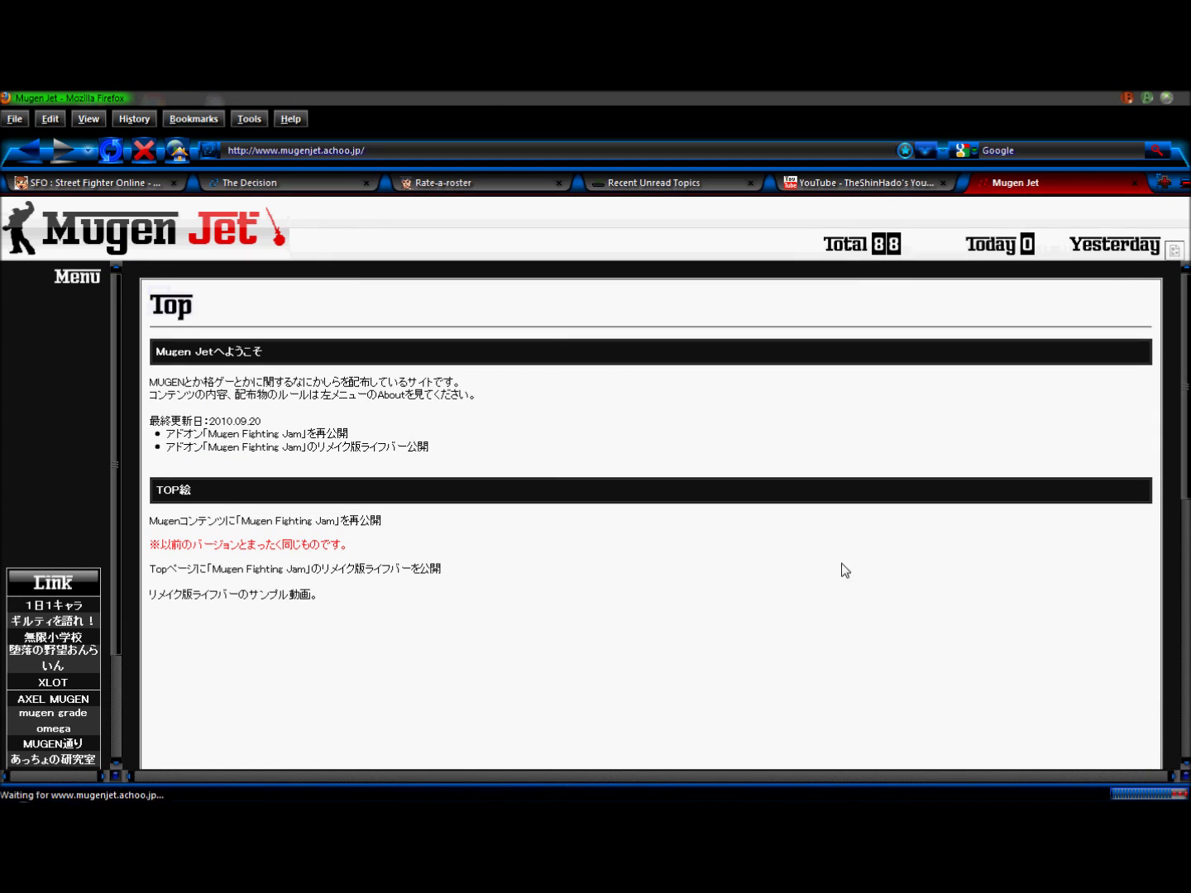
{"action": "scroll", "coordinate": [705, 531], "scroll_direction": "down", "scroll_amount": 5}
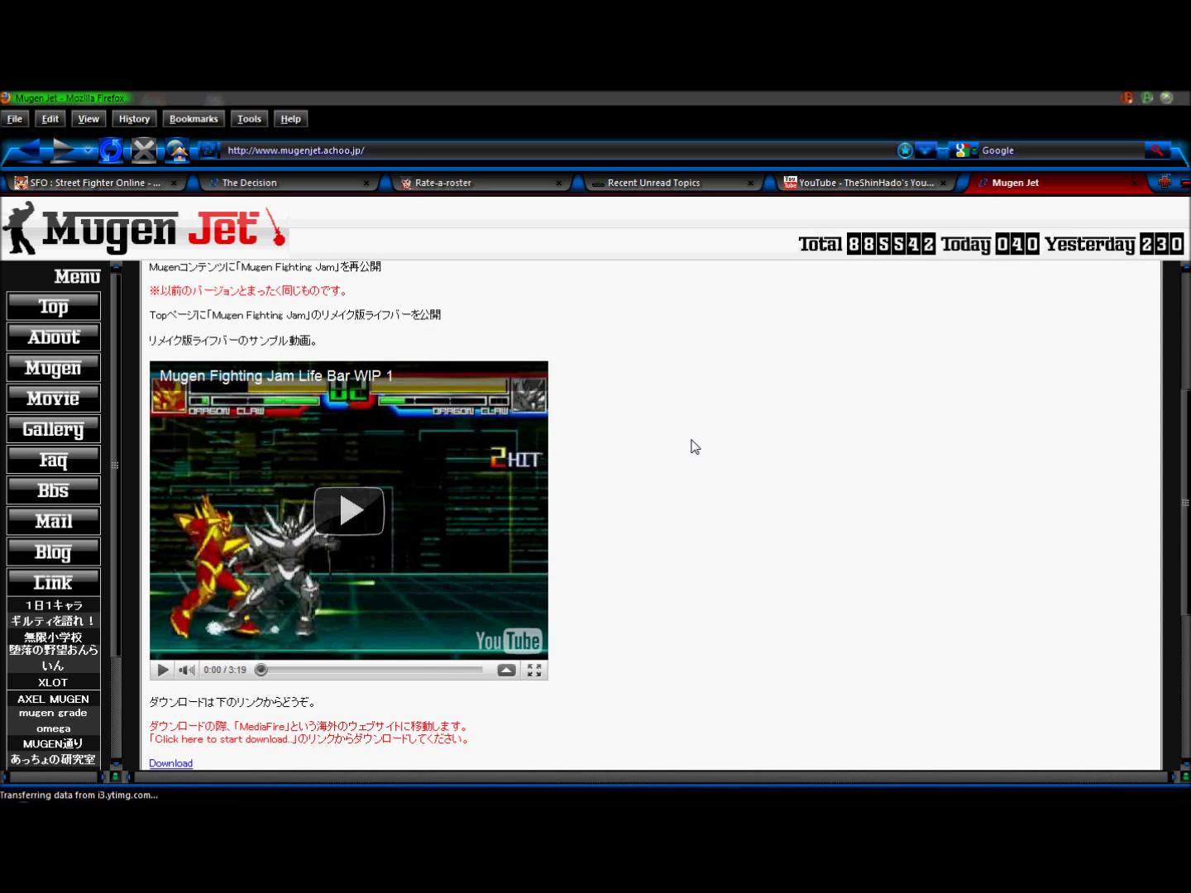
{"action": "scroll", "coordinate": [691, 446], "scroll_direction": "down", "scroll_amount": 5}
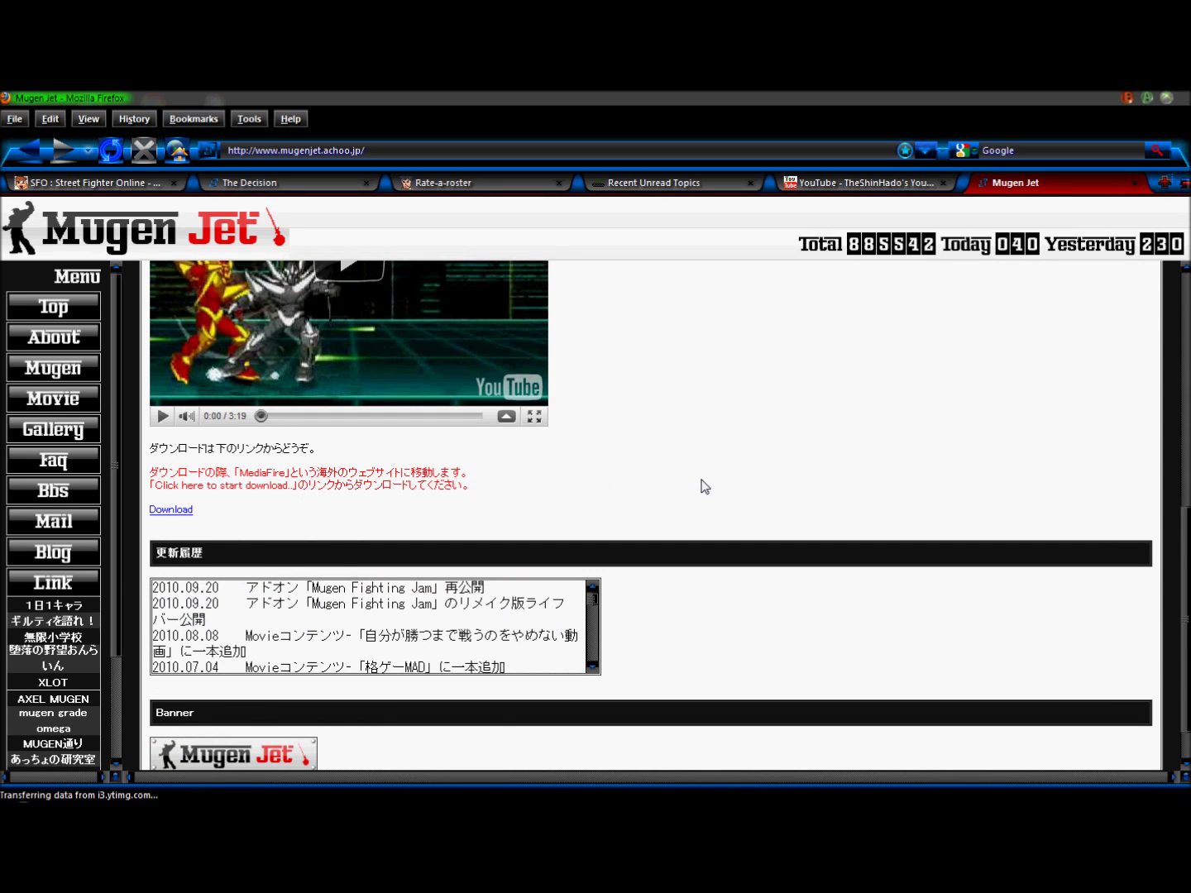
{"action": "scroll", "coordinate": [702, 486], "scroll_direction": "up", "scroll_amount": 8}
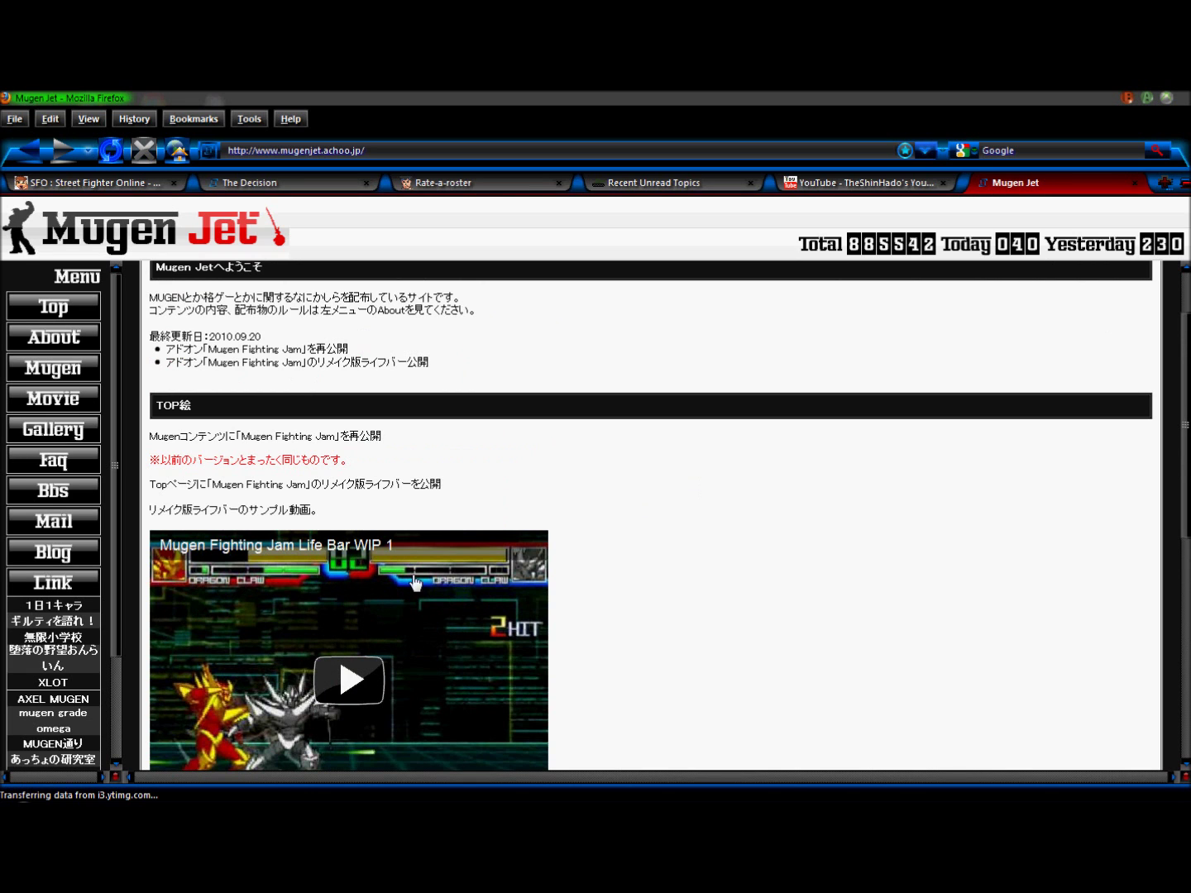
{"action": "scroll", "coordinate": [574, 567], "scroll_direction": "up", "scroll_amount": 2}
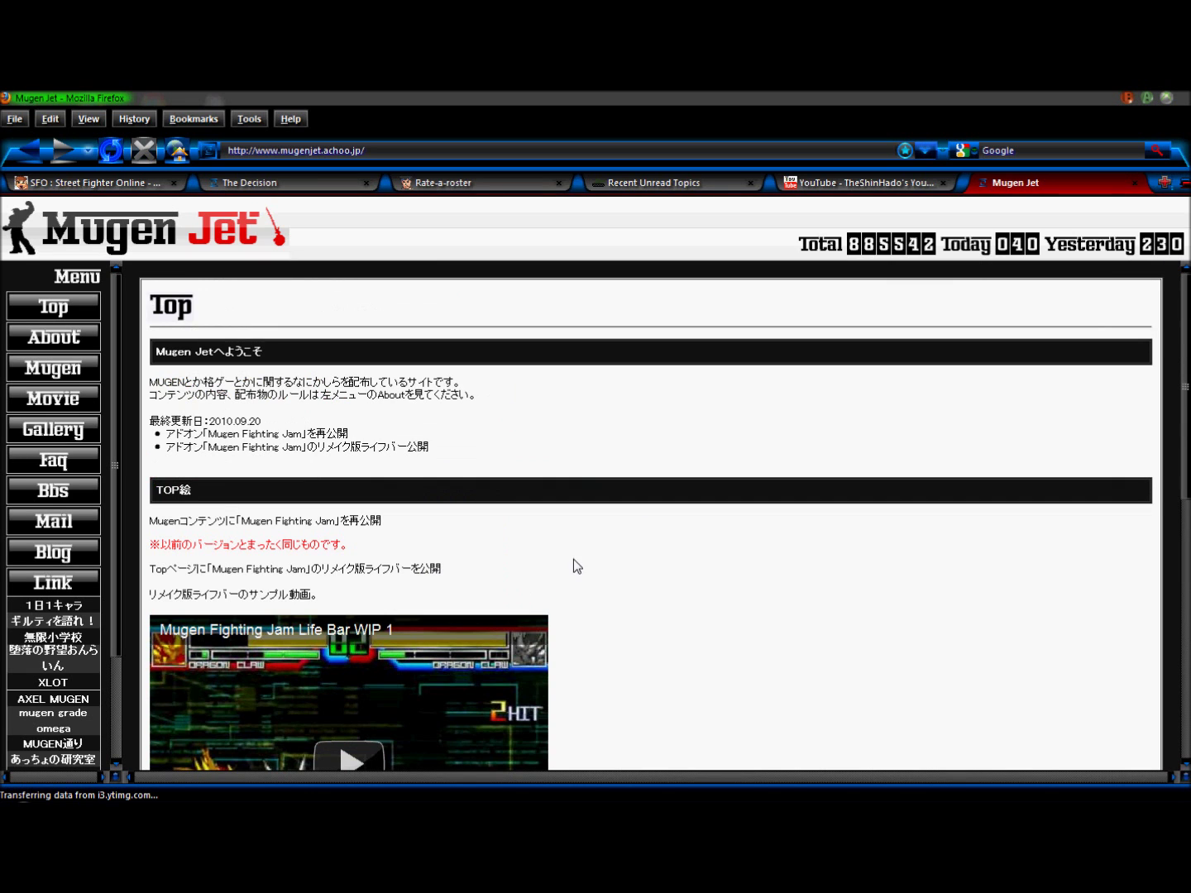
{"action": "left_click", "coordinate": [1135, 184]}
Step: Hide the browser and browse Mugen Fighting Jam's data > MFJ > MFJ2_lifebar folder
{"action": "left_click", "coordinate": [1126, 97]}
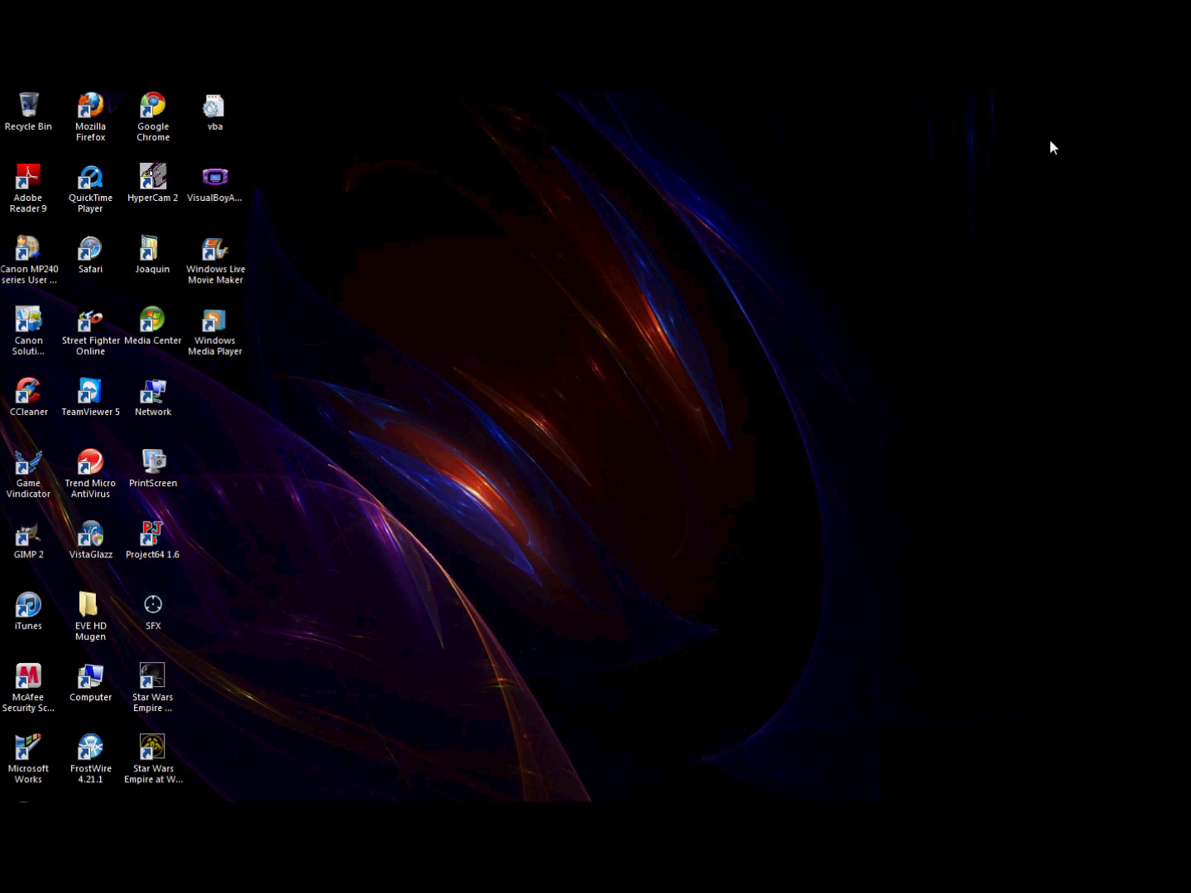
{"action": "left_click", "coordinate": [675, 819]}
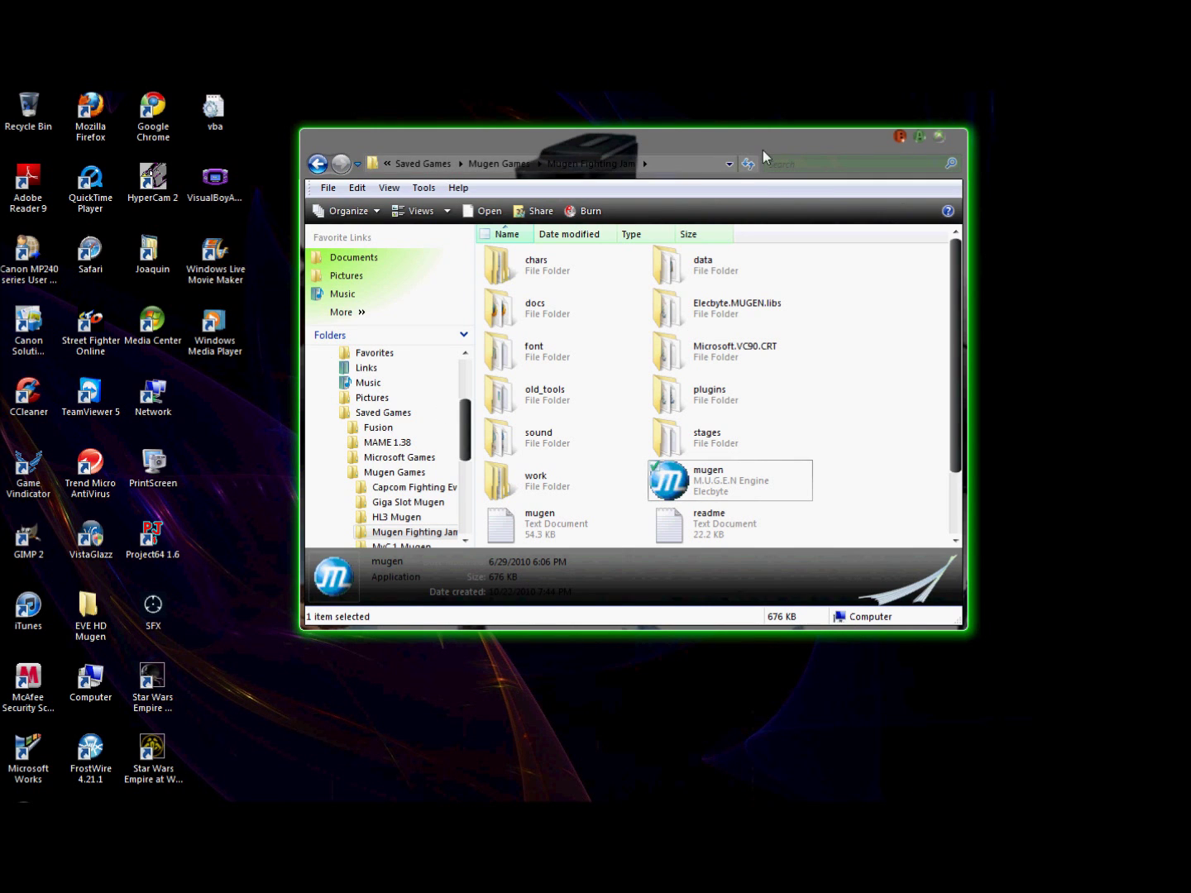
{"action": "double_click", "coordinate": [738, 280]}
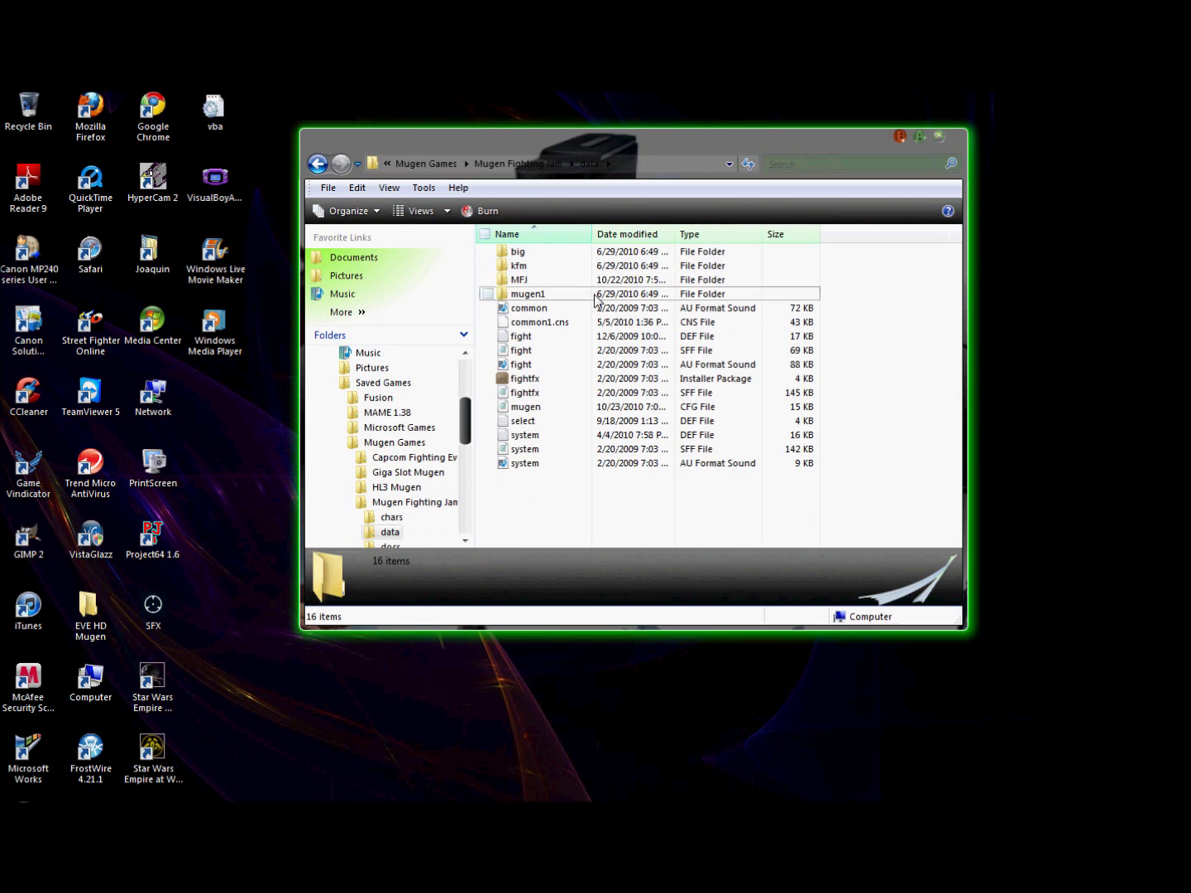
{"action": "double_click", "coordinate": [528, 280]}
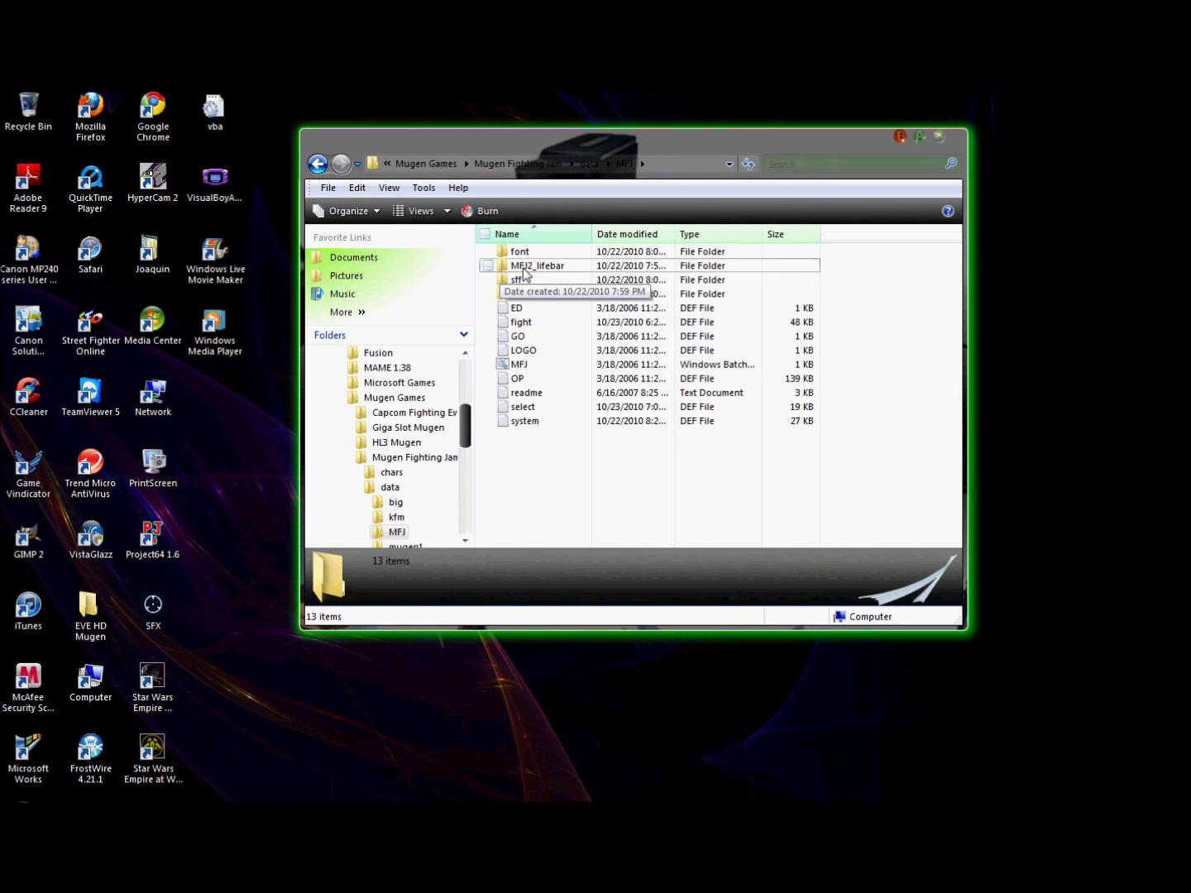
{"action": "double_click", "coordinate": [545, 272]}
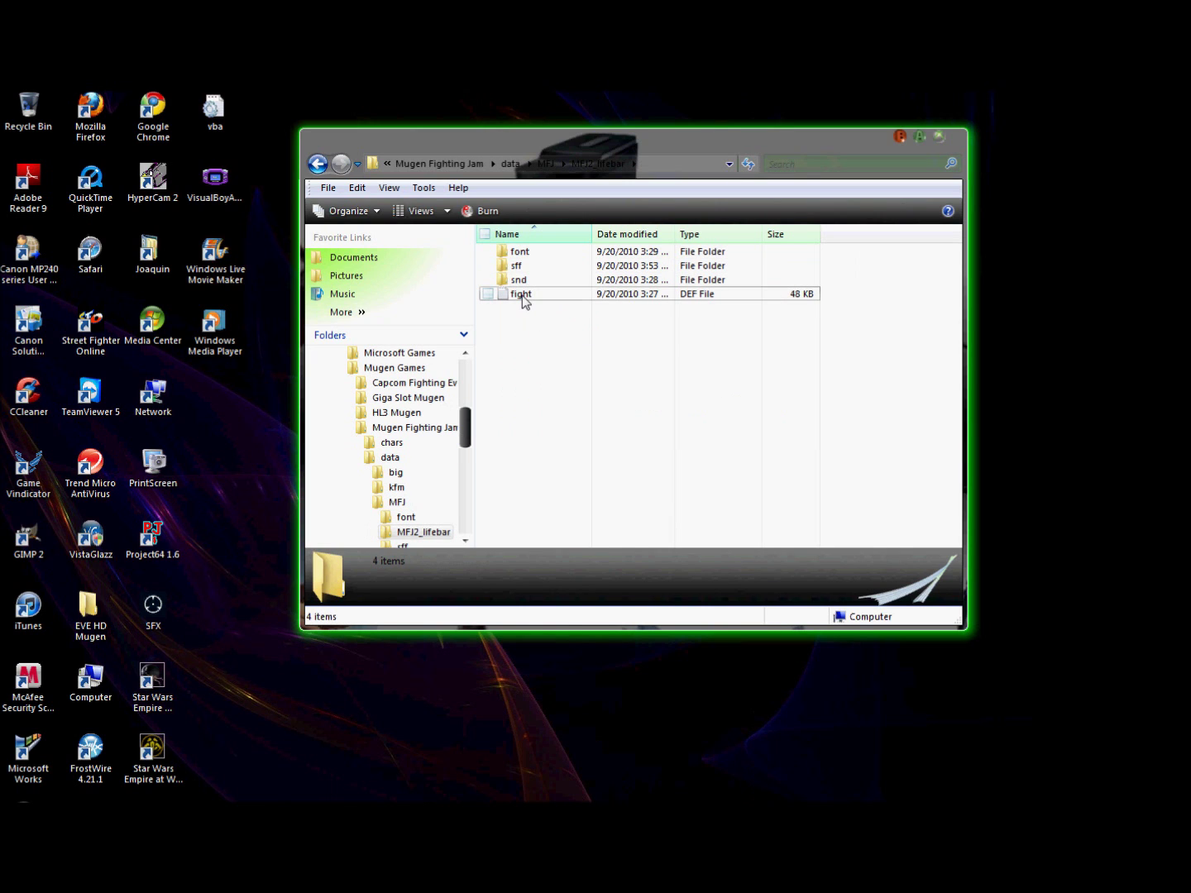
Step: Peek at the lifebar's fight definition file, go back up to MFJ and re-enter MFJ2_lifebar
{"action": "double_click", "coordinate": [522, 296]}
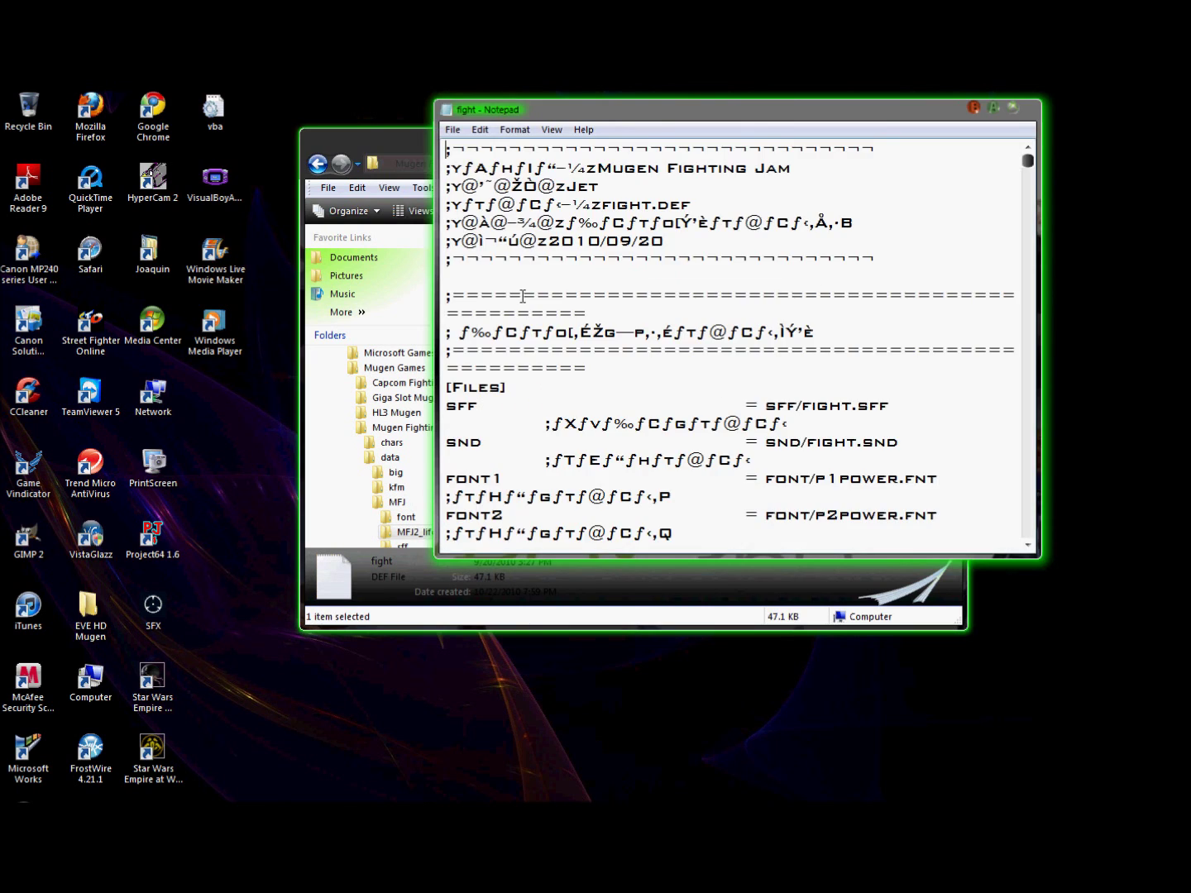
{"action": "left_click", "coordinate": [971, 109]}
{"action": "left_click", "coordinate": [316, 166]}
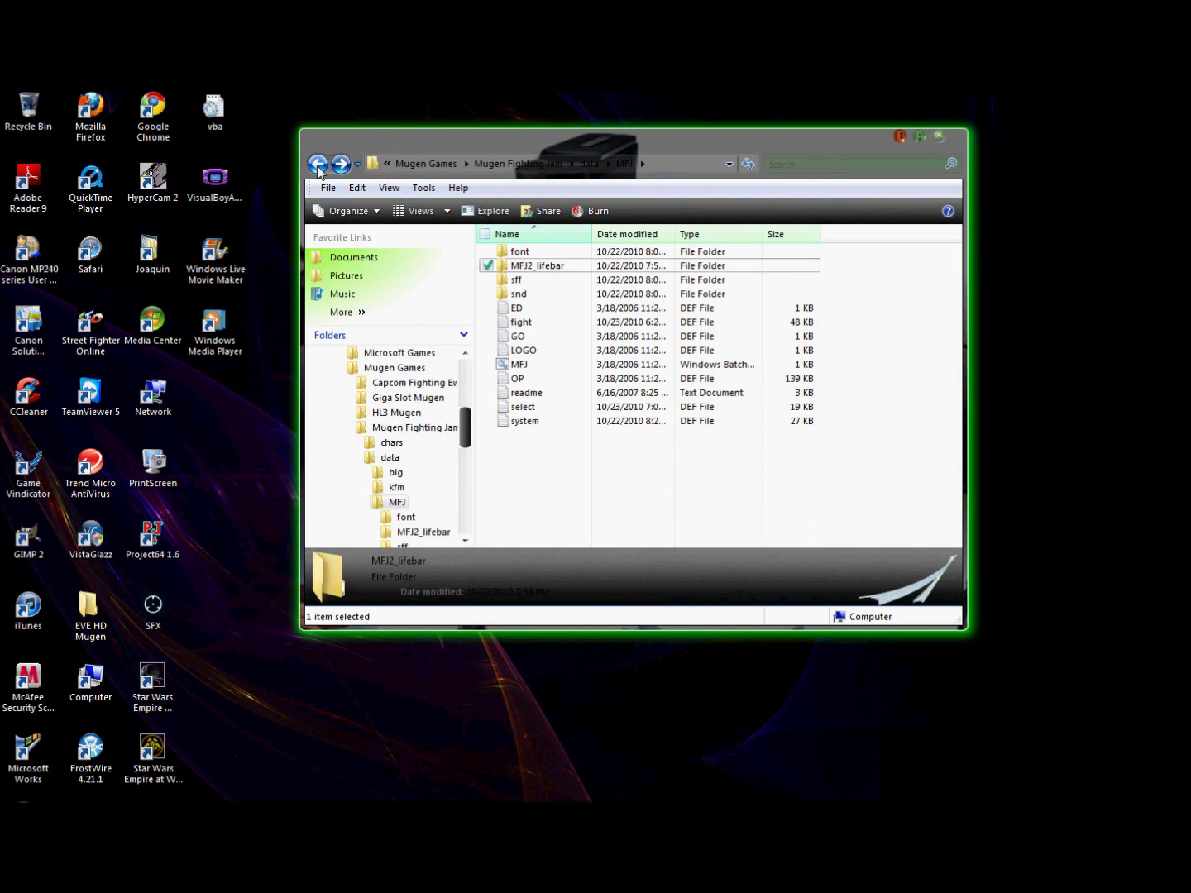
{"action": "double_click", "coordinate": [528, 269]}
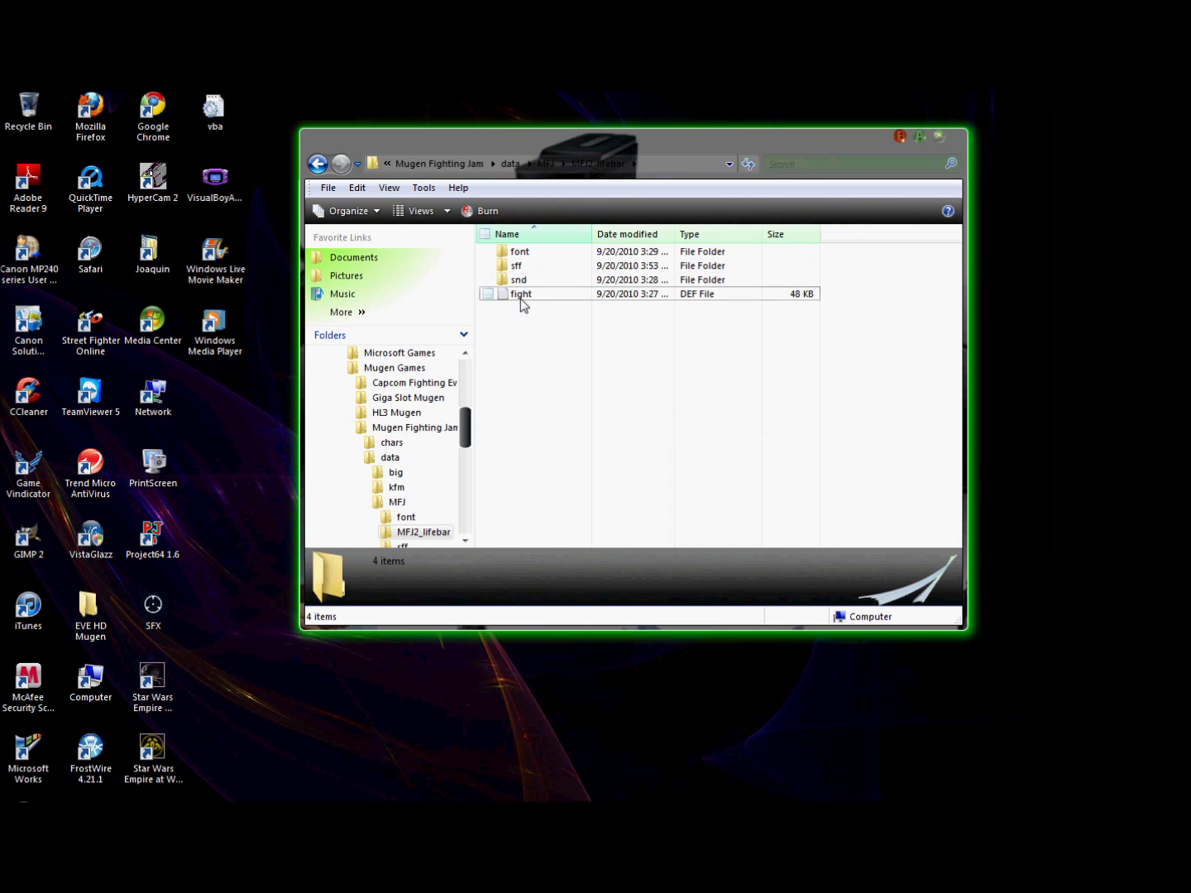
Step: Review fight.def's [Lifebar] entries with their 0.5,0.5 scale values in Notepad, then close it unchanged
{"action": "double_click", "coordinate": [521, 295]}
{"action": "scroll", "coordinate": [763, 355], "scroll_direction": "down", "scroll_amount": 6}
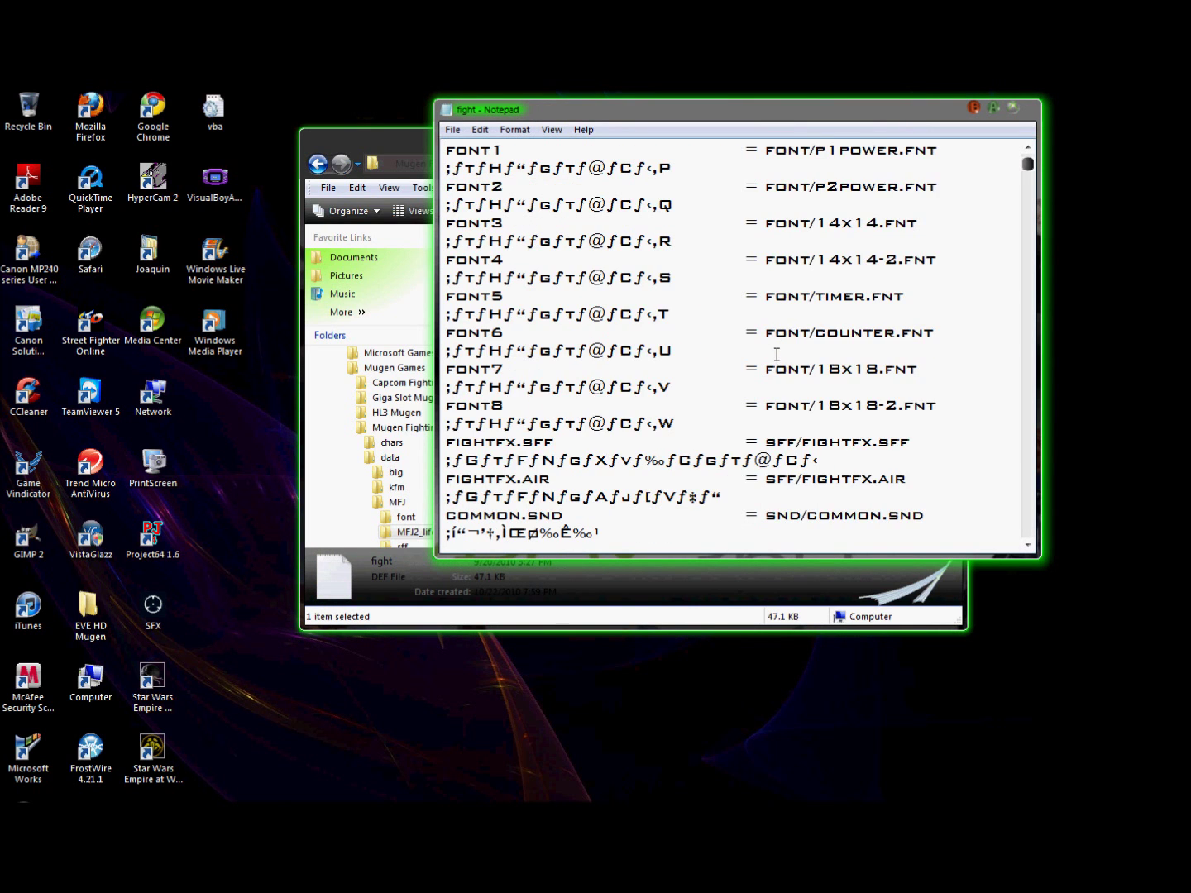
{"action": "scroll", "coordinate": [774, 355], "scroll_direction": "down", "scroll_amount": 6}
{"action": "scroll", "coordinate": [779, 394], "scroll_direction": "down", "scroll_amount": 6}
{"action": "scroll", "coordinate": [779, 393], "scroll_direction": "down", "scroll_amount": 5}
{"action": "scroll", "coordinate": [779, 393], "scroll_direction": "down", "scroll_amount": 2}
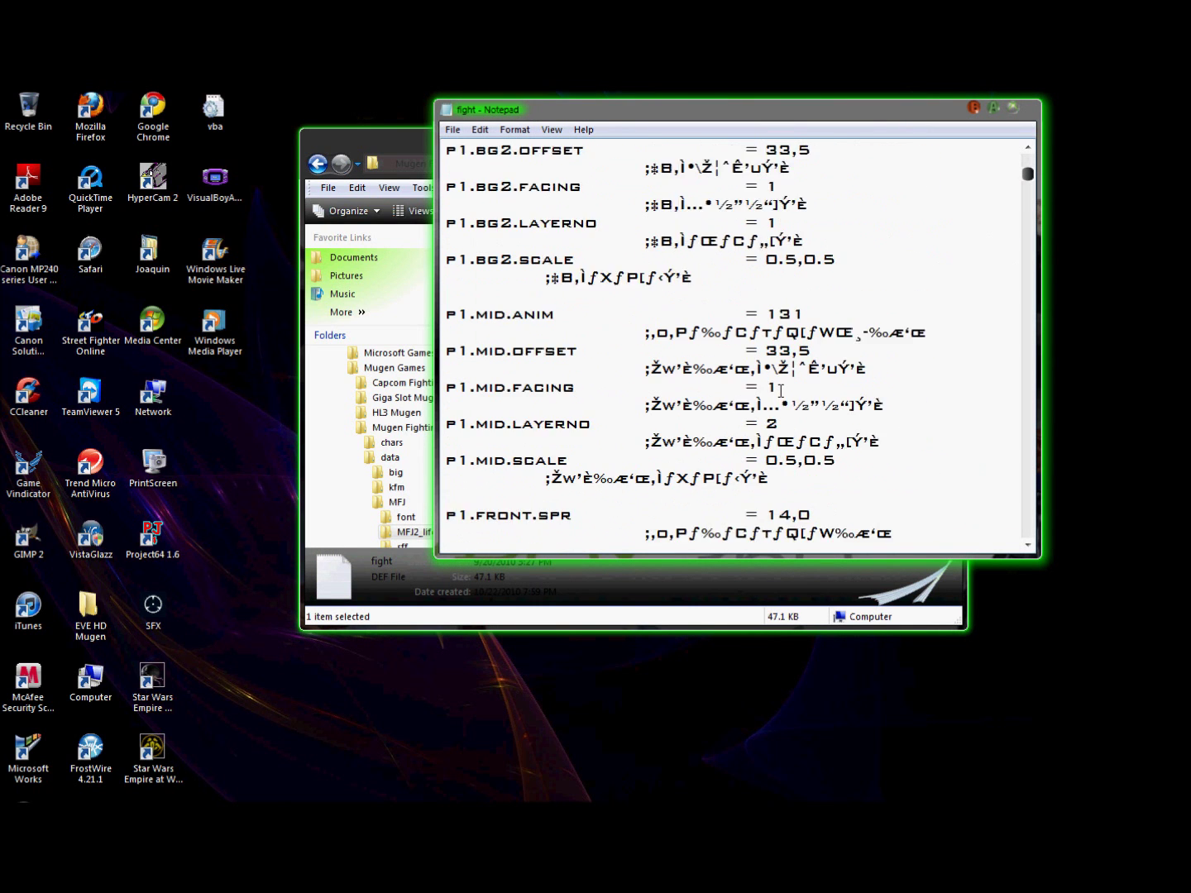
{"action": "scroll", "coordinate": [779, 394], "scroll_direction": "down", "scroll_amount": 4}
{"action": "scroll", "coordinate": [779, 392], "scroll_direction": "down", "scroll_amount": 1}
{"action": "scroll", "coordinate": [781, 391], "scroll_direction": "up", "scroll_amount": 7}
{"action": "scroll", "coordinate": [780, 392], "scroll_direction": "up", "scroll_amount": 6}
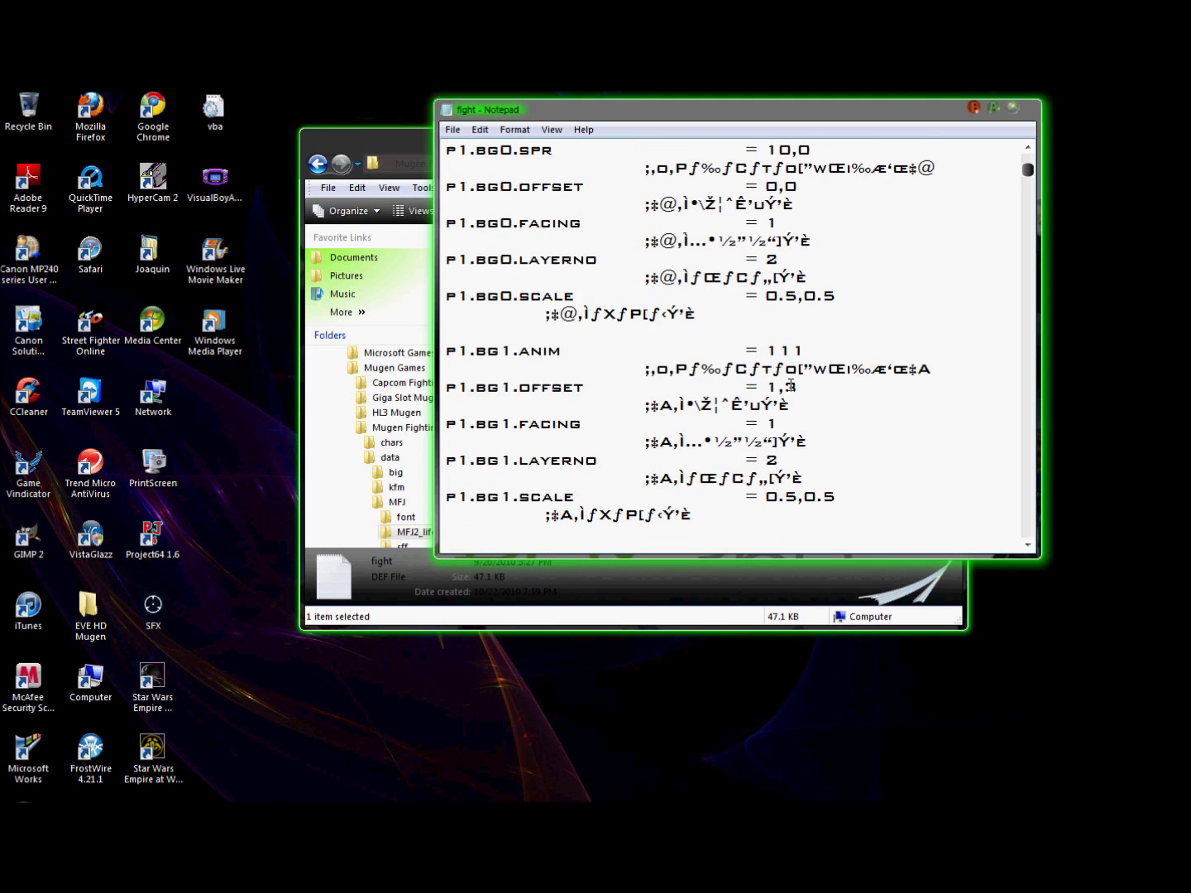
{"action": "scroll", "coordinate": [805, 403], "scroll_direction": "up", "scroll_amount": 7}
{"action": "scroll", "coordinate": [804, 402], "scroll_direction": "up", "scroll_amount": 6}
{"action": "scroll", "coordinate": [806, 397], "scroll_direction": "down", "scroll_amount": 8}
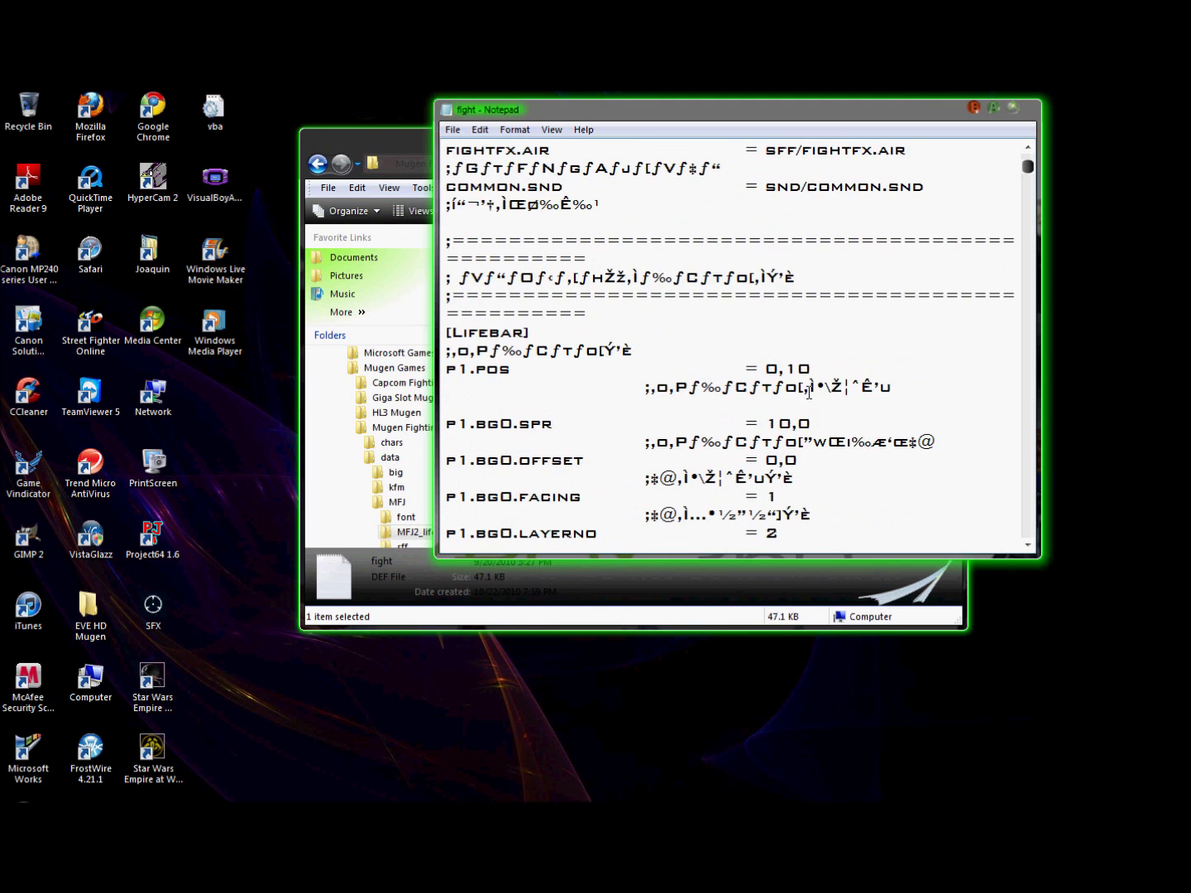
{"action": "scroll", "coordinate": [809, 392], "scroll_direction": "down", "scroll_amount": 2}
{"action": "scroll", "coordinate": [861, 401], "scroll_direction": "down", "scroll_amount": 4}
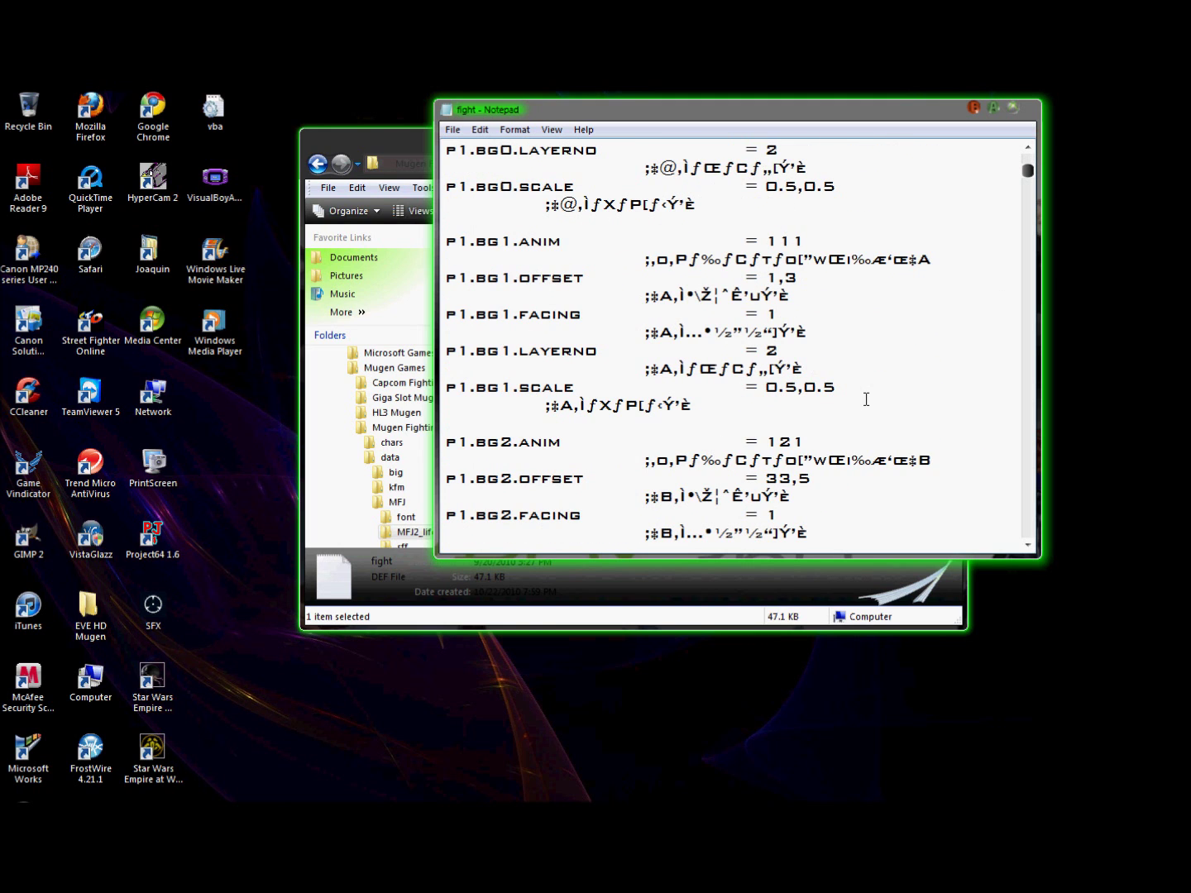
{"action": "scroll", "coordinate": [873, 341], "scroll_direction": "down", "scroll_amount": 6}
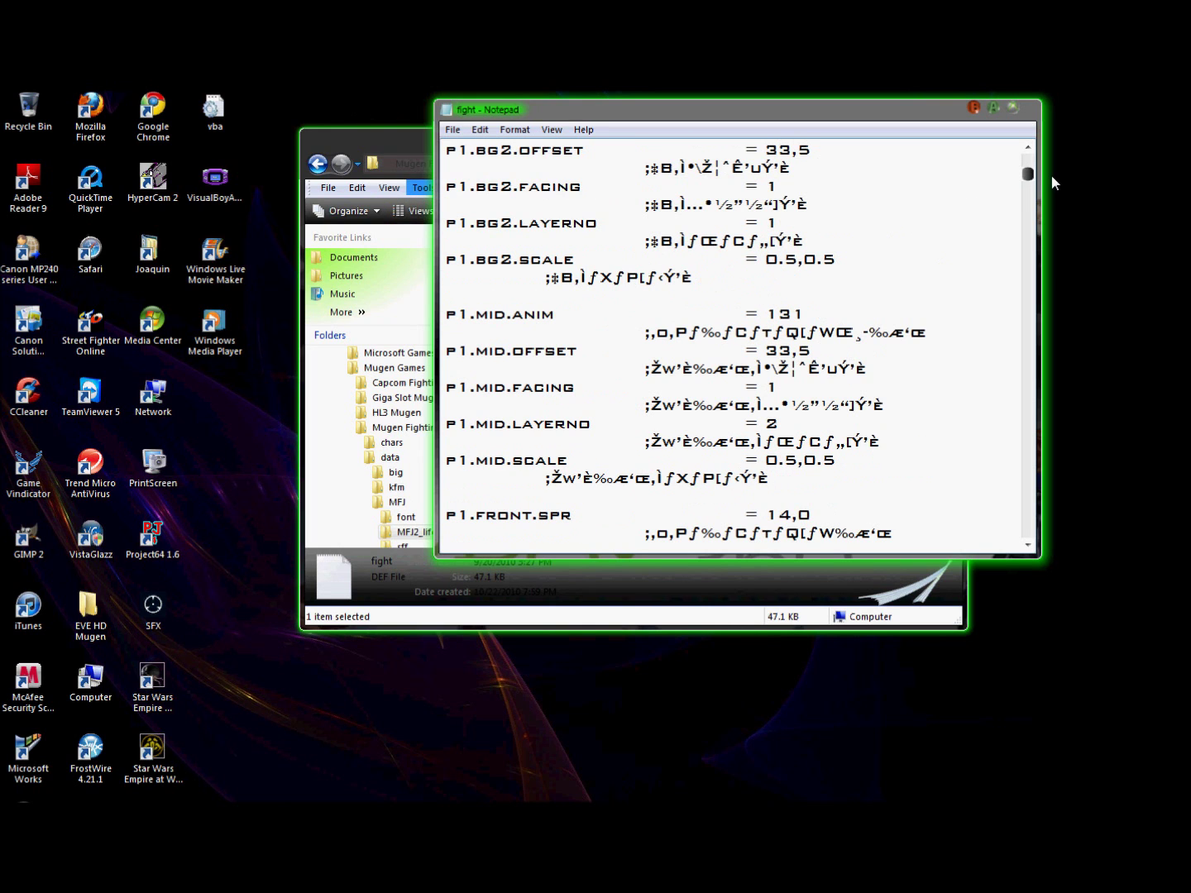
{"action": "scroll", "coordinate": [1050, 174], "scroll_direction": "down", "scroll_amount": 2}
{"action": "scroll", "coordinate": [1050, 175], "scroll_direction": "down", "scroll_amount": 8}
{"action": "scroll", "coordinate": [1028, 186], "scroll_direction": "down", "scroll_amount": 4}
{"action": "scroll", "coordinate": [1028, 186], "scroll_direction": "down", "scroll_amount": 4}
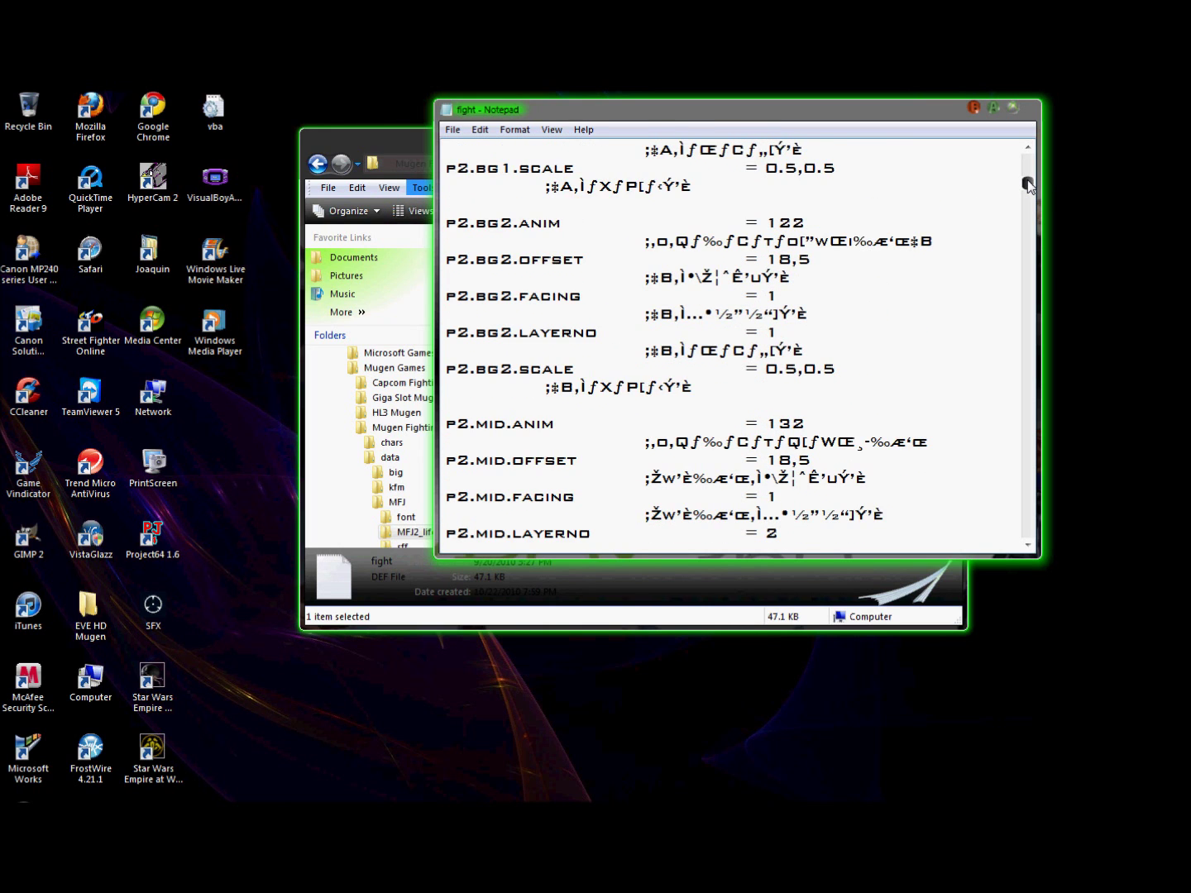
{"action": "scroll", "coordinate": [1028, 186], "scroll_direction": "down", "scroll_amount": 3}
{"action": "scroll", "coordinate": [1028, 186], "scroll_direction": "down", "scroll_amount": 5}
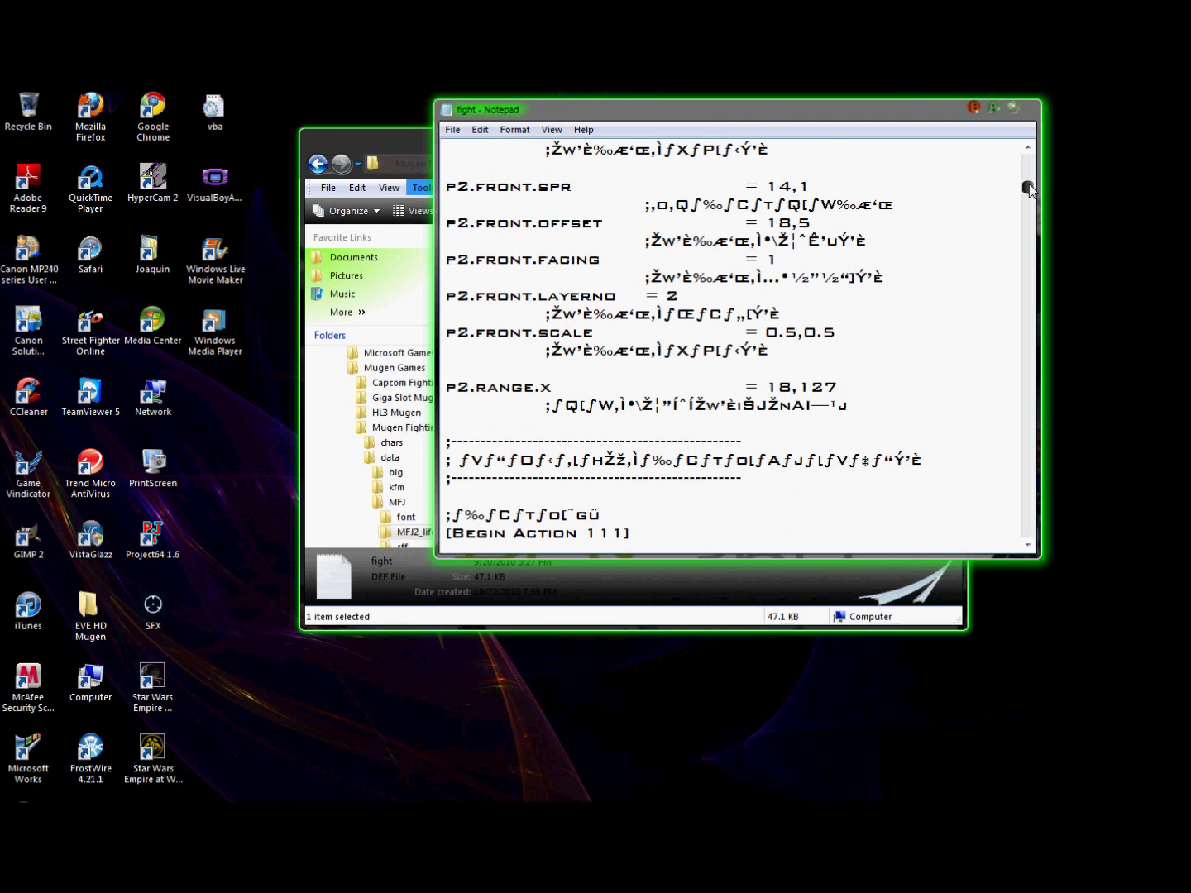
{"action": "left_click_drag", "start_coordinate": [1029, 186], "coordinate": [1029, 202]}
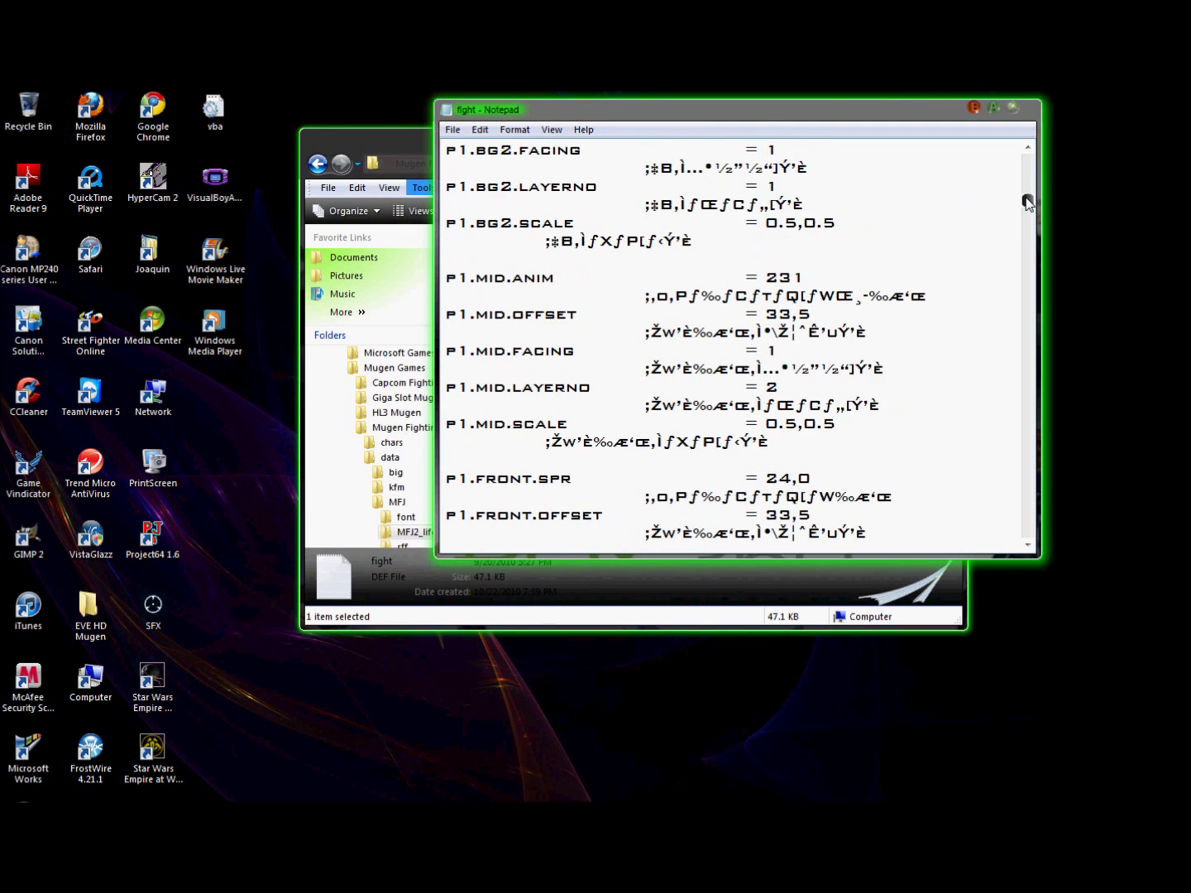
{"action": "scroll", "coordinate": [1028, 202], "scroll_direction": "down", "scroll_amount": 7}
{"action": "scroll", "coordinate": [1029, 206], "scroll_direction": "down", "scroll_amount": 8}
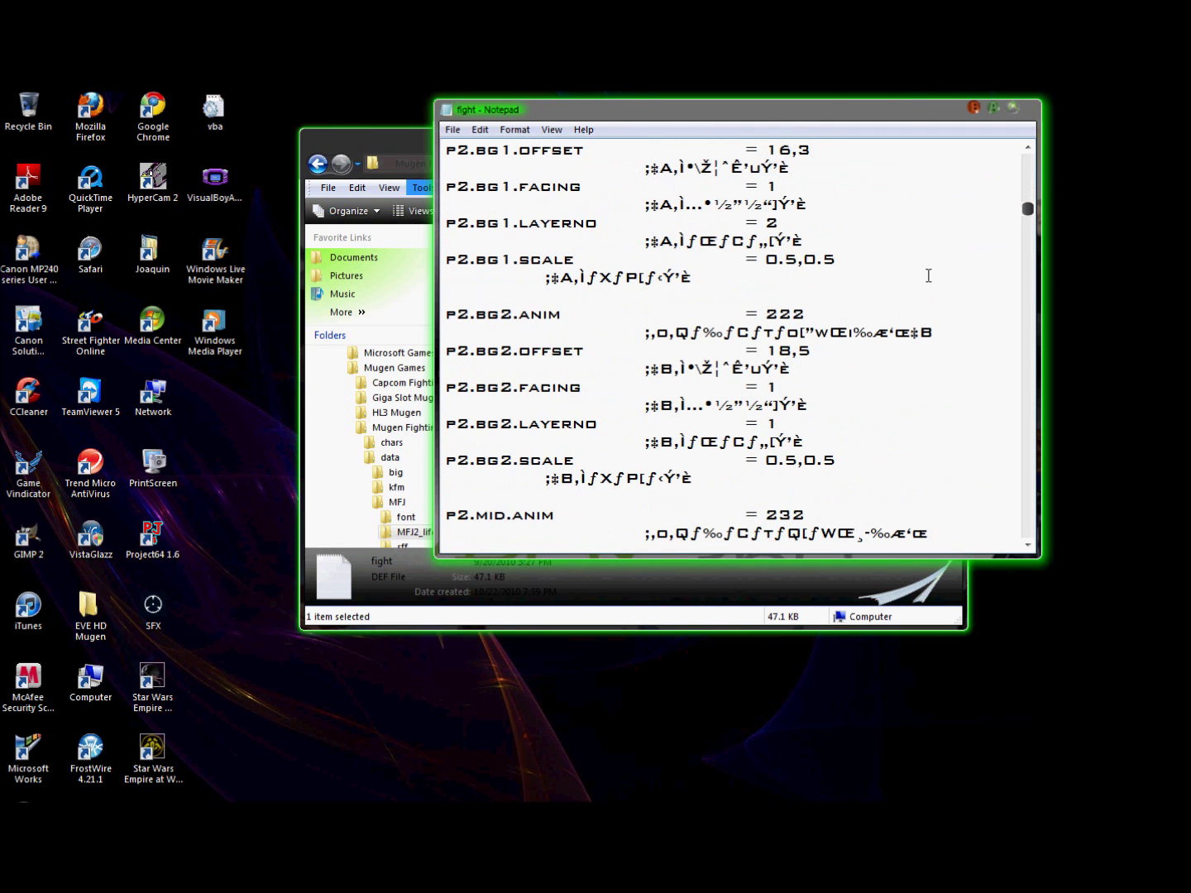
{"action": "scroll", "coordinate": [927, 275], "scroll_direction": "down", "scroll_amount": 2}
{"action": "scroll", "coordinate": [927, 276], "scroll_direction": "down", "scroll_amount": 8}
{"action": "scroll", "coordinate": [931, 275], "scroll_direction": "down", "scroll_amount": 10}
{"action": "scroll", "coordinate": [940, 274], "scroll_direction": "down", "scroll_amount": 6}
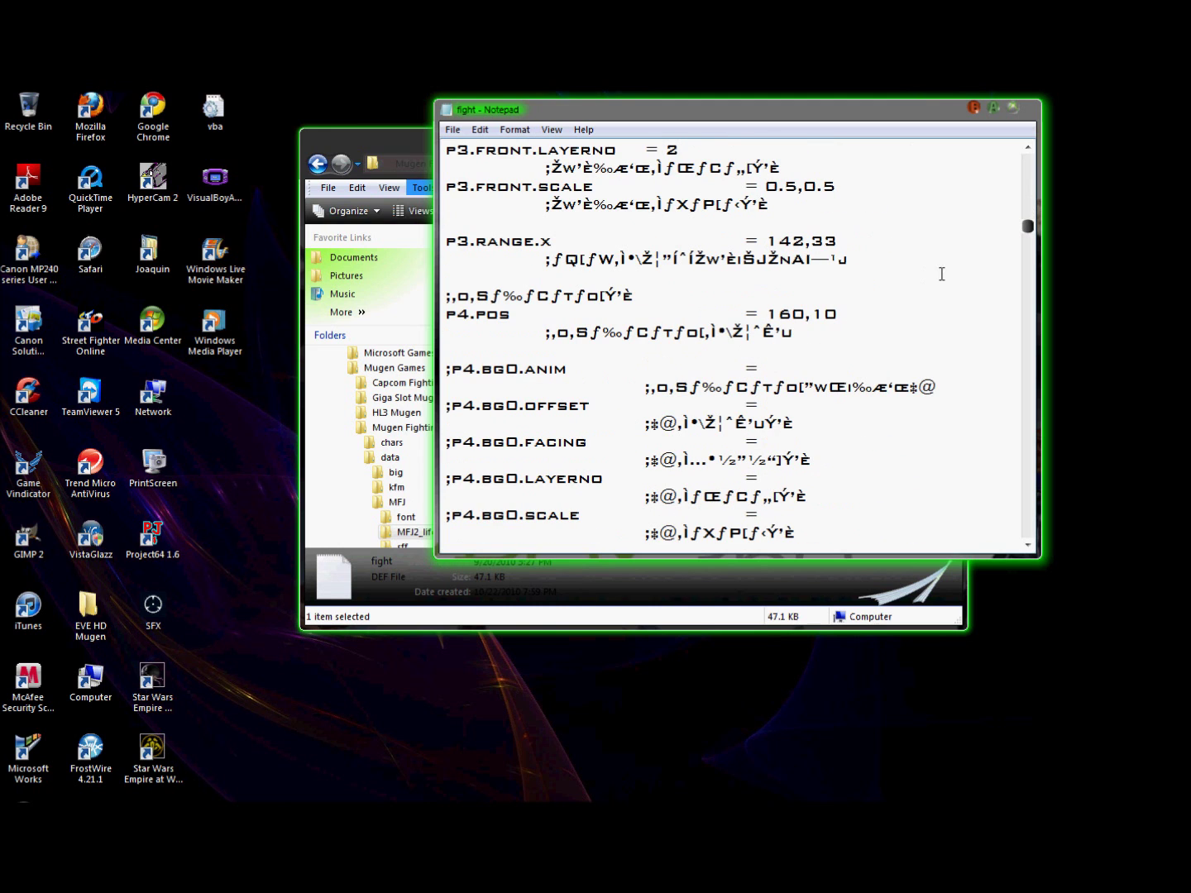
{"action": "left_click_drag", "start_coordinate": [1028, 232], "coordinate": [1030, 258]}
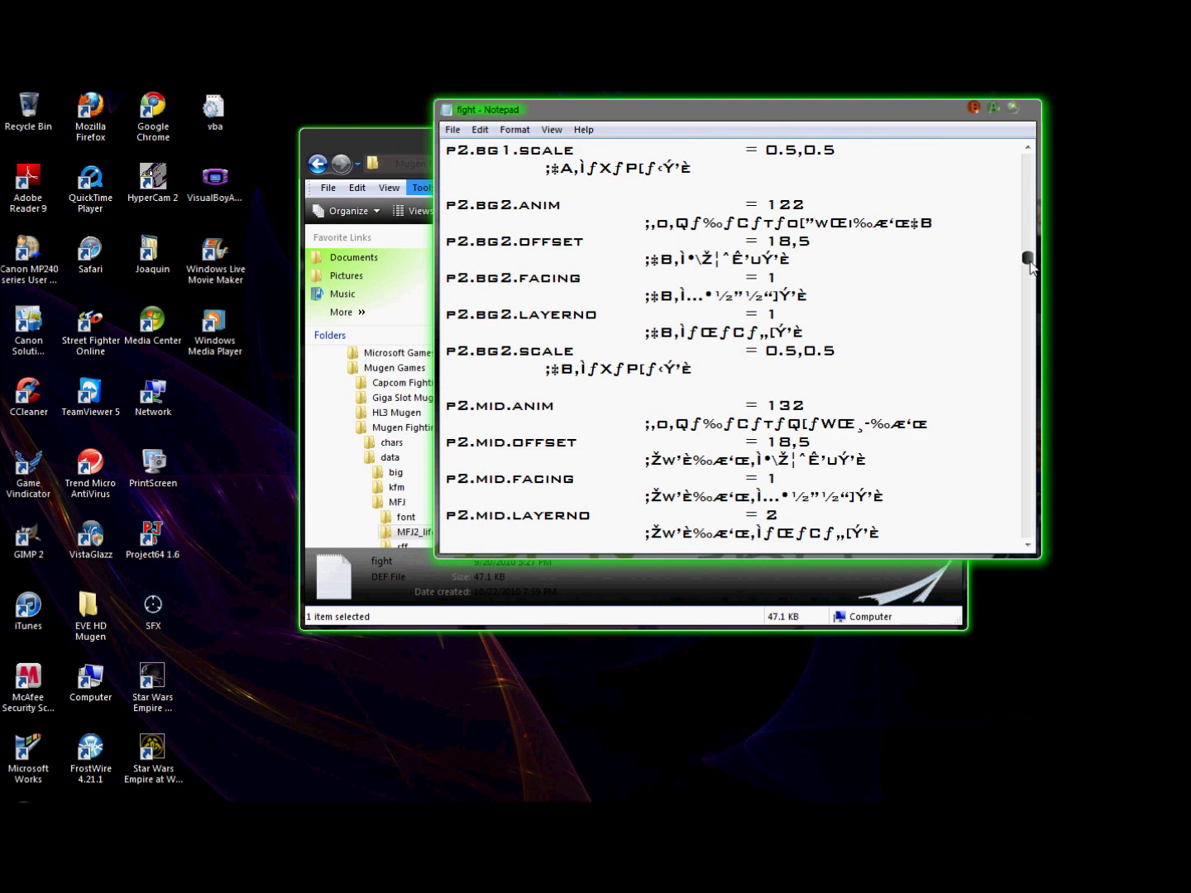
{"action": "left_click_drag", "start_coordinate": [1029, 259], "coordinate": [1035, 314]}
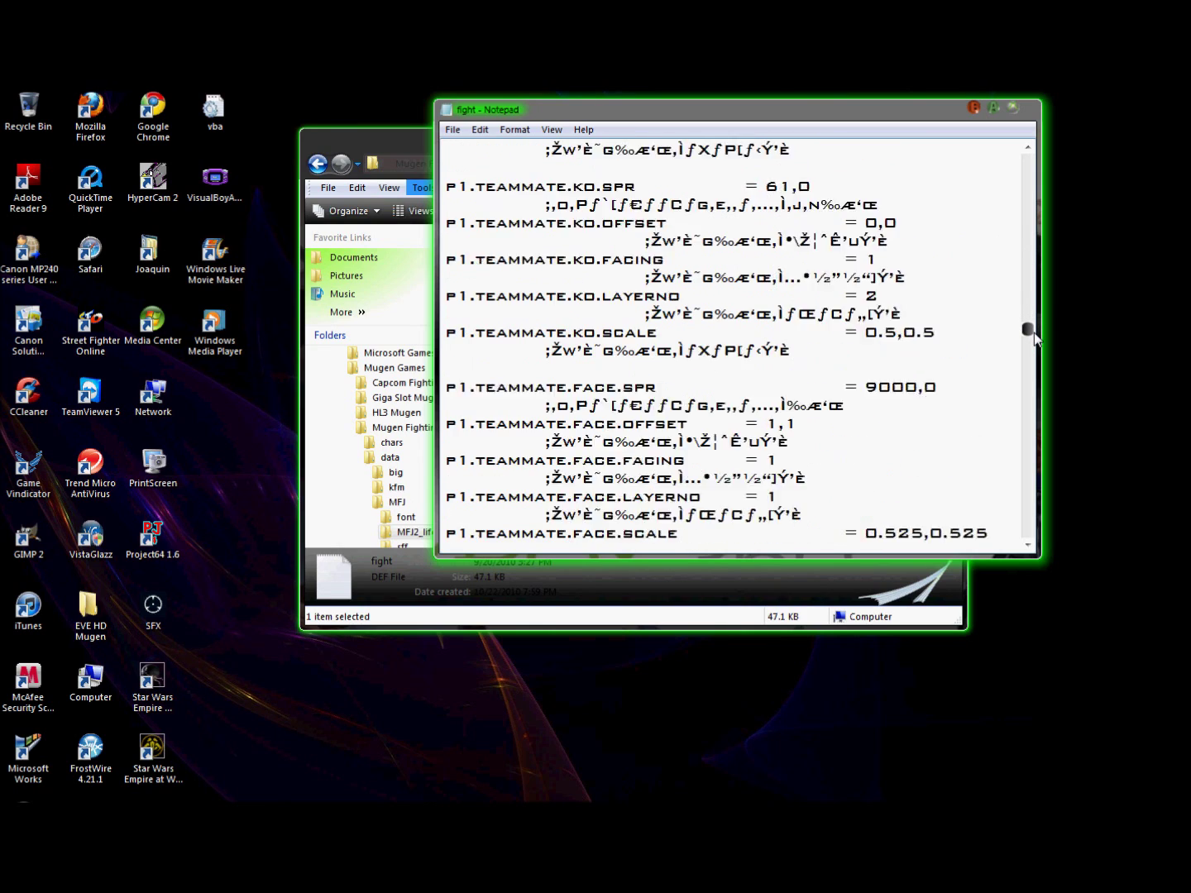
{"action": "mouse_move", "coordinate": [1035, 314]}
{"action": "left_mouse_down"}
{"action": "mouse_move", "coordinate": [1030, 521]}
{"action": "mouse_move", "coordinate": [1036, 176]}
{"action": "mouse_move", "coordinate": [993, 125]}
{"action": "left_mouse_up"}
{"action": "left_click", "coordinate": [1020, 113]}
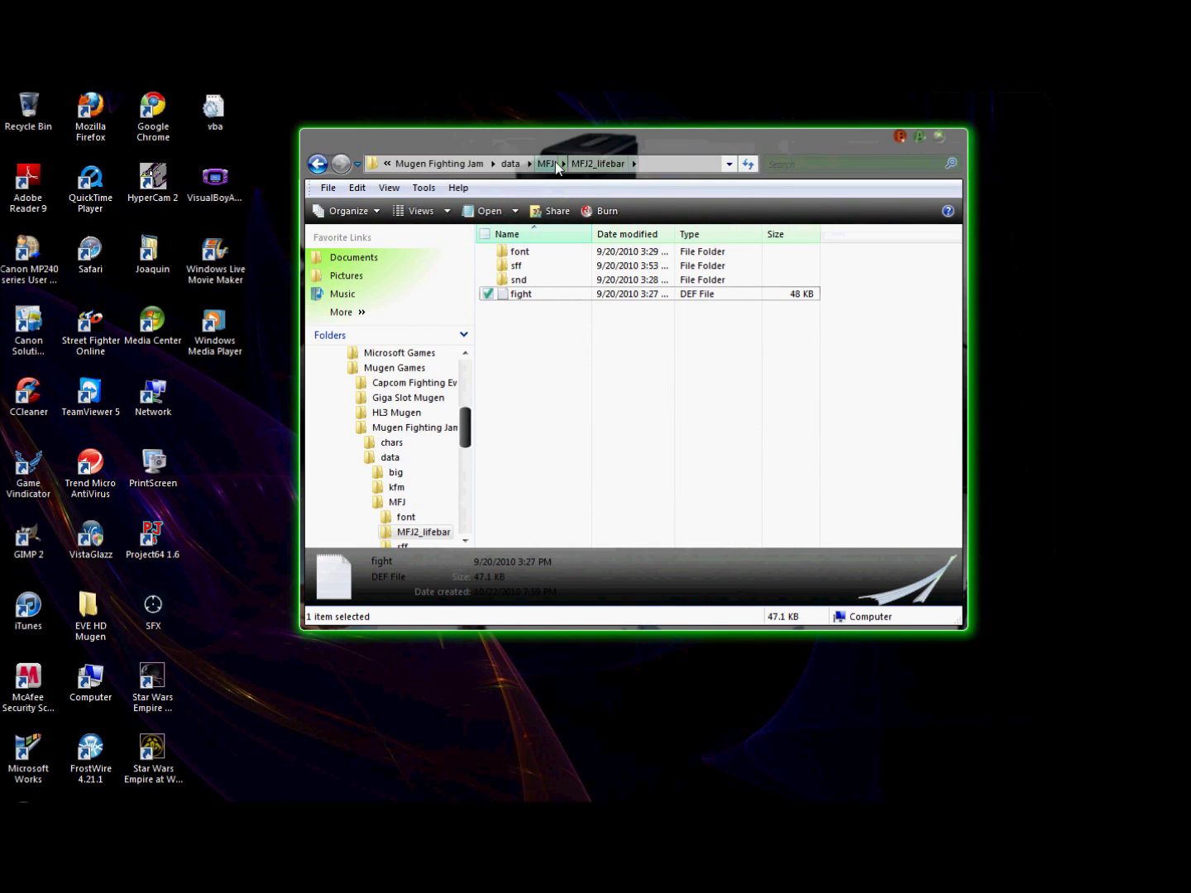
Step: Copy the MFJ2_lifebar folder from the Mugen Fighting Jam MFJ folder
{"action": "left_click", "coordinate": [546, 164]}
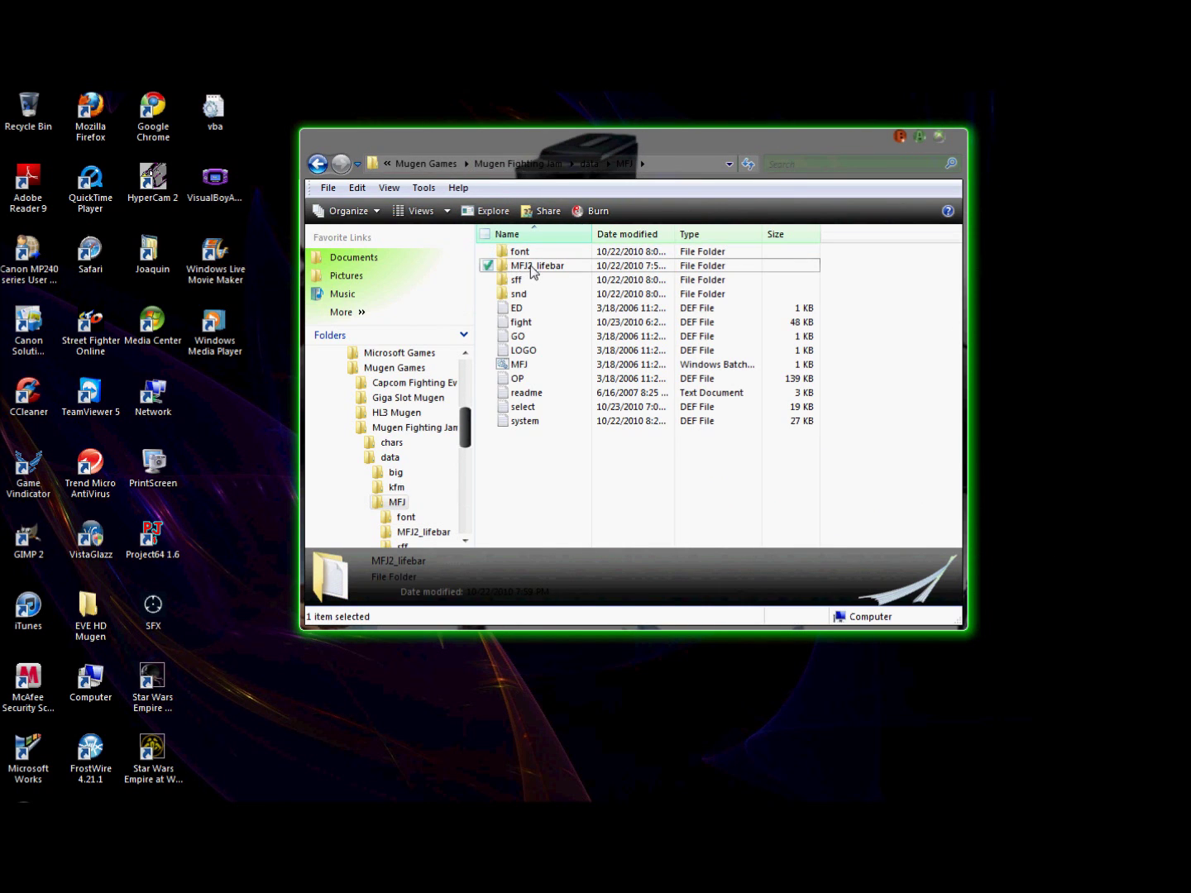
{"action": "right_click", "coordinate": [530, 266]}
{"action": "left_click", "coordinate": [569, 478]}
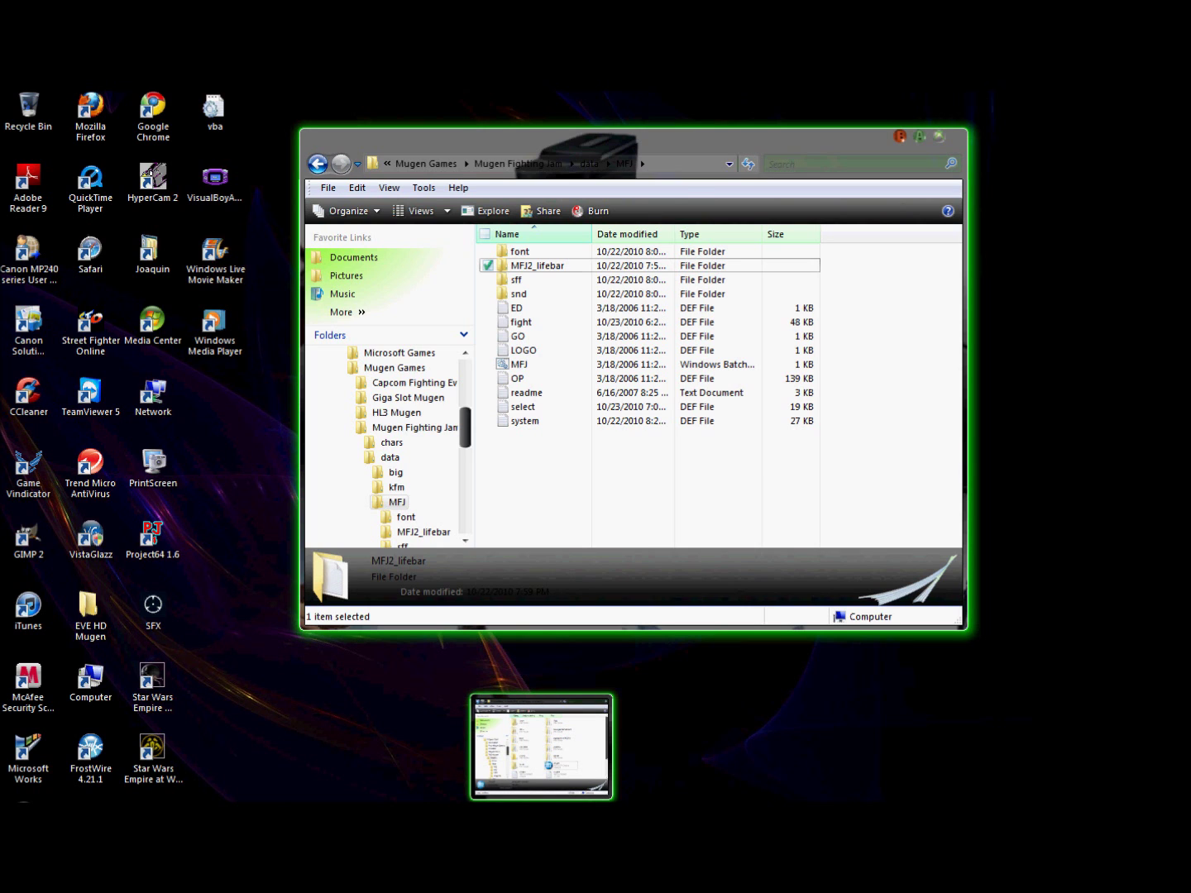
Step: Paste MFJ2_lifebar into Rc8 mugen's data\MFJ folder and bring up its system.def in Notepad
{"action": "left_click", "coordinate": [367, 757]}
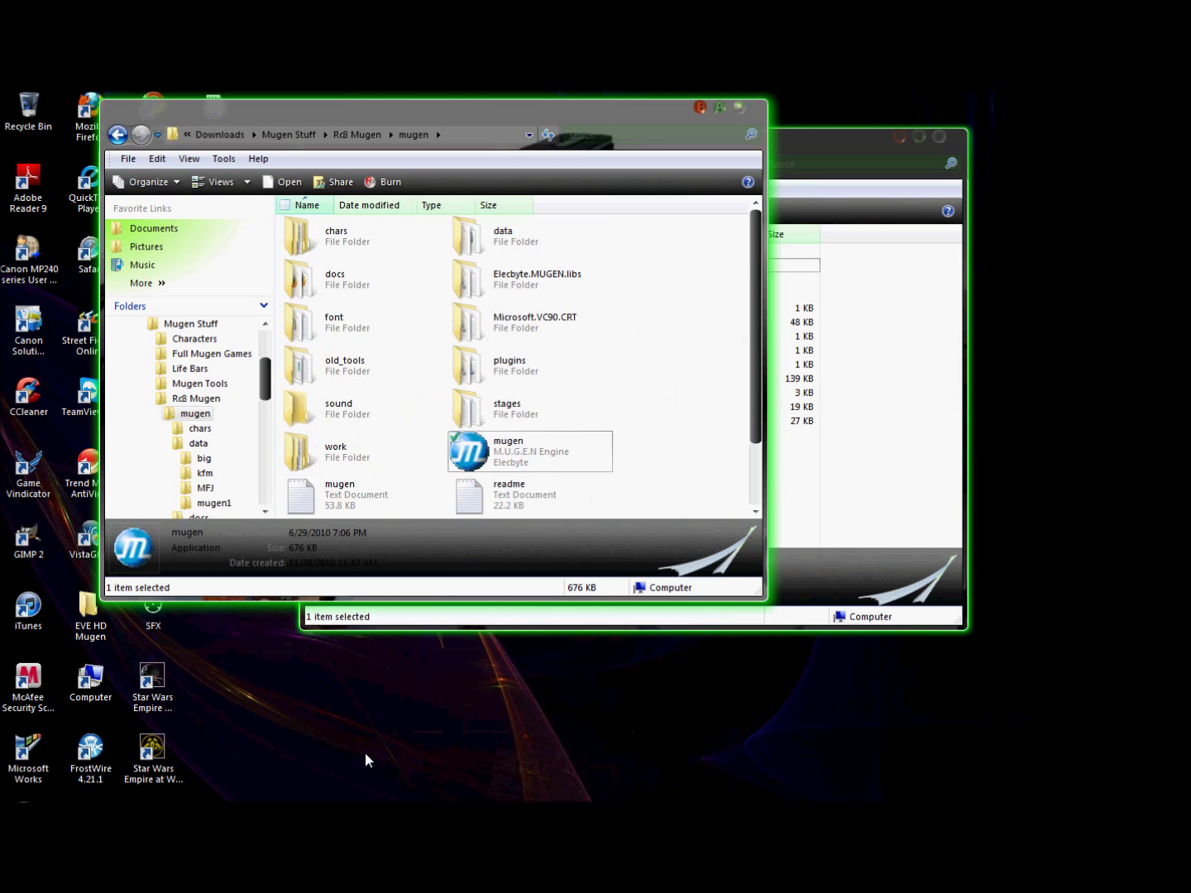
{"action": "double_click", "coordinate": [519, 233]}
{"action": "double_click", "coordinate": [312, 251]}
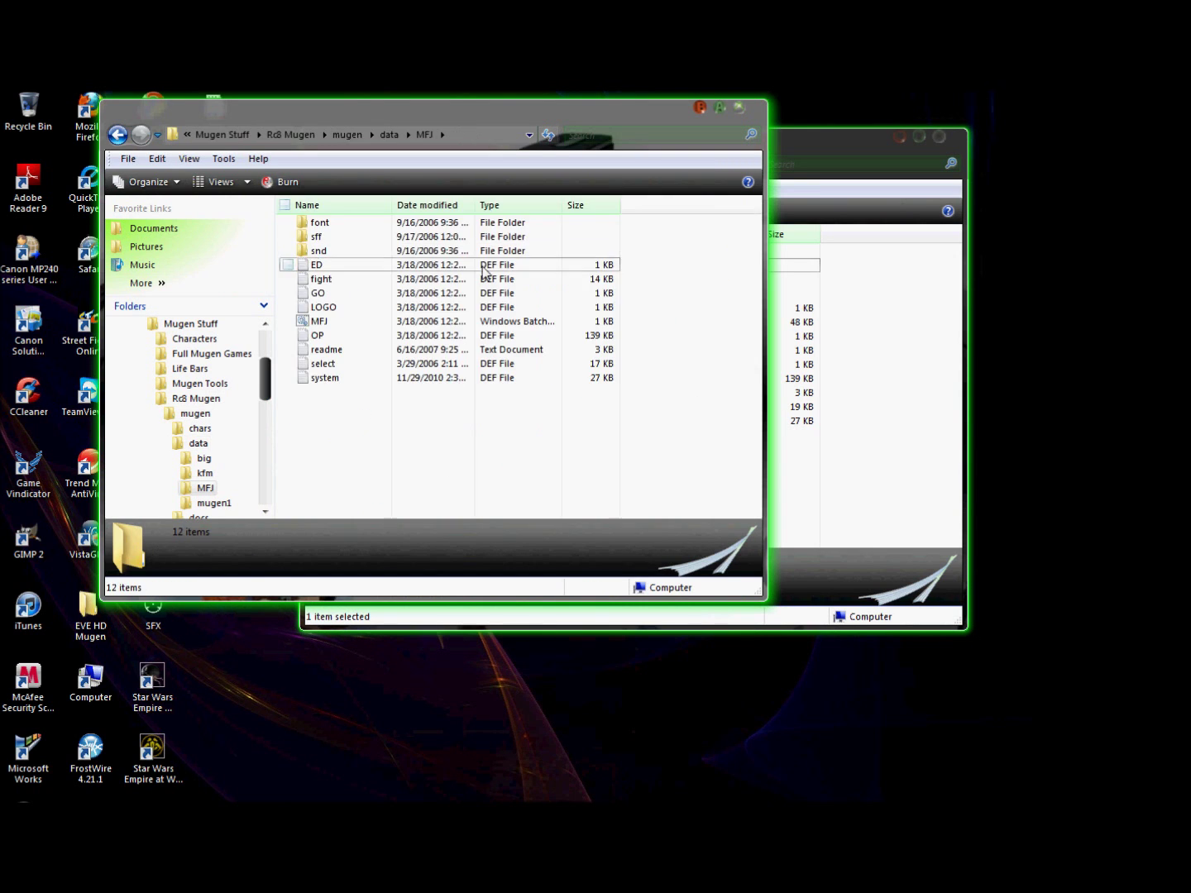
{"action": "right_click", "coordinate": [691, 267]}
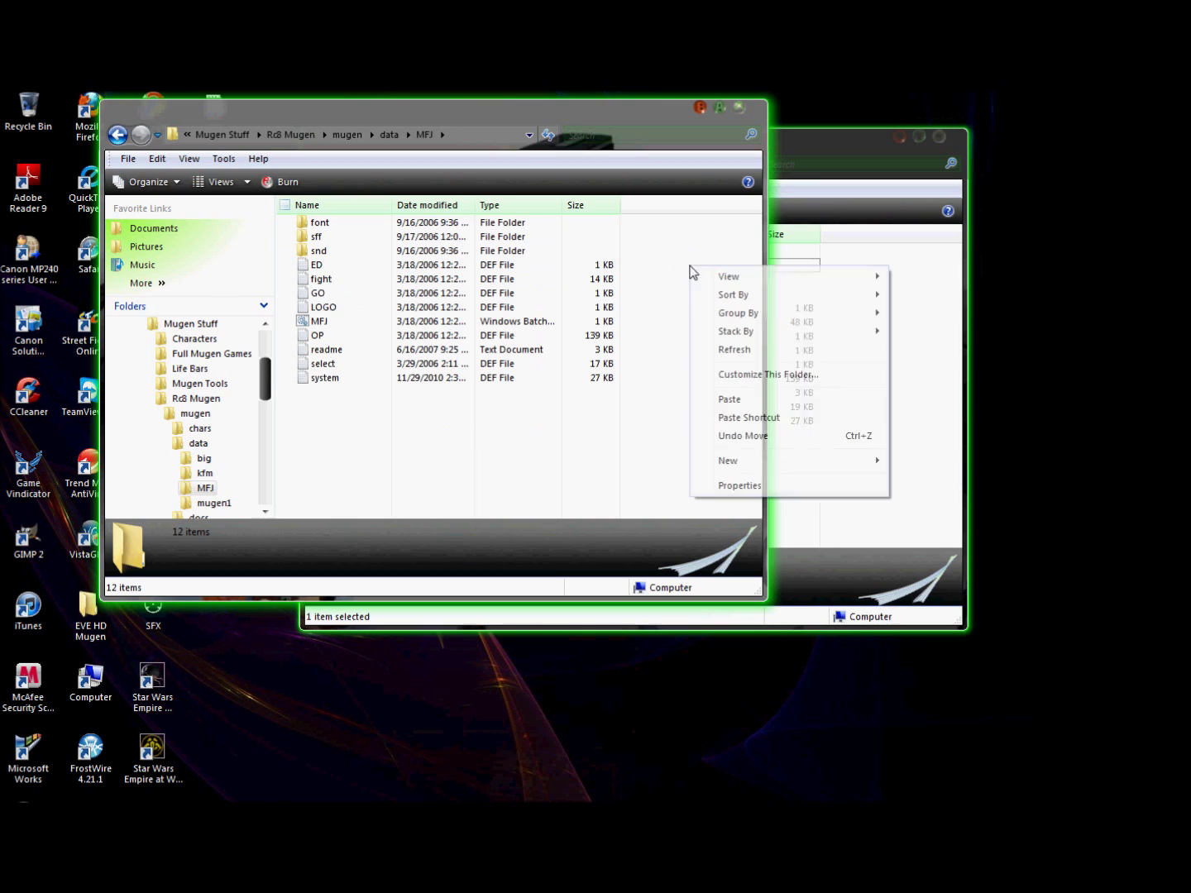
{"action": "left_click", "coordinate": [733, 406]}
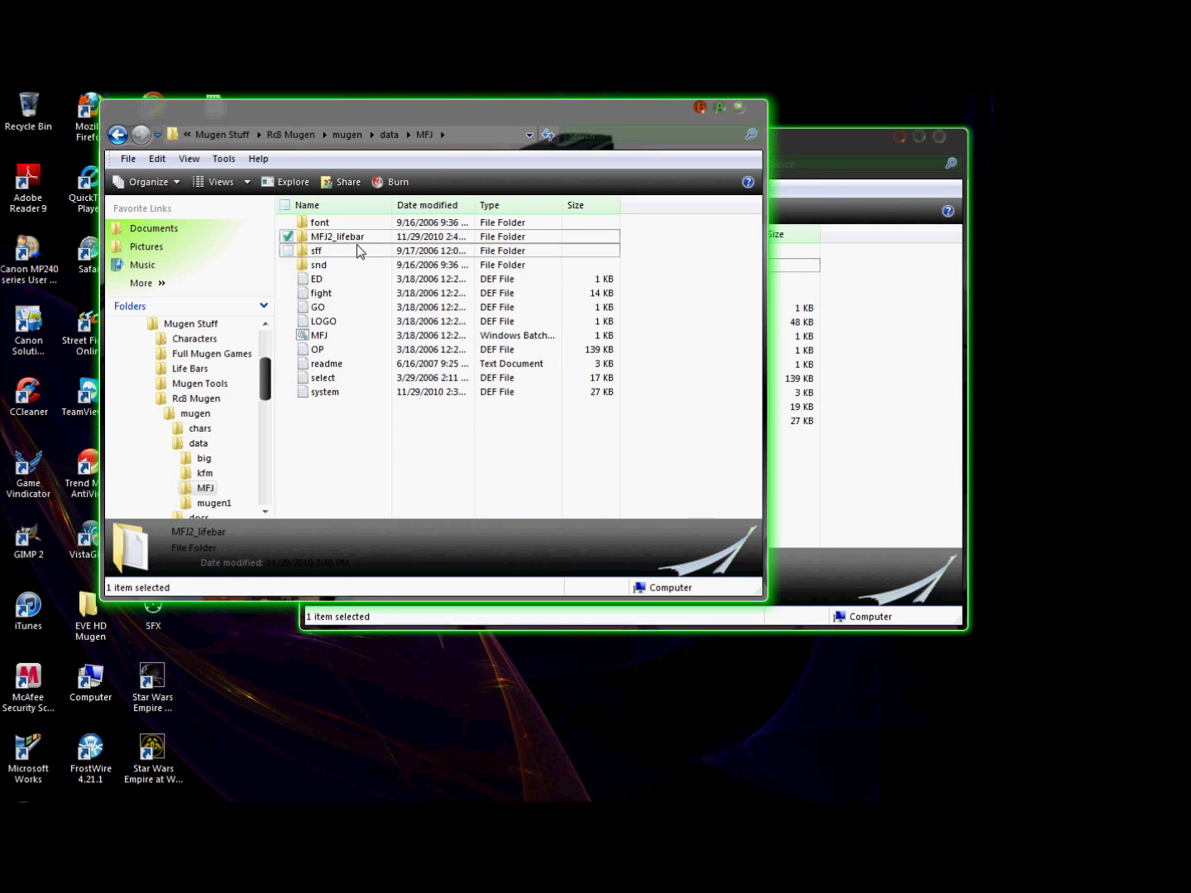
{"action": "double_click", "coordinate": [324, 391]}
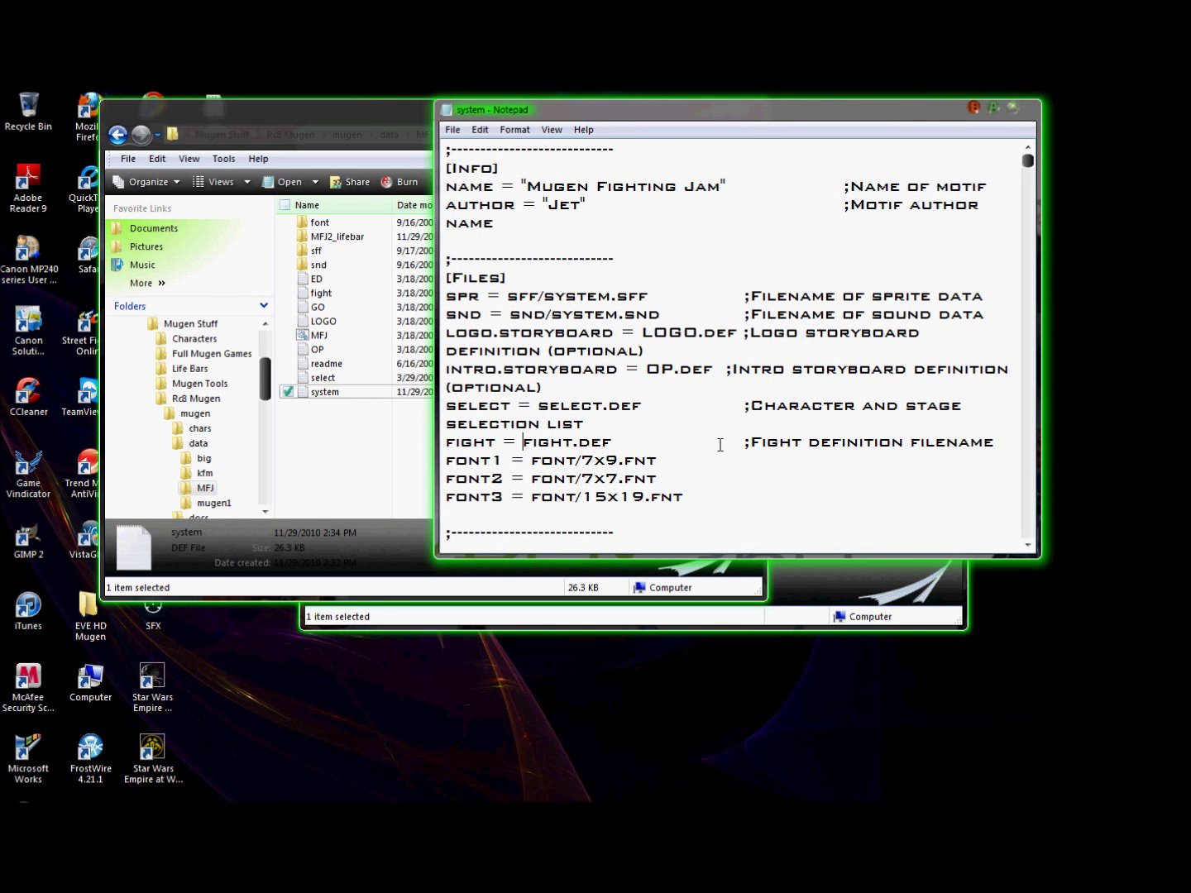
{"action": "type", "text": "M"}
{"action": "type", "text": "2_"}
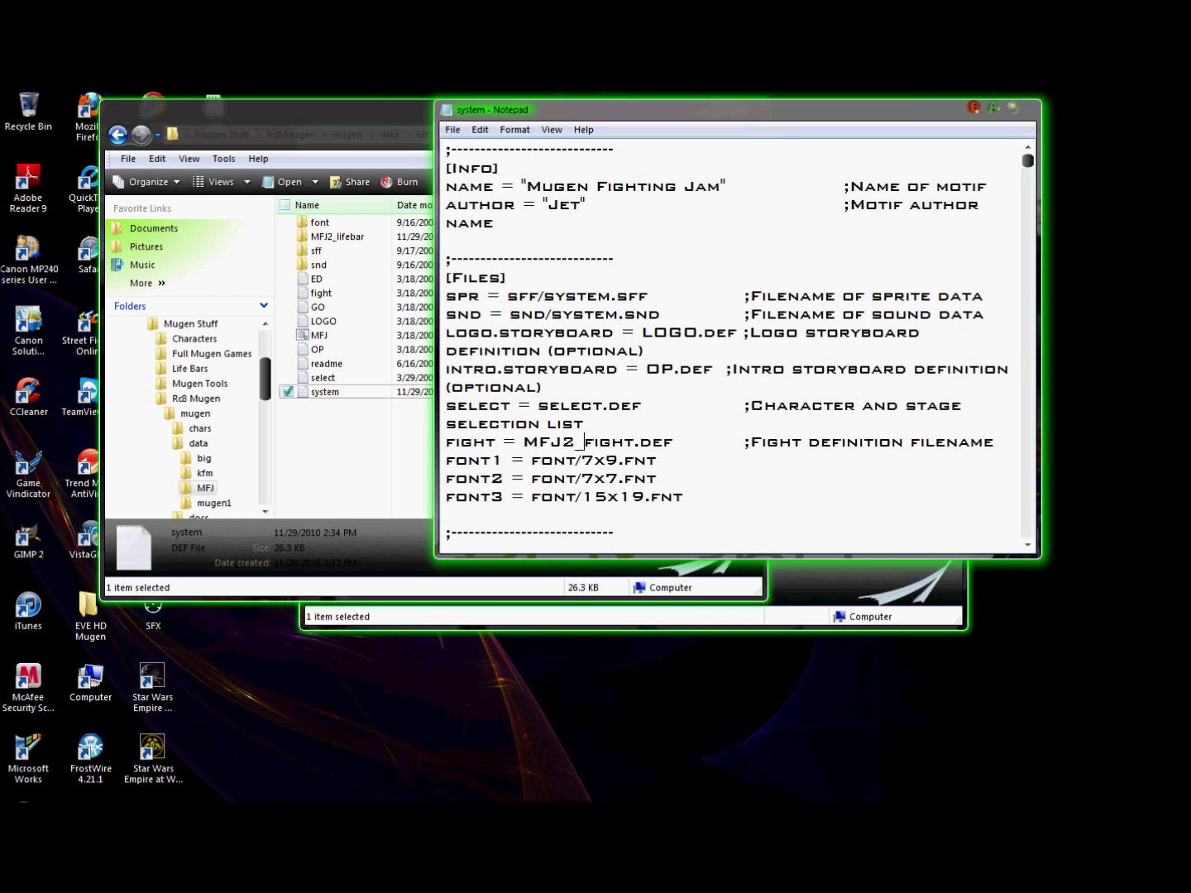
{"action": "type", "text": "LI"}
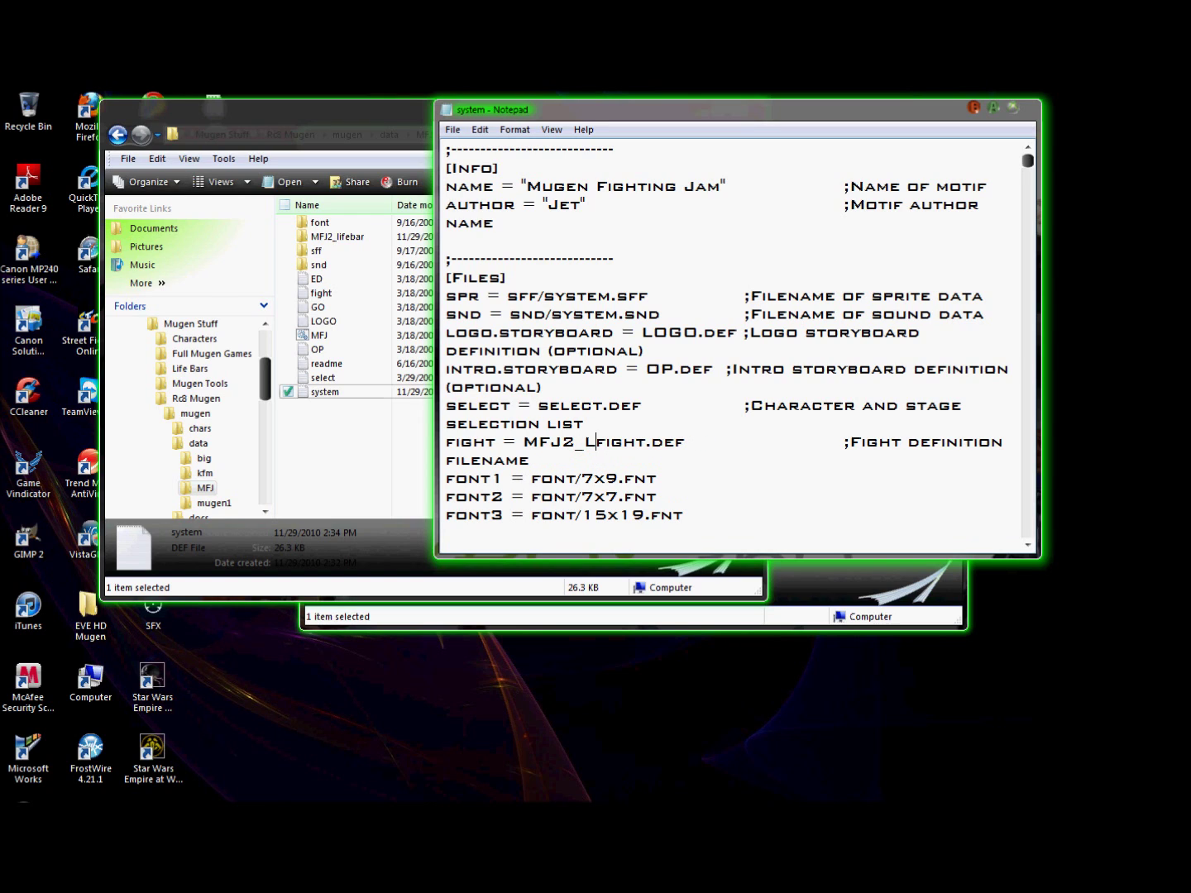
{"action": "type", "text": "IFEBA"}
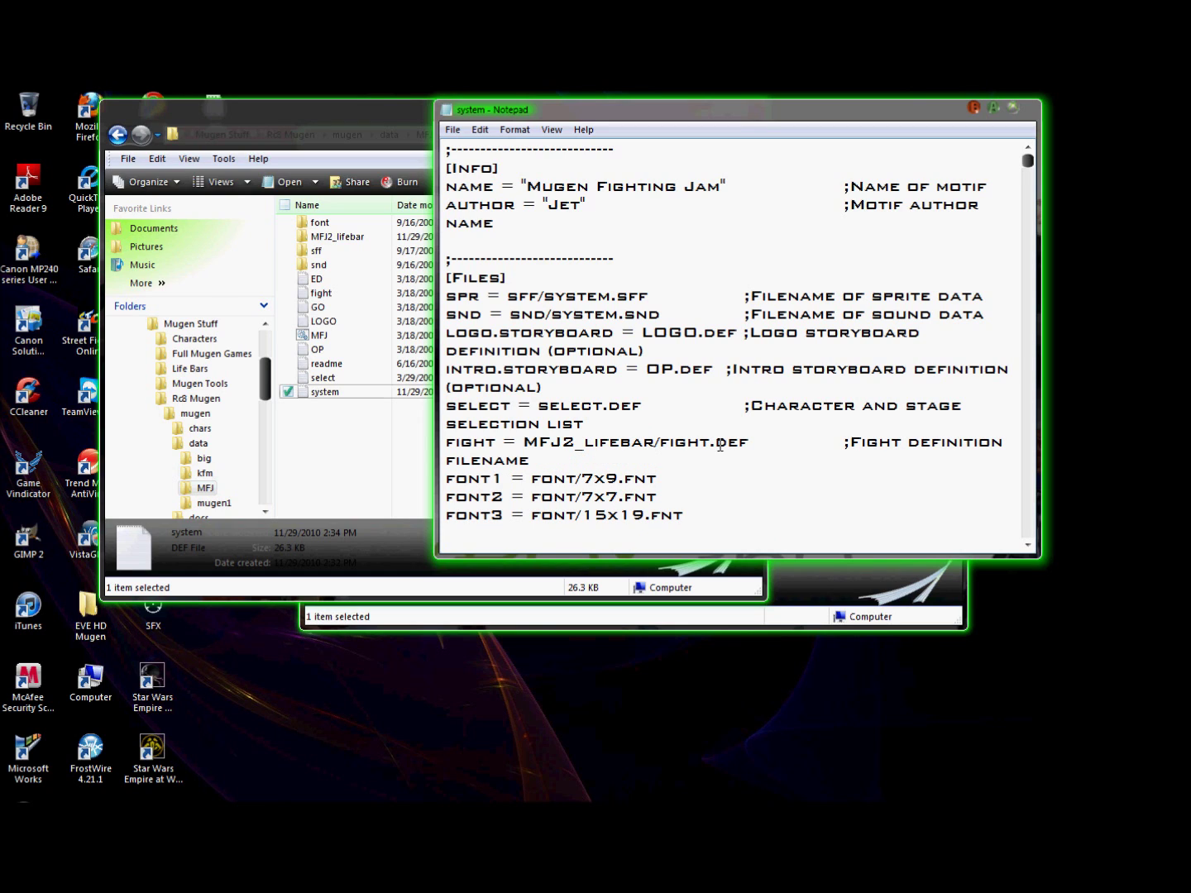
Step: Save system.def with its fight line pointing to MFJ2_lifebar/fight.def and close Notepad
{"action": "left_click", "coordinate": [453, 130]}
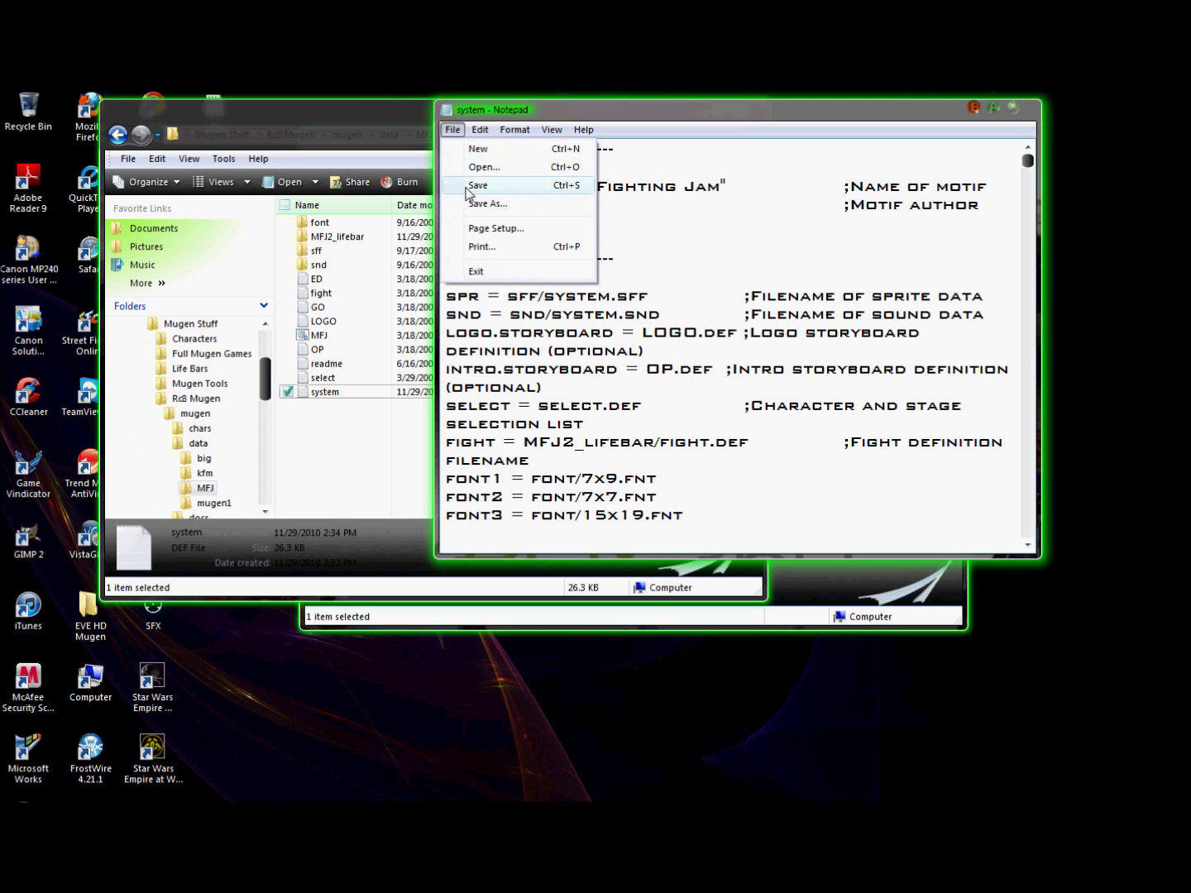
{"action": "left_click", "coordinate": [470, 186]}
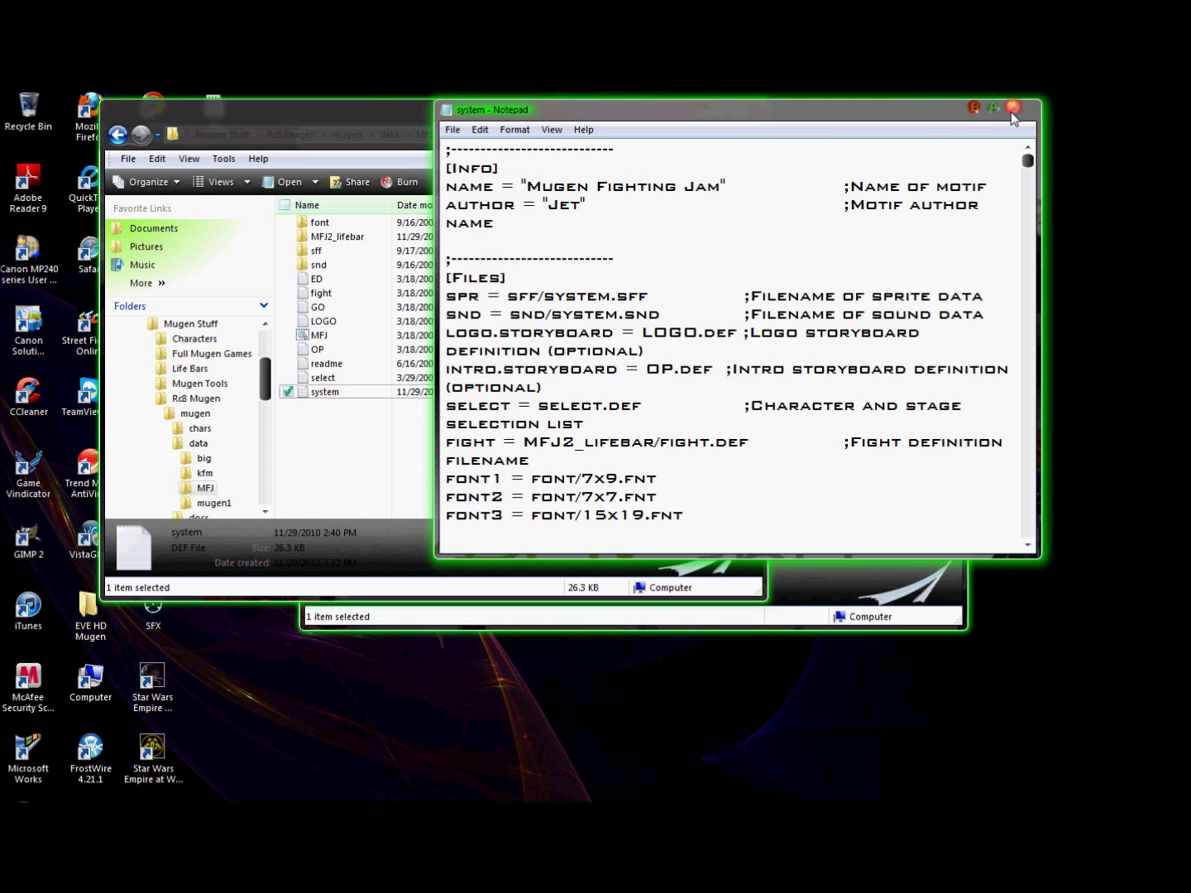
{"action": "left_click", "coordinate": [974, 108]}
Step: Close the Fighting Jam folder window and launch M.U.G.E.N from the Rc8 mugen installation folder
{"action": "left_click", "coordinate": [870, 149]}
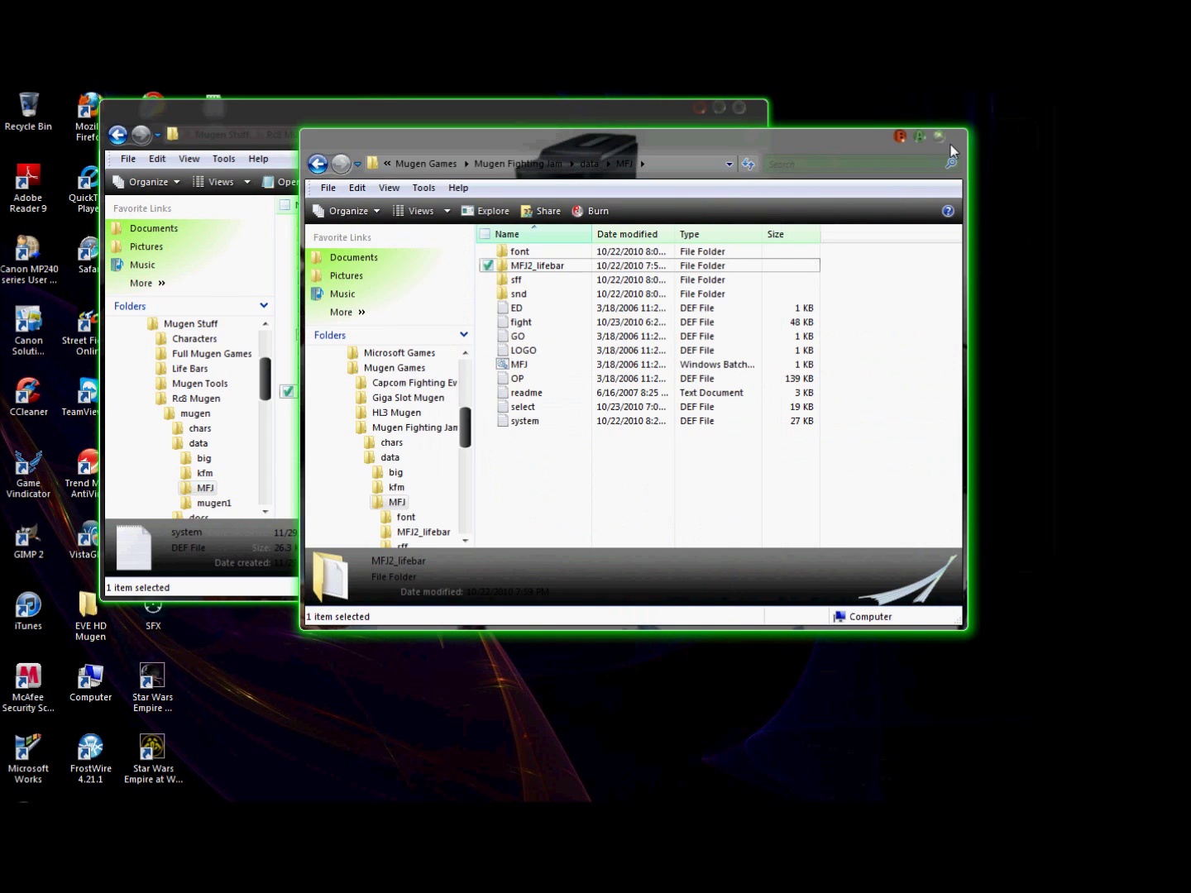
{"action": "left_click", "coordinate": [938, 141]}
{"action": "left_click_drag", "start_coordinate": [517, 109], "coordinate": [587, 116]}
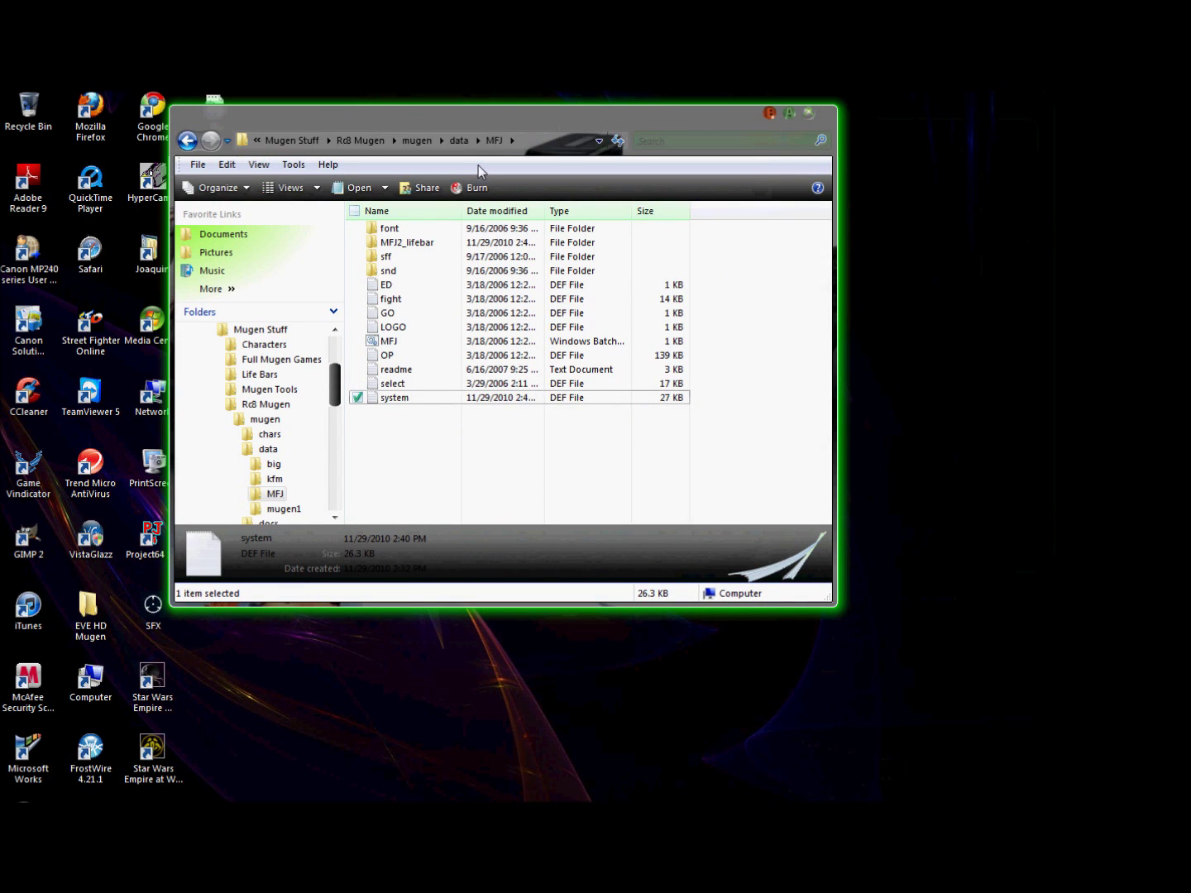
{"action": "left_click", "coordinate": [415, 140]}
{"action": "double_click", "coordinate": [562, 448]}
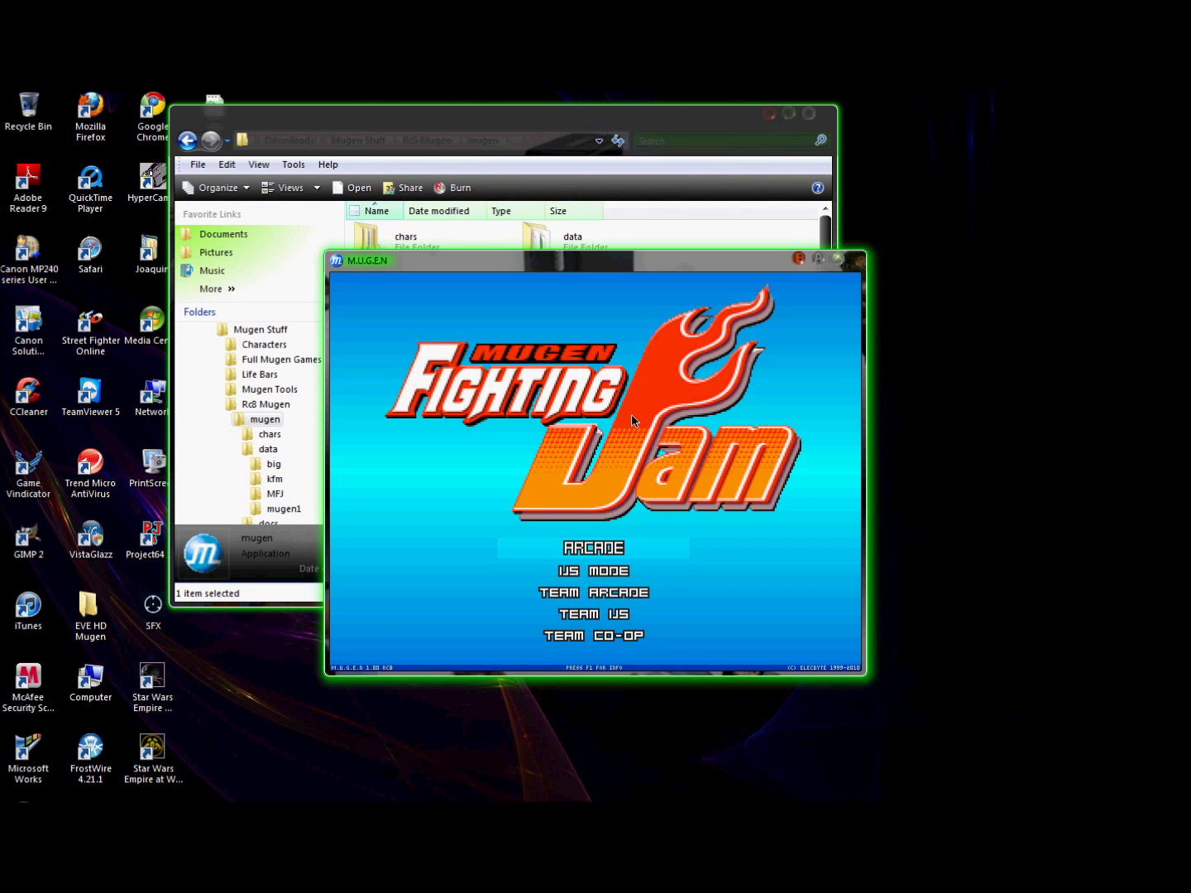
Step: Enter Watch mode and start a Kung Fu Man mirror match to check the new MFJ2 lifebars
{"action": "key", "text": "Down"}
{"action": "key", "text": "Down"}
{"action": "key", "text": "Down"}
{"action": "key", "text": "Down"}
{"action": "key", "text": "Return"}
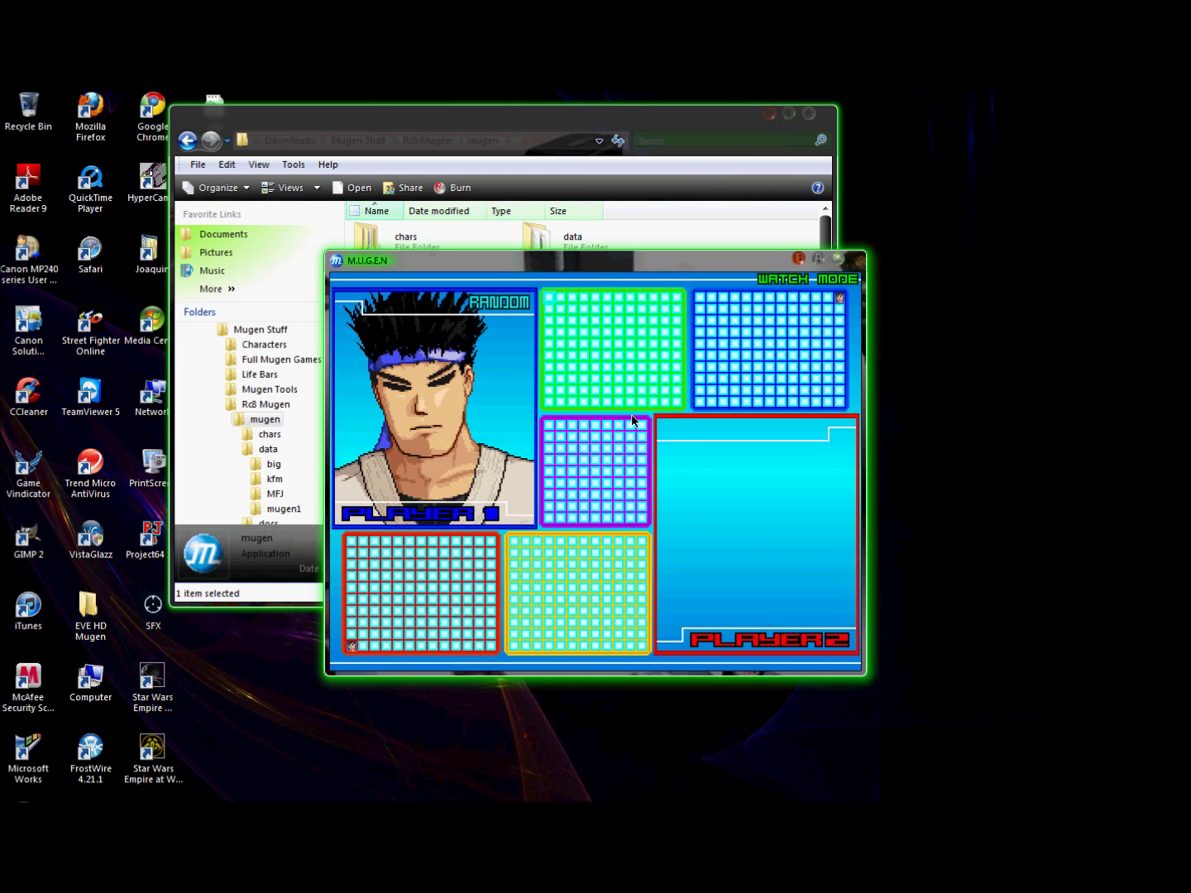
{"action": "key", "text": "Return"}
{"action": "key", "text": "Return"}
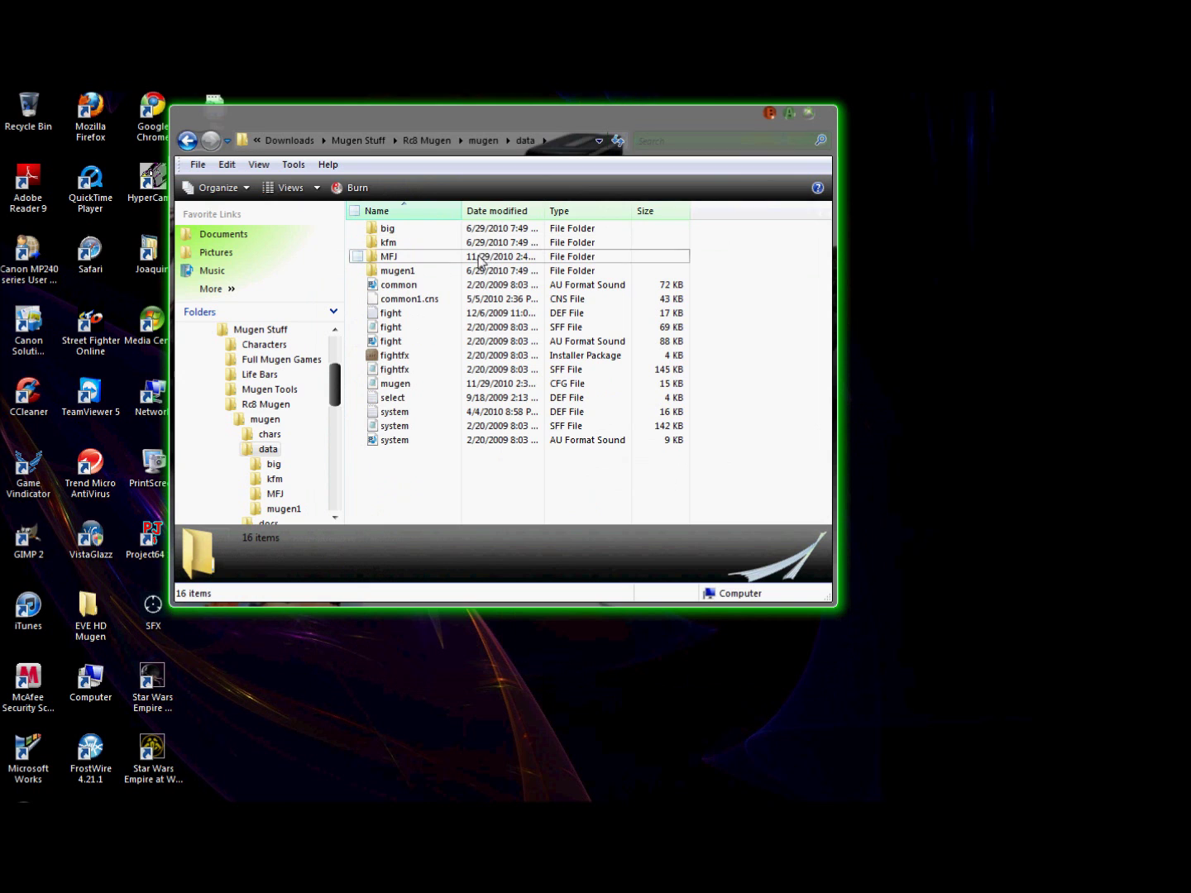
Step: View the existing fight file in MFJ2_lifebar and set that folder window aside
{"action": "double_click", "coordinate": [387, 258]}
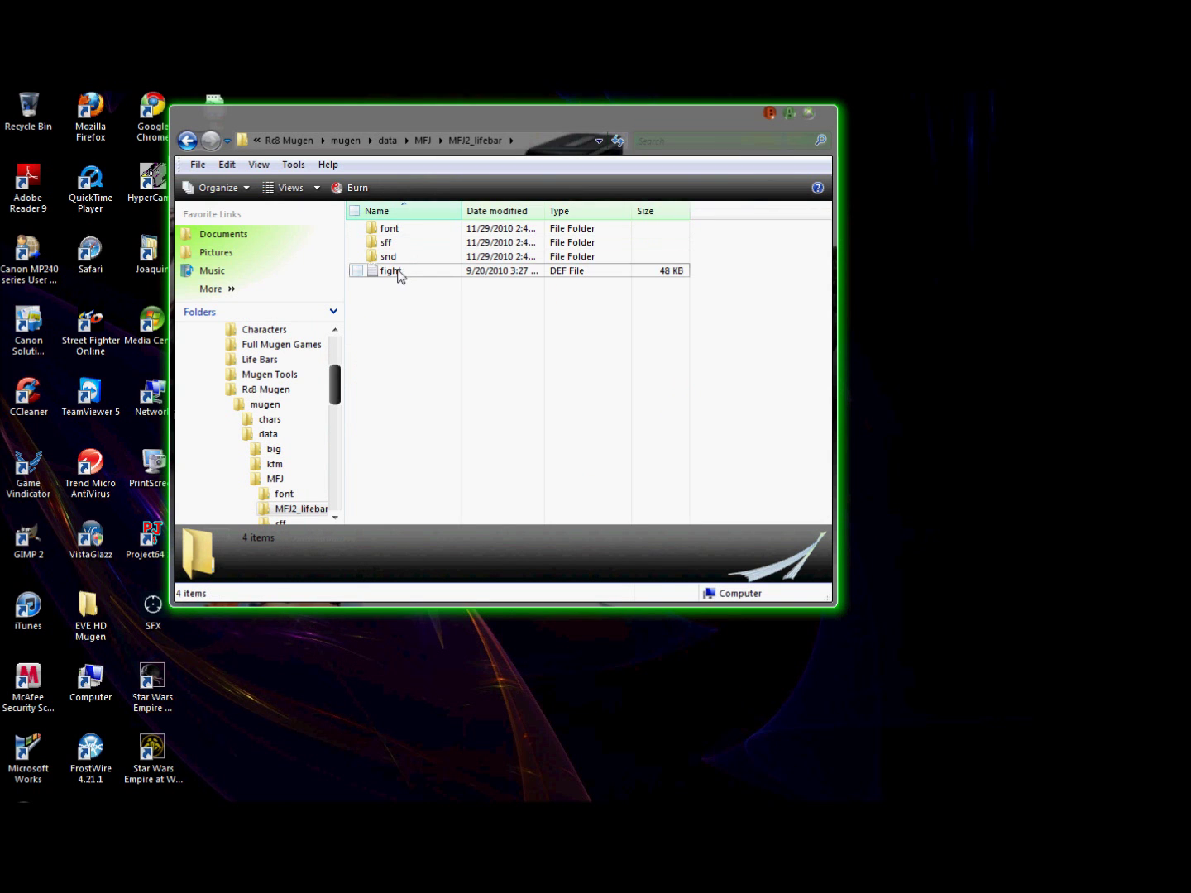
{"action": "double_click", "coordinate": [393, 270]}
{"action": "scroll", "coordinate": [859, 326], "scroll_direction": "down", "scroll_amount": 7}
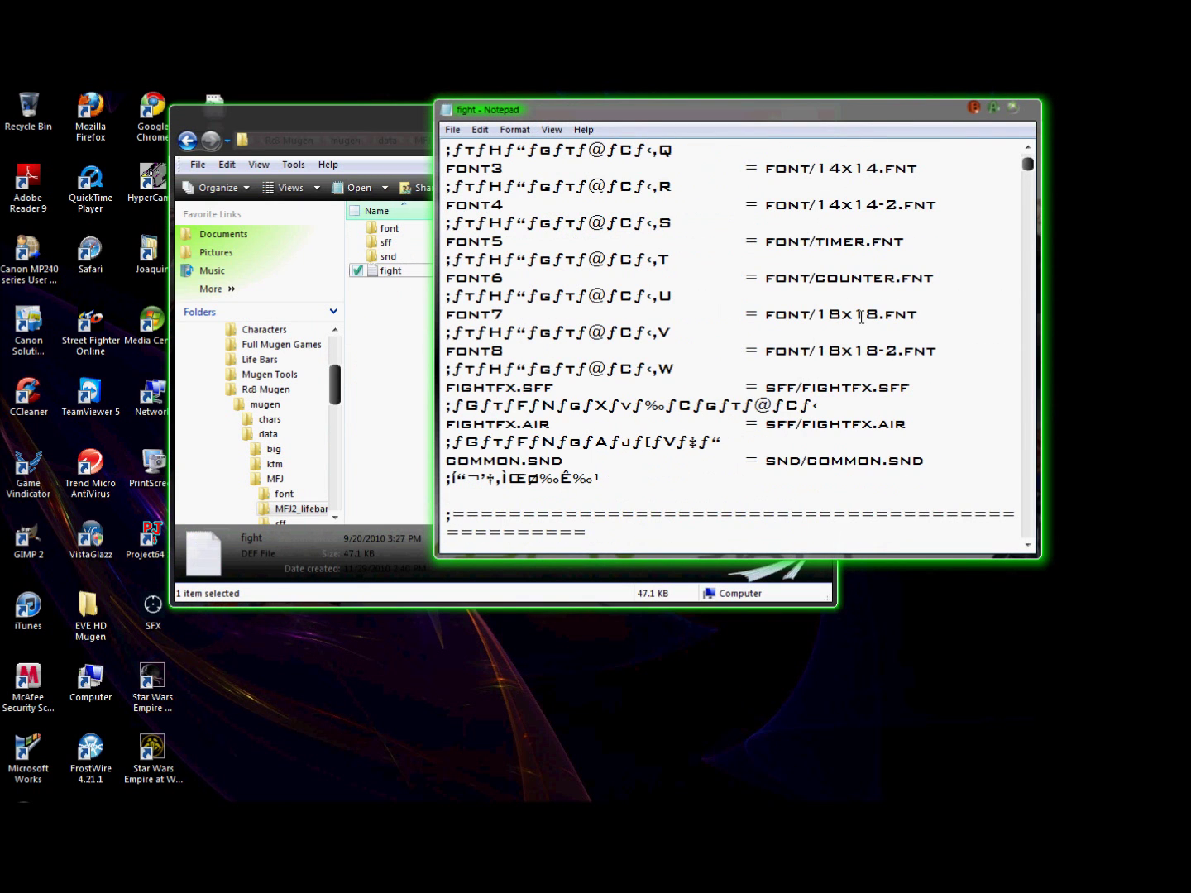
{"action": "left_click", "coordinate": [1013, 107]}
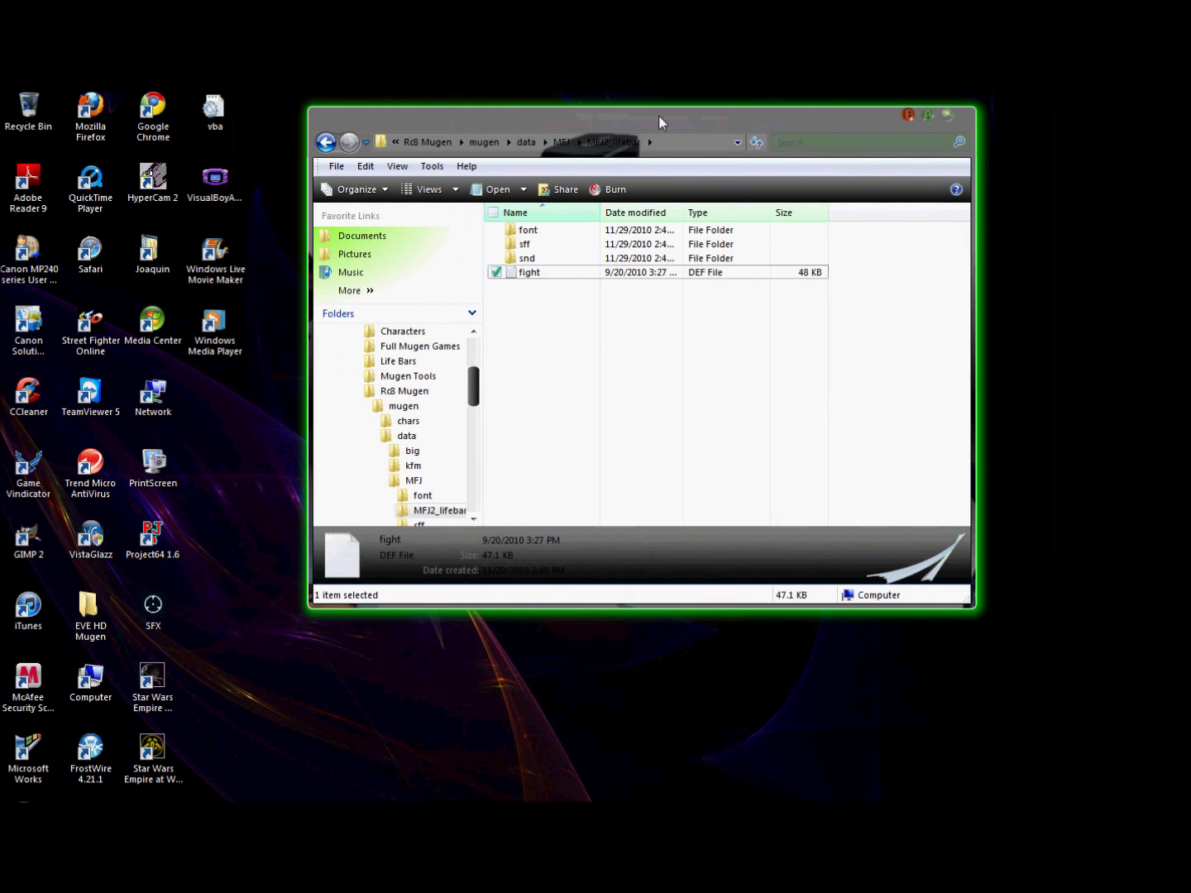
{"action": "left_click_drag", "start_coordinate": [520, 114], "coordinate": [650, 138]}
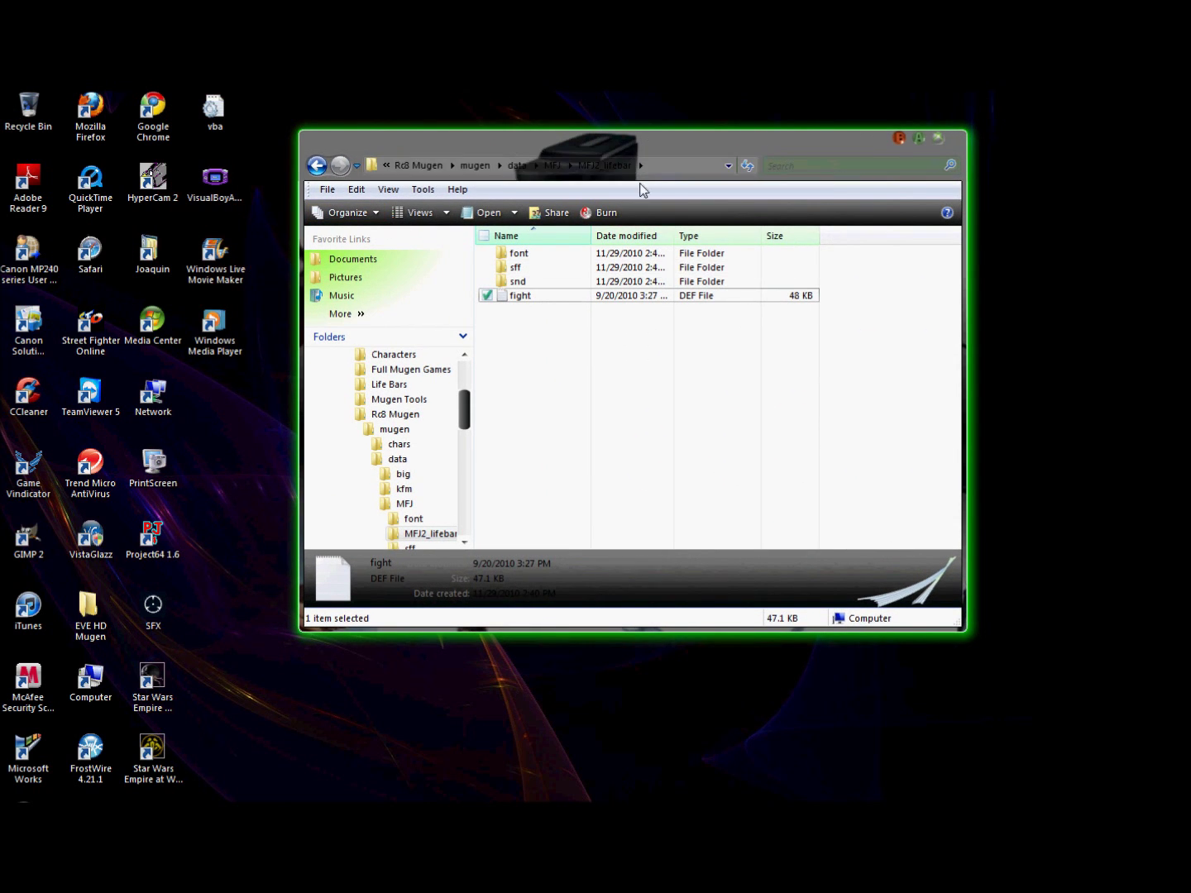
Step: Copy the fight file from Capcom Fighting Evo MAX > data > CFEG > MFJ Bars
{"action": "double_click", "coordinate": [153, 276]}
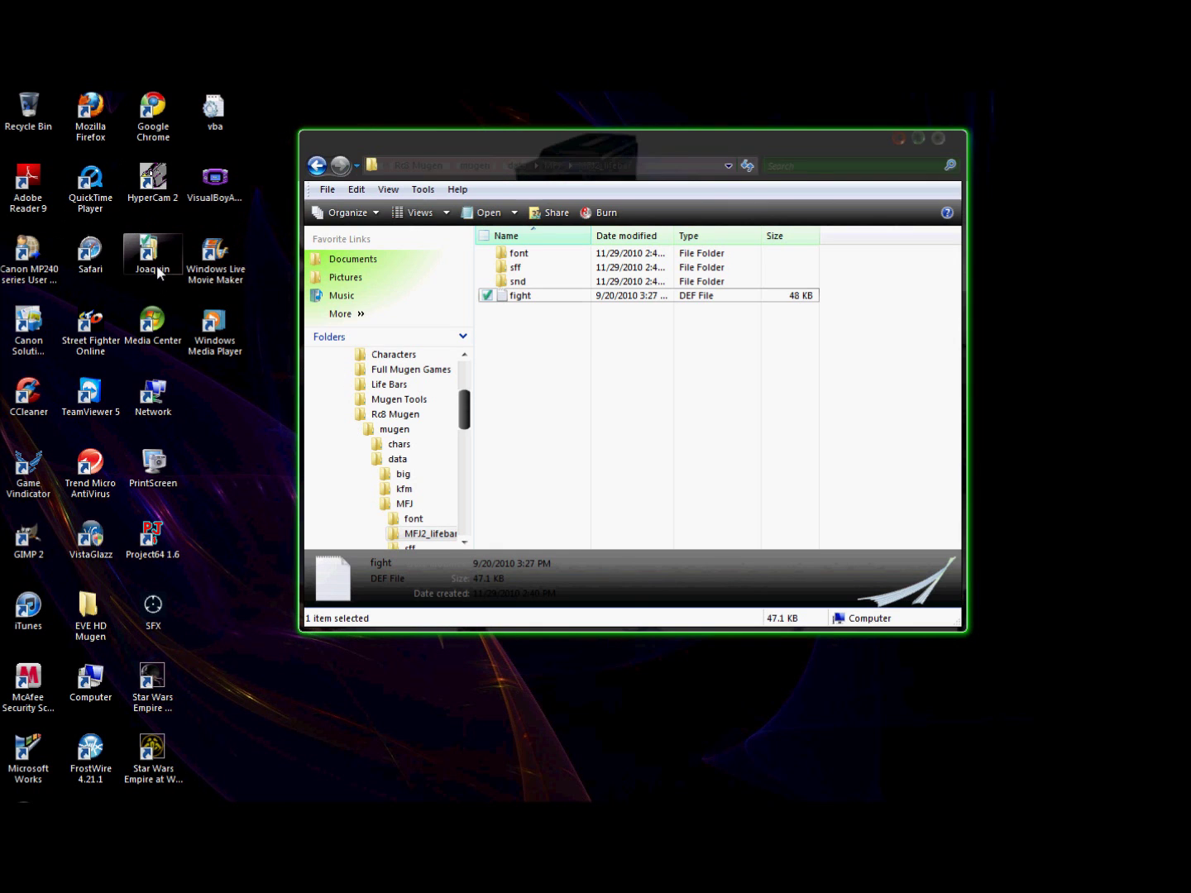
{"action": "double_click", "coordinate": [934, 469]}
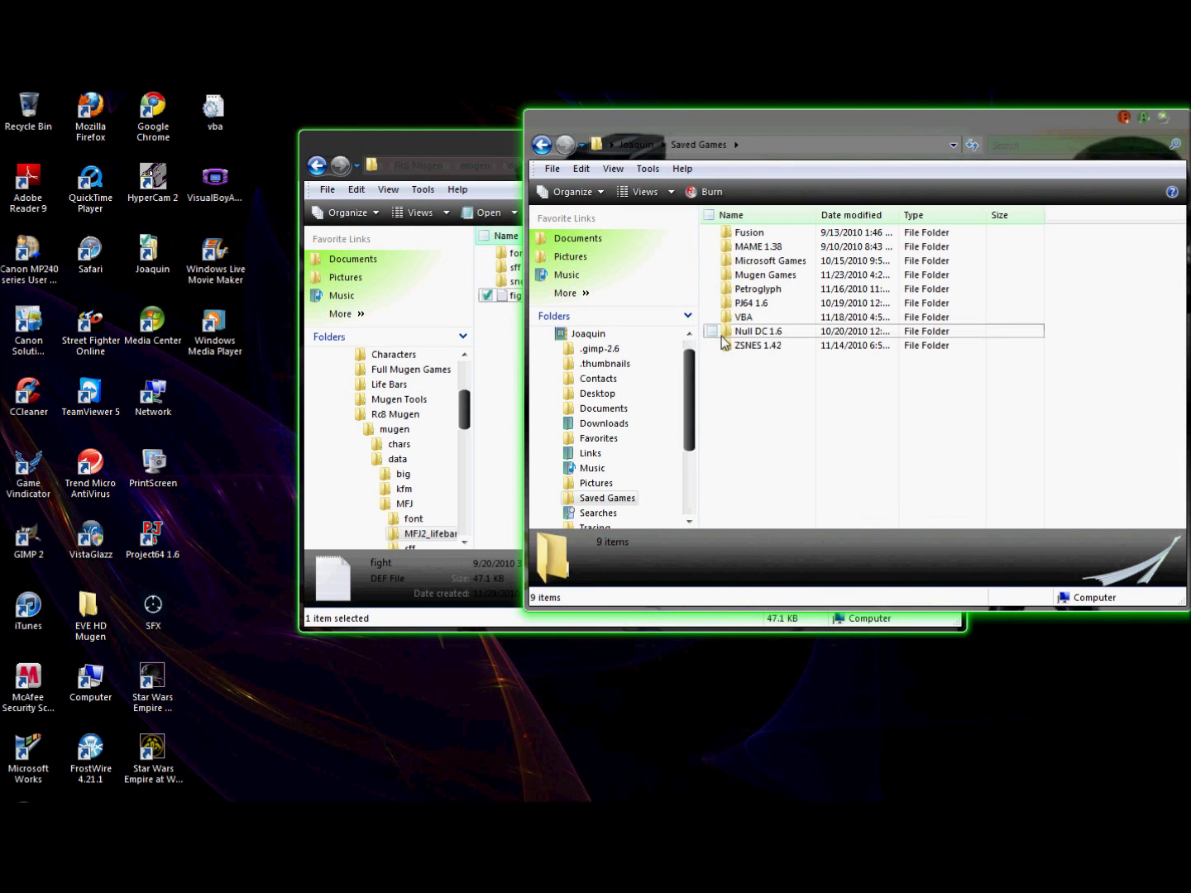
{"action": "double_click", "coordinate": [766, 276]}
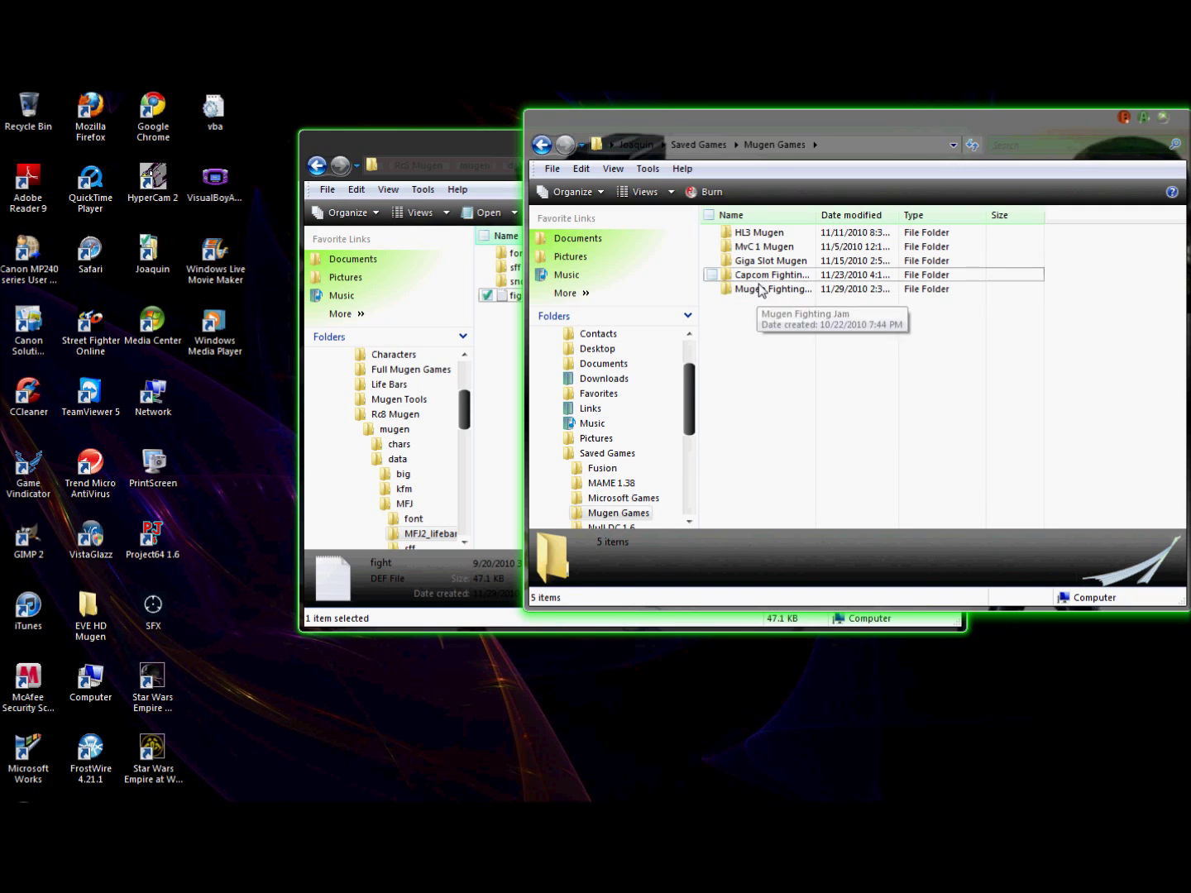
{"action": "double_click", "coordinate": [762, 284]}
{"action": "double_click", "coordinate": [930, 246]}
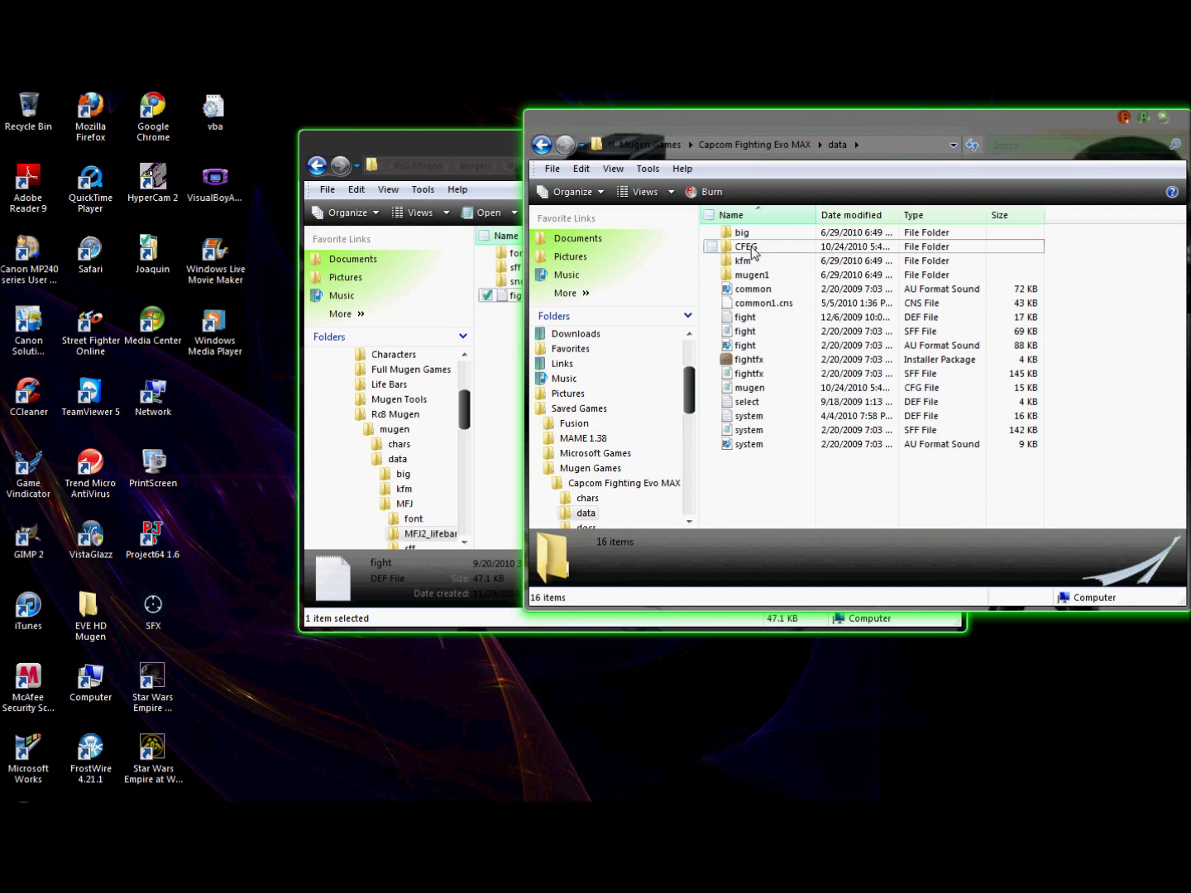
{"action": "double_click", "coordinate": [752, 247]}
{"action": "double_click", "coordinate": [752, 248]}
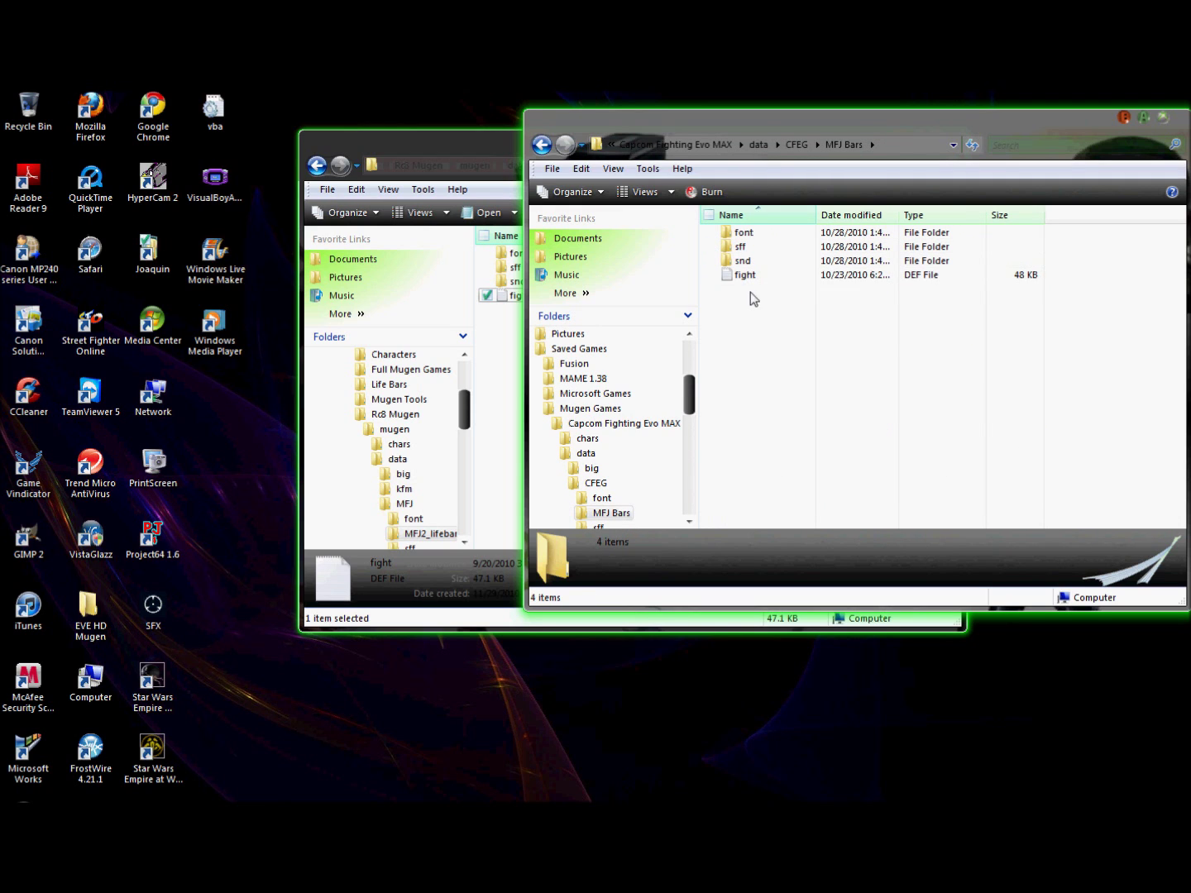
{"action": "right_click", "coordinate": [748, 276]}
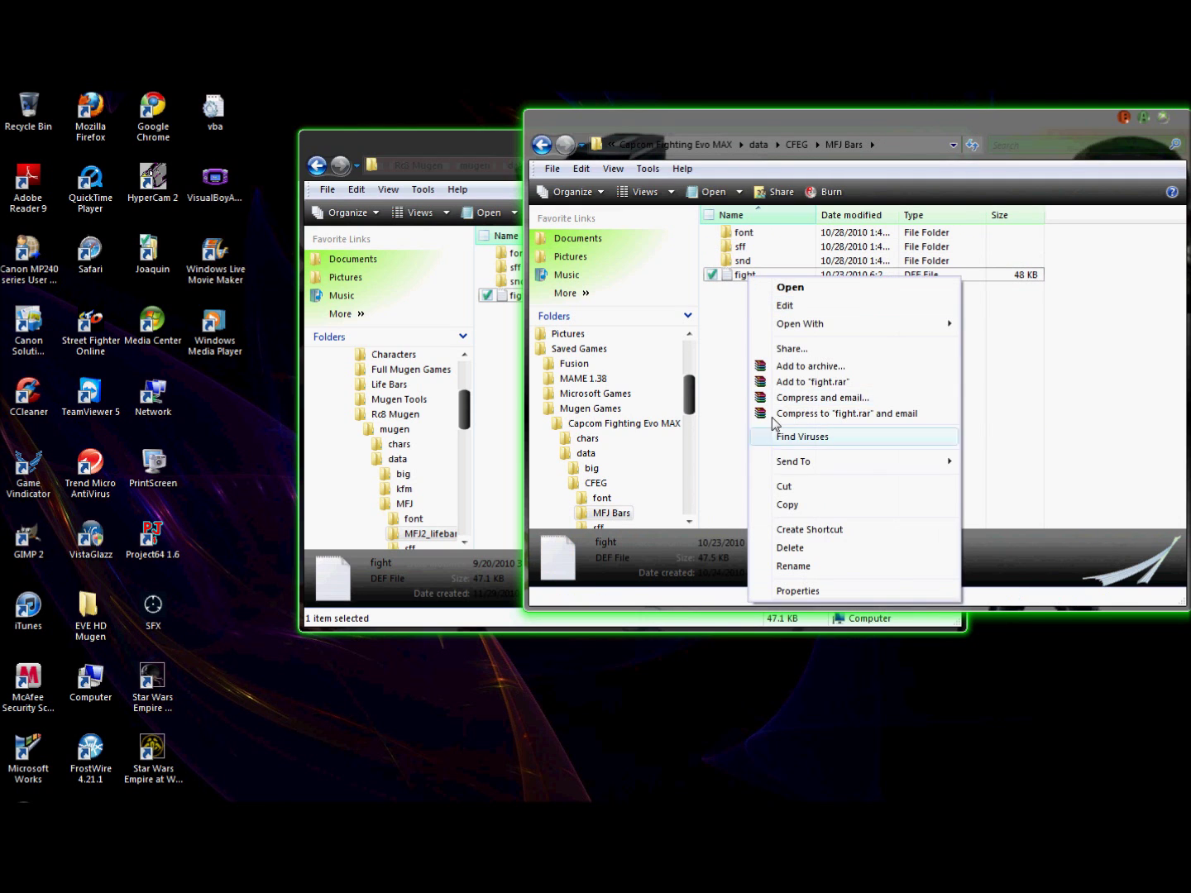
{"action": "left_click", "coordinate": [782, 504]}
{"action": "left_click", "coordinate": [1130, 115]}
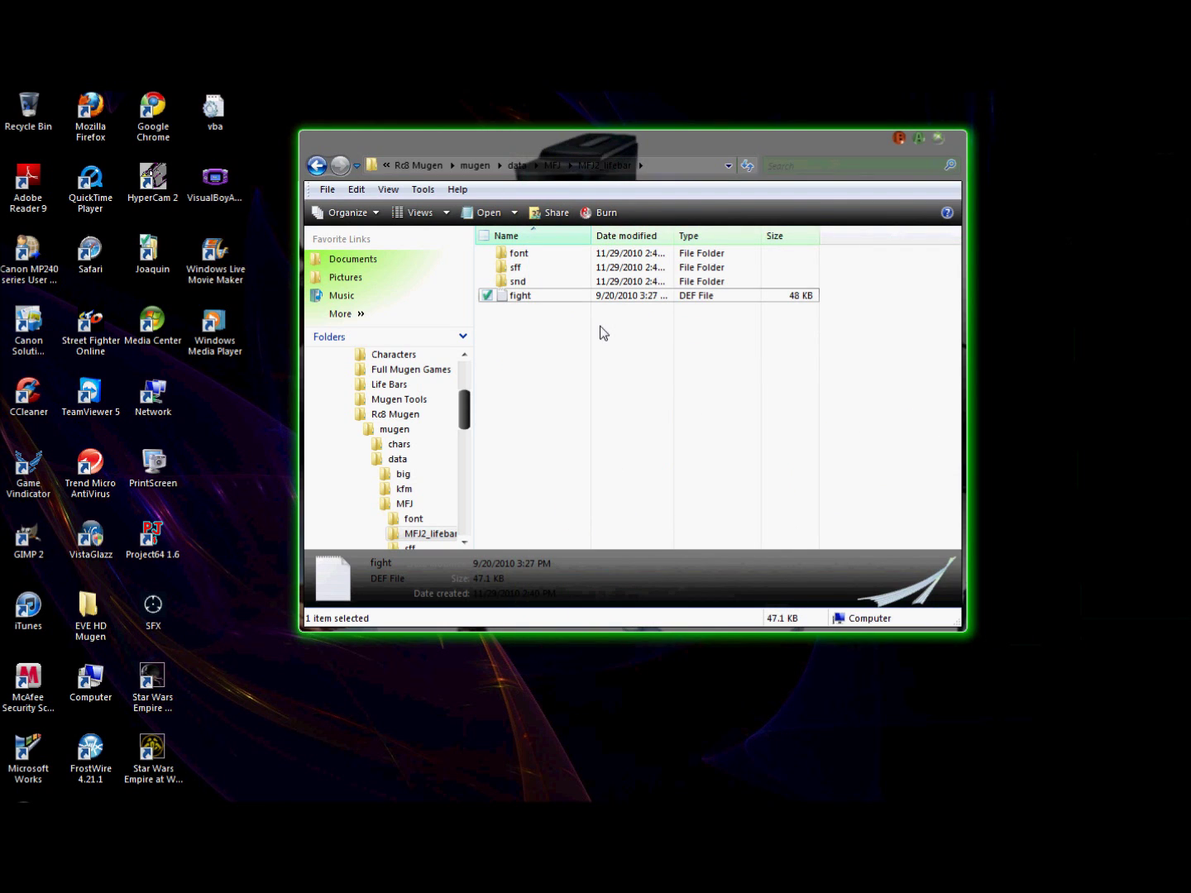
Step: Paste it into MFJ2_lifebar with Copy and Replace, then launch mugen.exe from the main folder
{"action": "right_click", "coordinate": [600, 328]}
{"action": "left_click", "coordinate": [648, 467]}
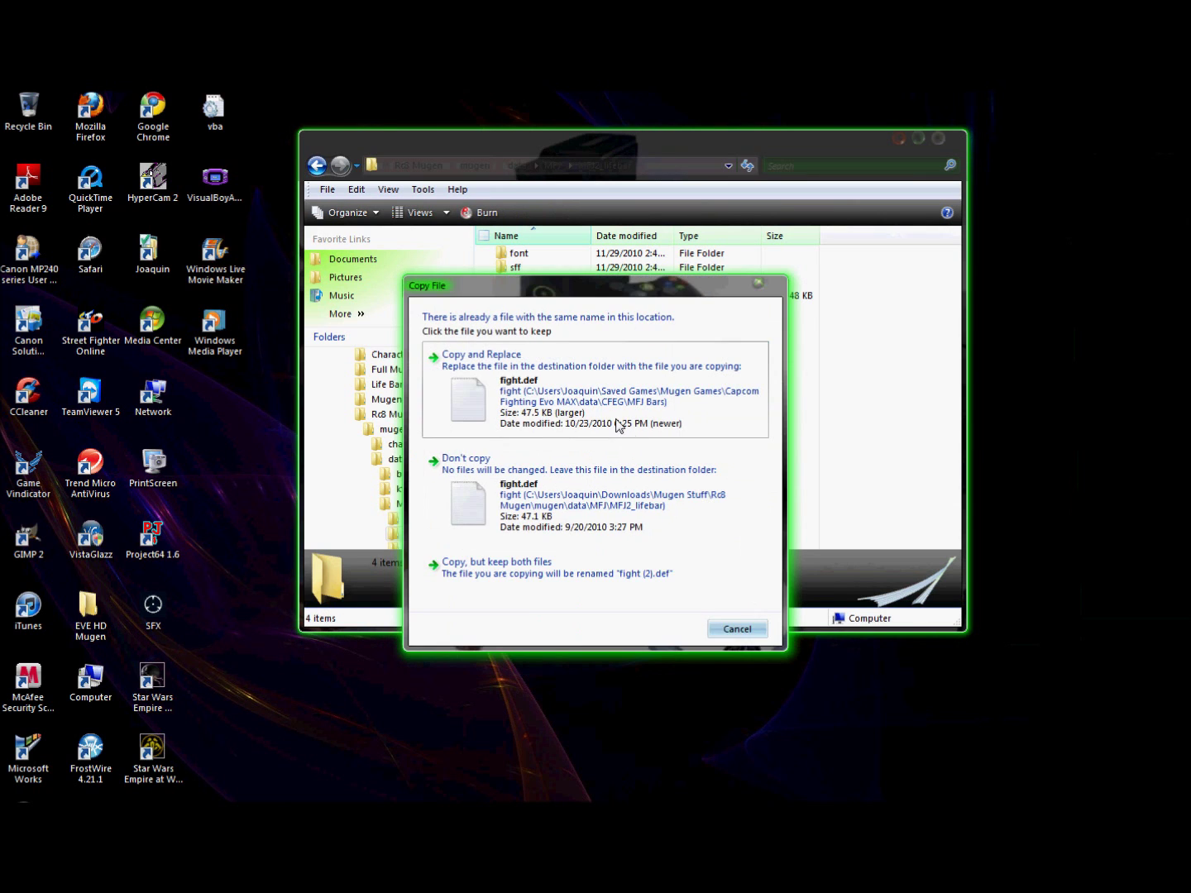
{"action": "left_click", "coordinate": [618, 423]}
{"action": "left_click", "coordinate": [810, 415]}
{"action": "left_click", "coordinate": [554, 165]}
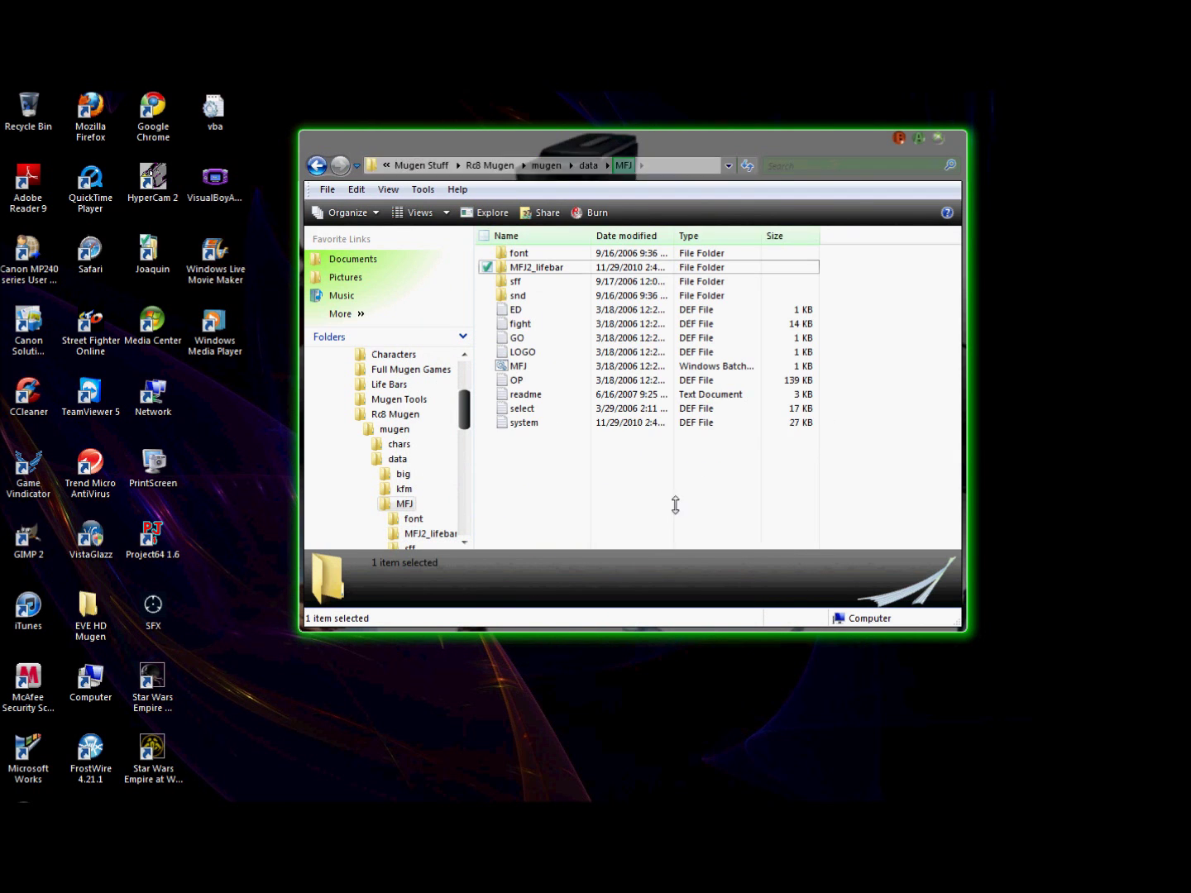
{"action": "left_click", "coordinate": [542, 168]}
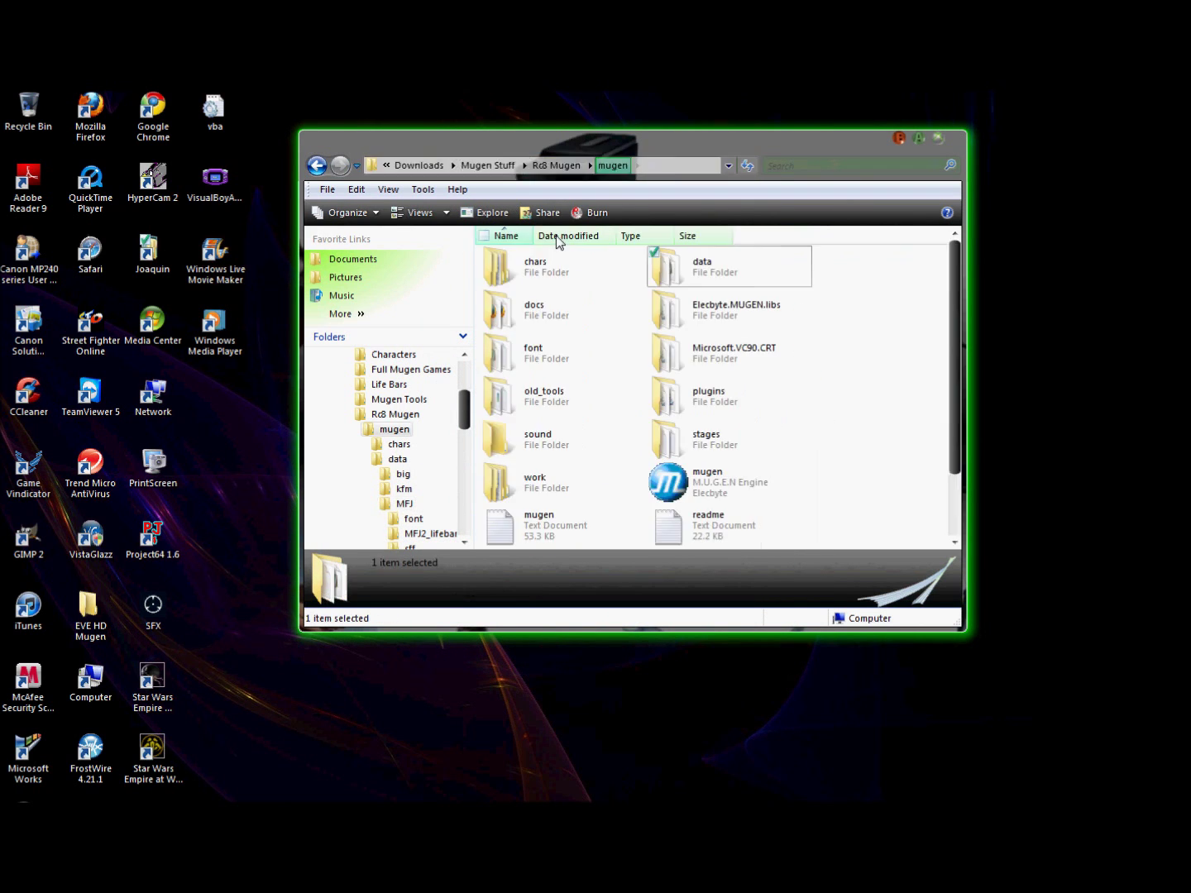
{"action": "double_click", "coordinate": [722, 491]}
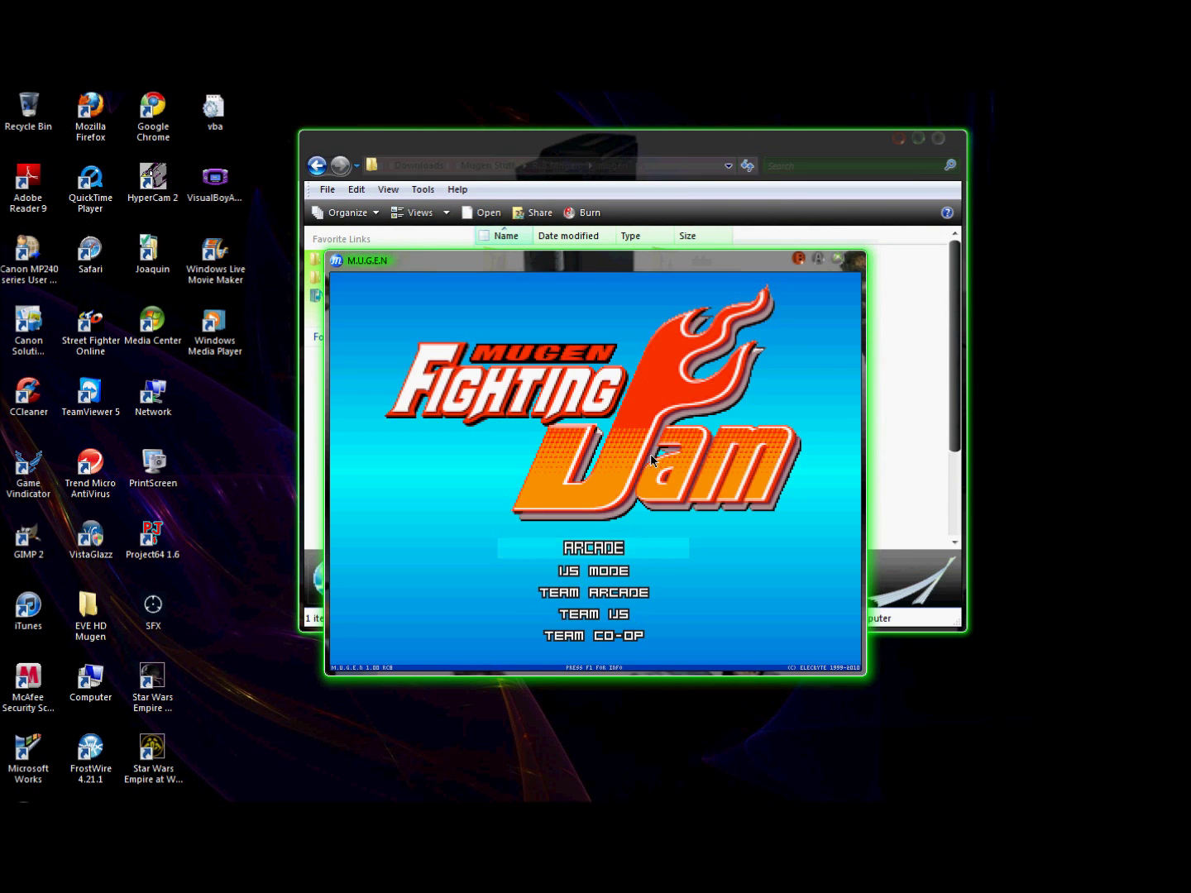
Step: Start a Watch mode Kung Fu Man mirror match with the default stage to see the replaced lifebars
{"action": "key", "text": "Up"}
{"action": "key", "text": "Up"}
{"action": "key", "text": "Up"}
{"action": "key", "text": "Return"}
{"action": "key", "text": "Return"}
{"action": "key", "text": "Return"}
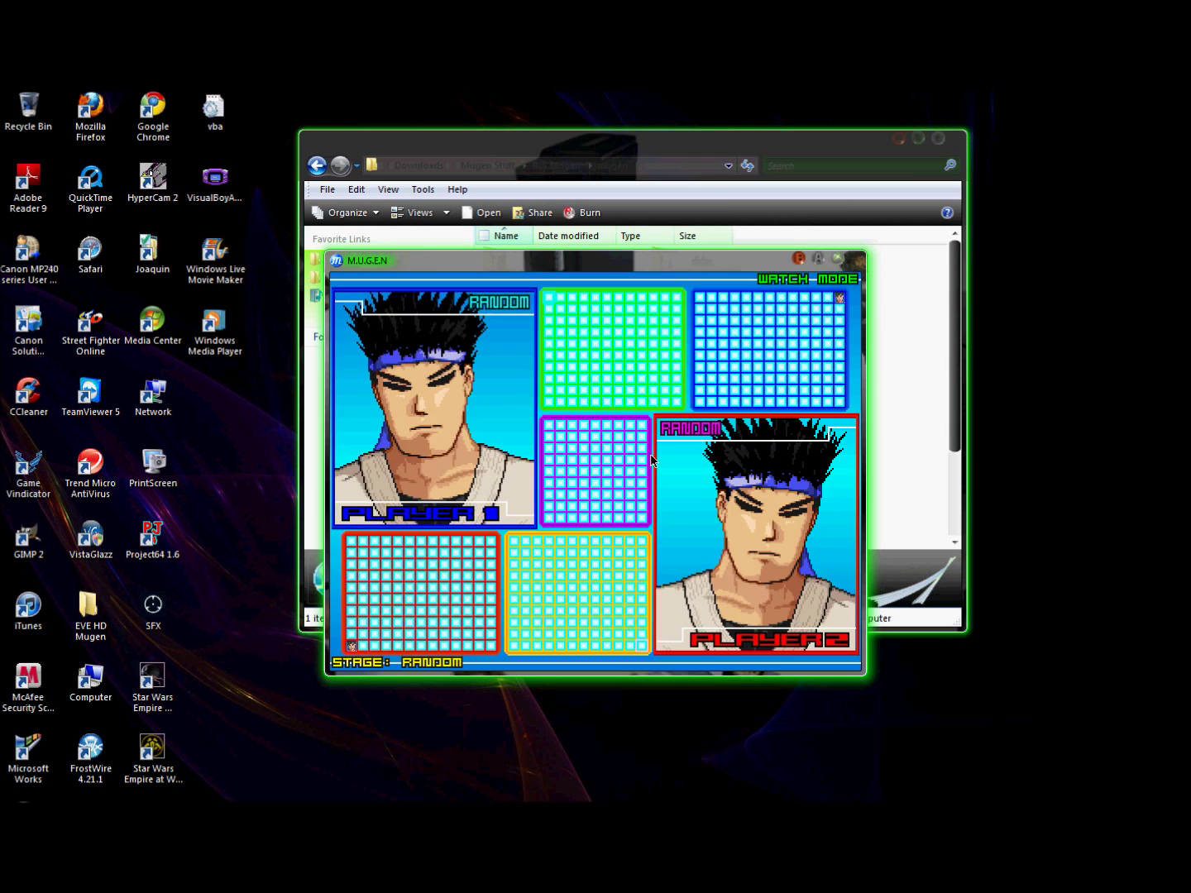
{"action": "key", "text": "Return"}
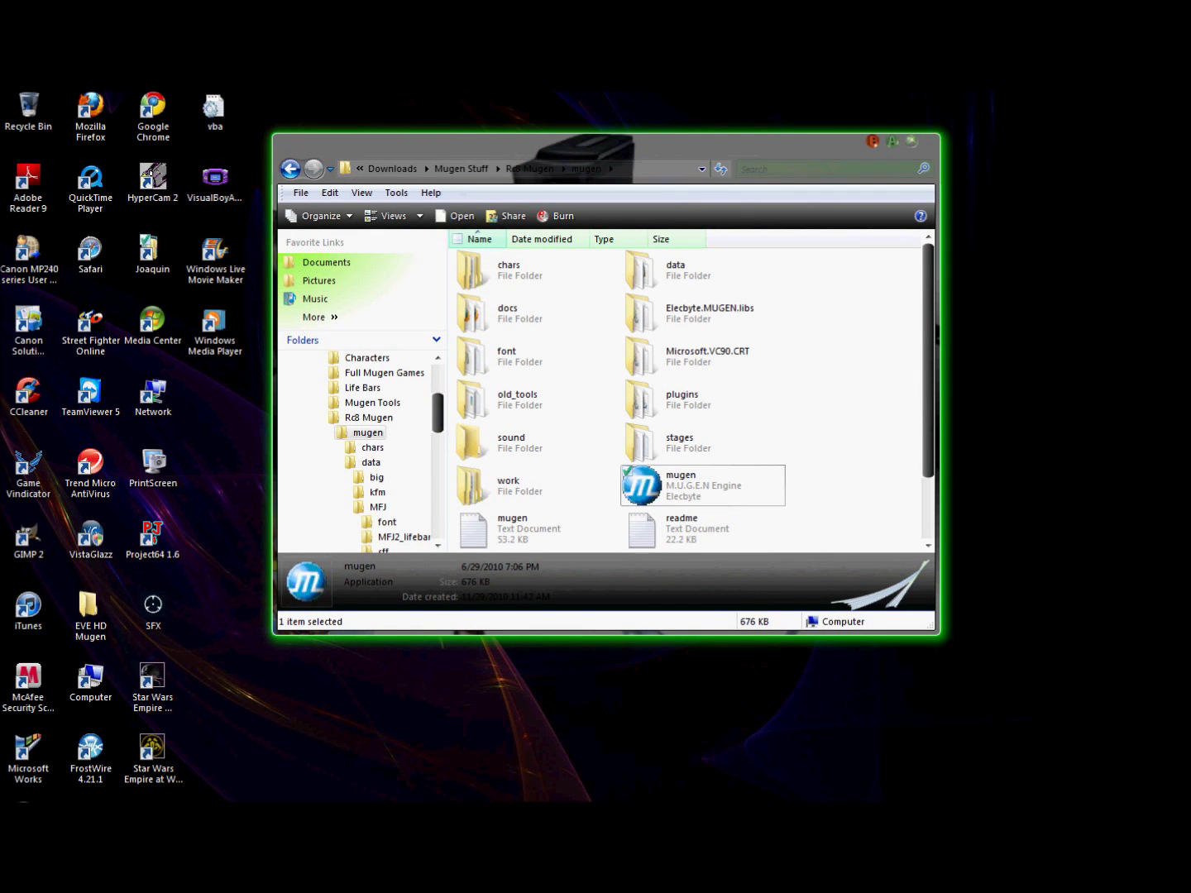
{"action": "left_click", "coordinate": [837, 820]}
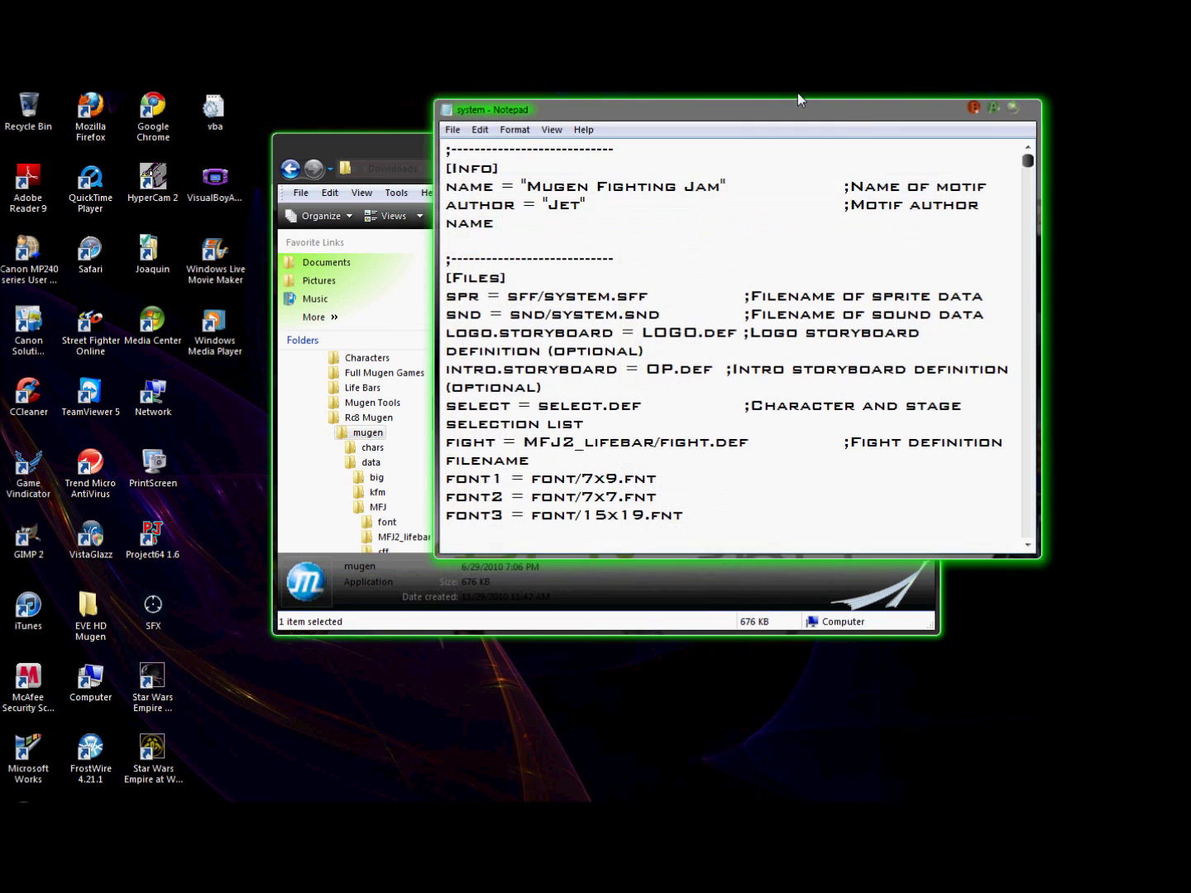
{"action": "left_click", "coordinate": [1012, 110]}
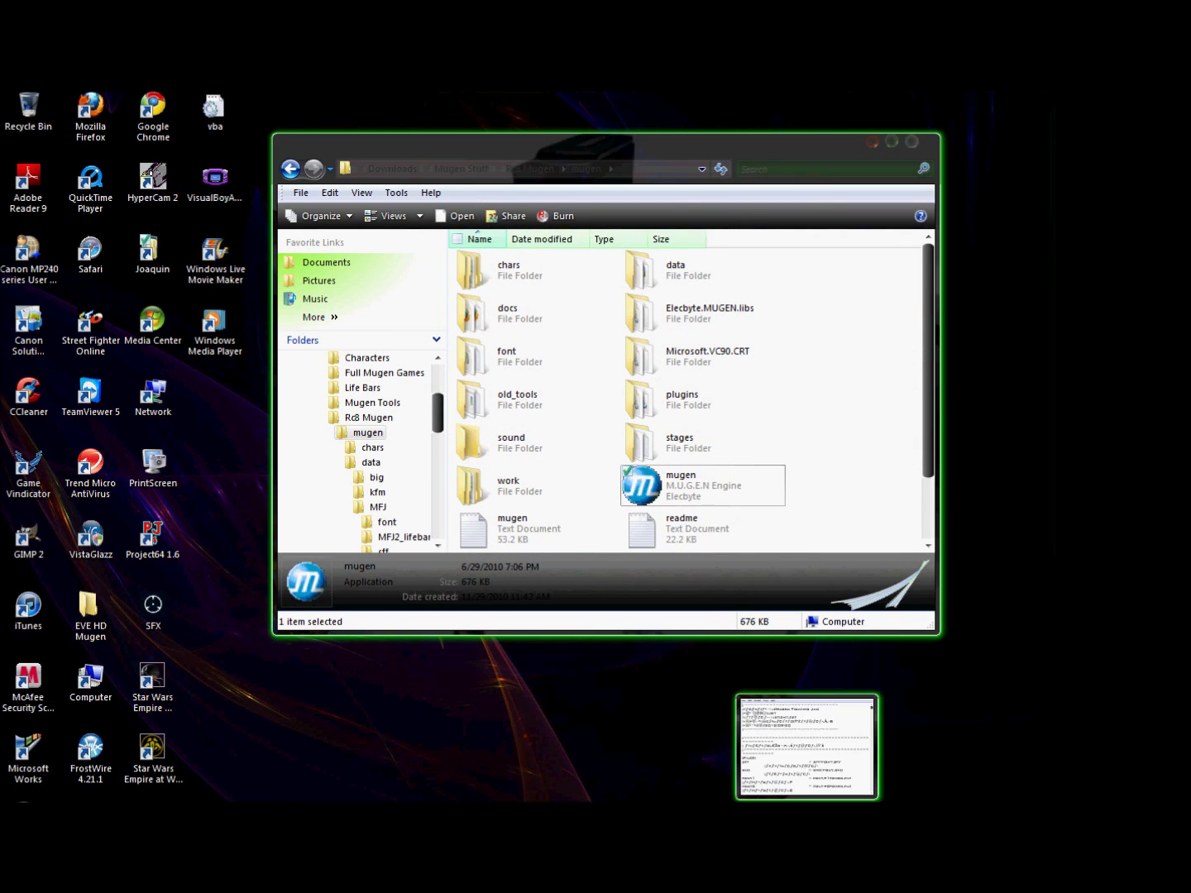
{"action": "left_click", "coordinate": [805, 763]}
{"action": "left_click", "coordinate": [1017, 104]}
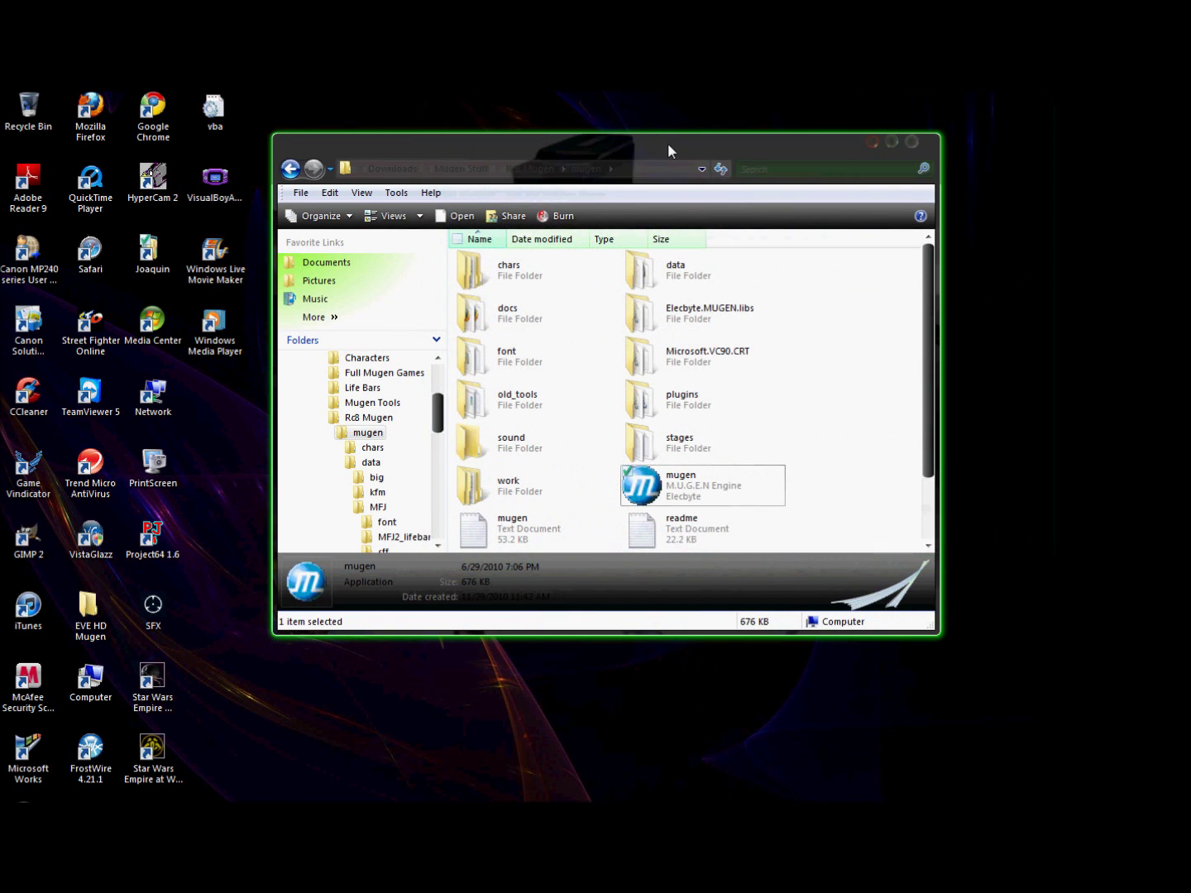
{"action": "left_click_drag", "start_coordinate": [667, 142], "coordinate": [674, 141]}
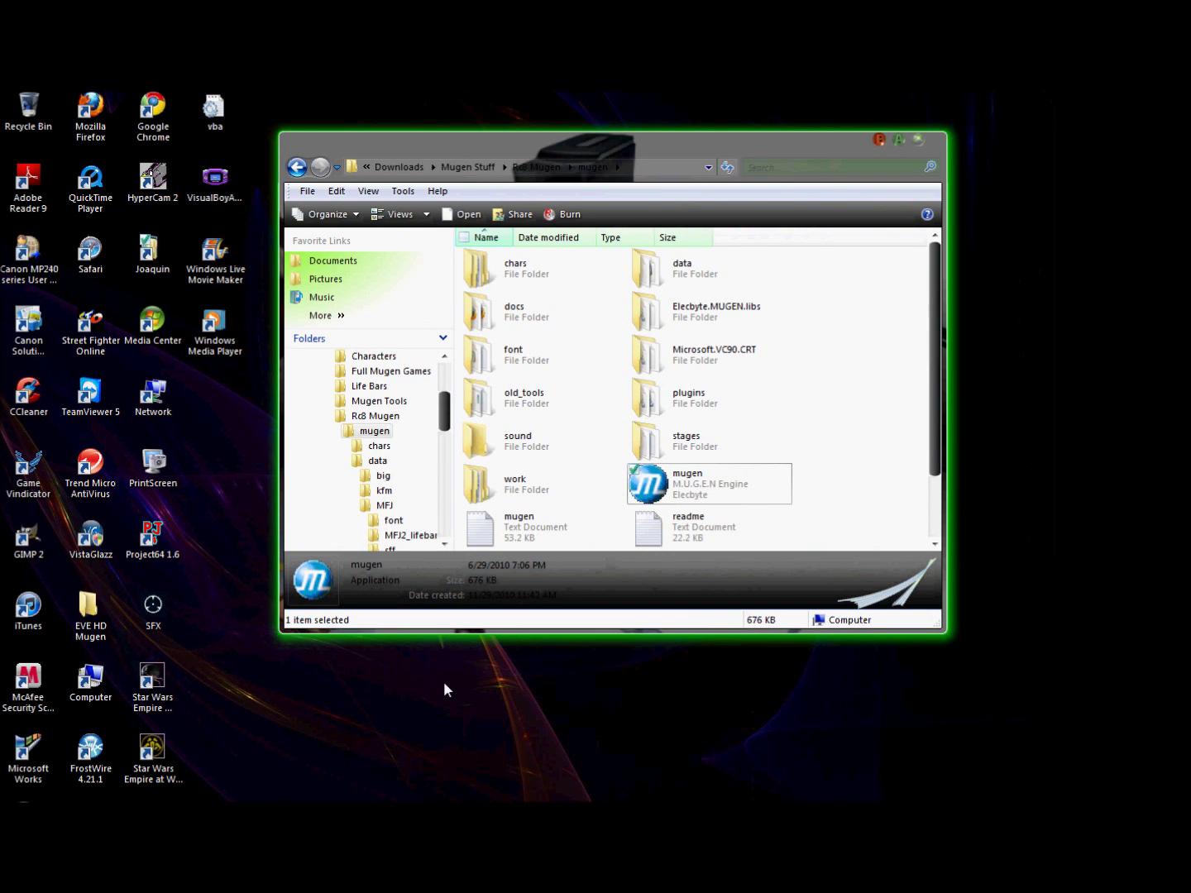
{"action": "left_click", "coordinate": [674, 750]}
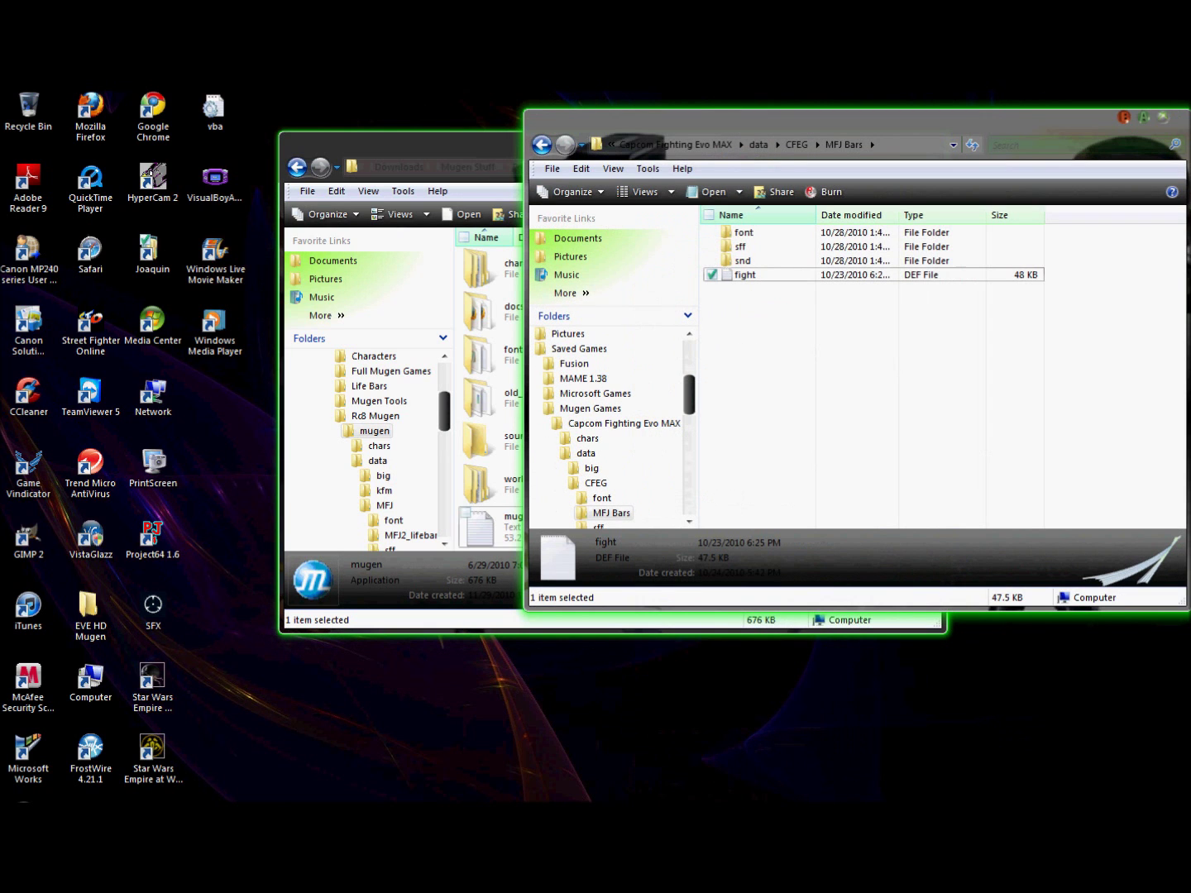
{"action": "left_click_drag", "start_coordinate": [1020, 122], "coordinate": [895, 133]}
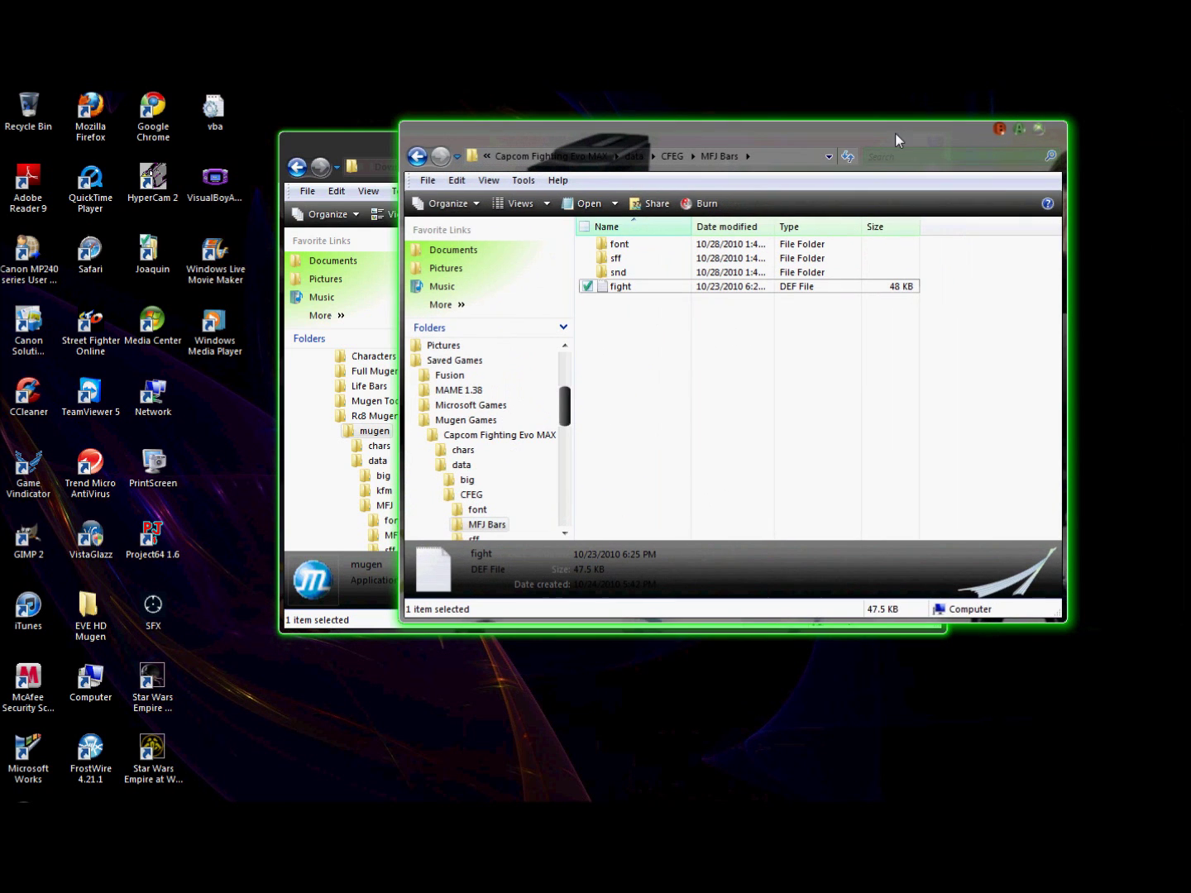
{"action": "left_click", "coordinate": [1040, 129]}
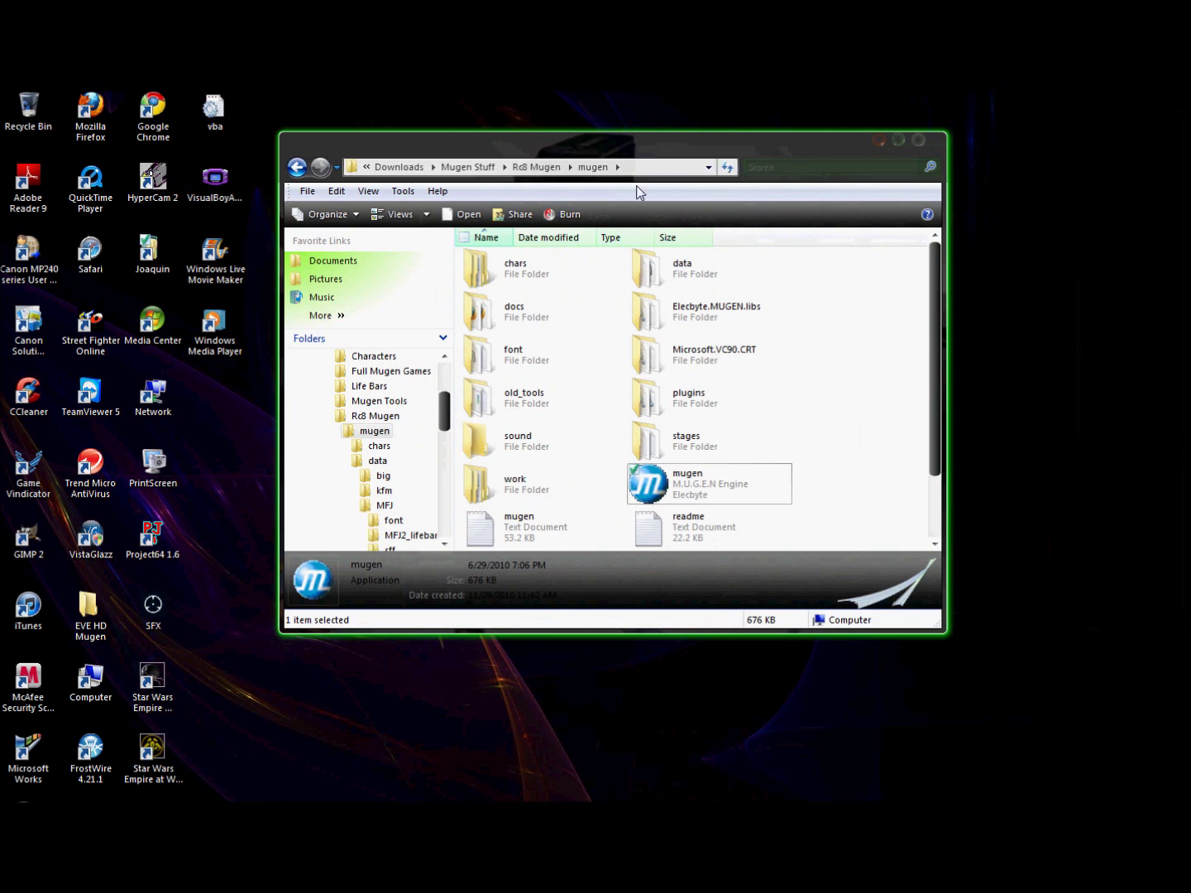